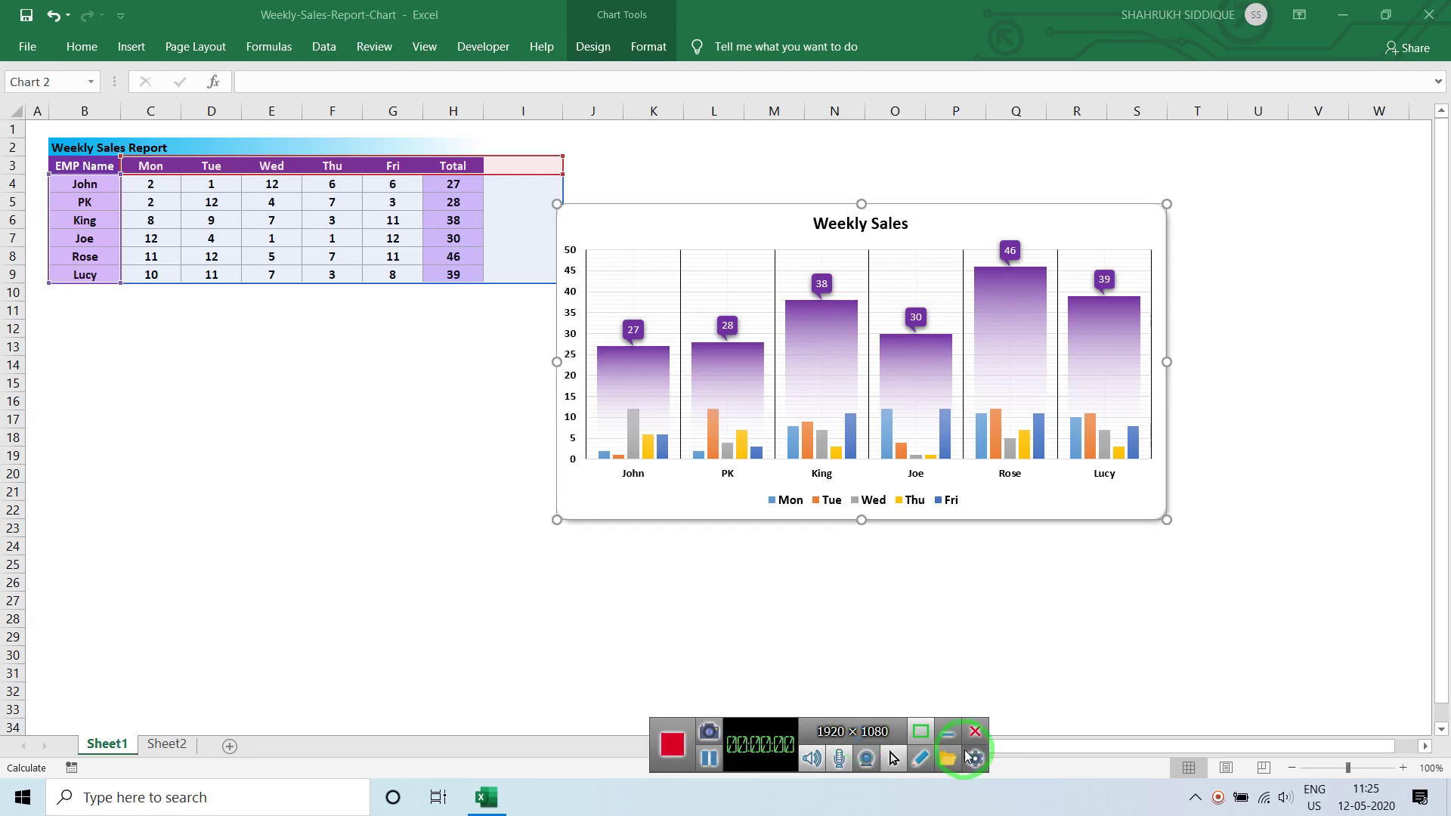
- Copy the Weekly Sales Report table range B2:H9
click(949, 731)
click(970, 631)
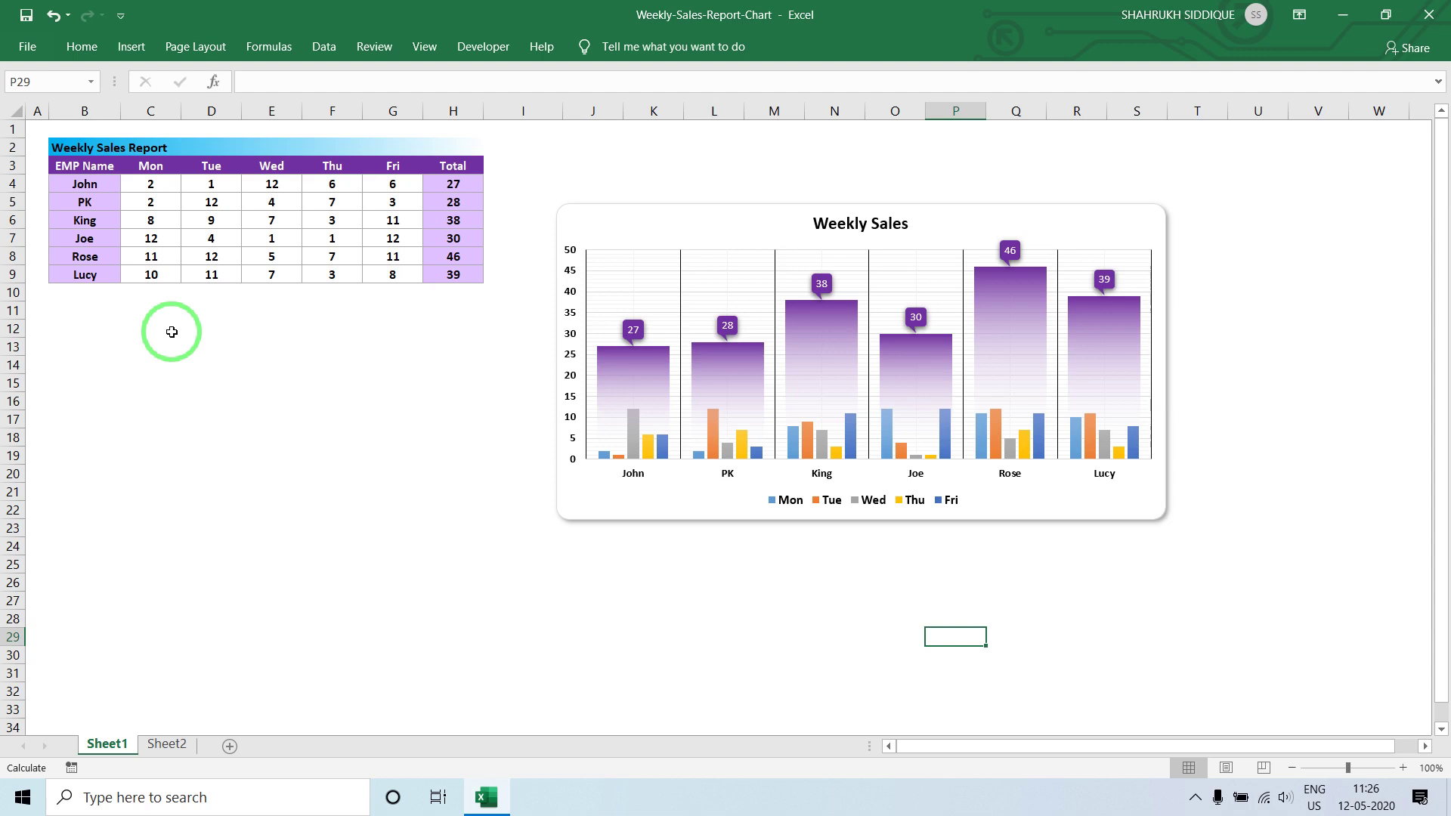
drag(65, 147, 296, 279)
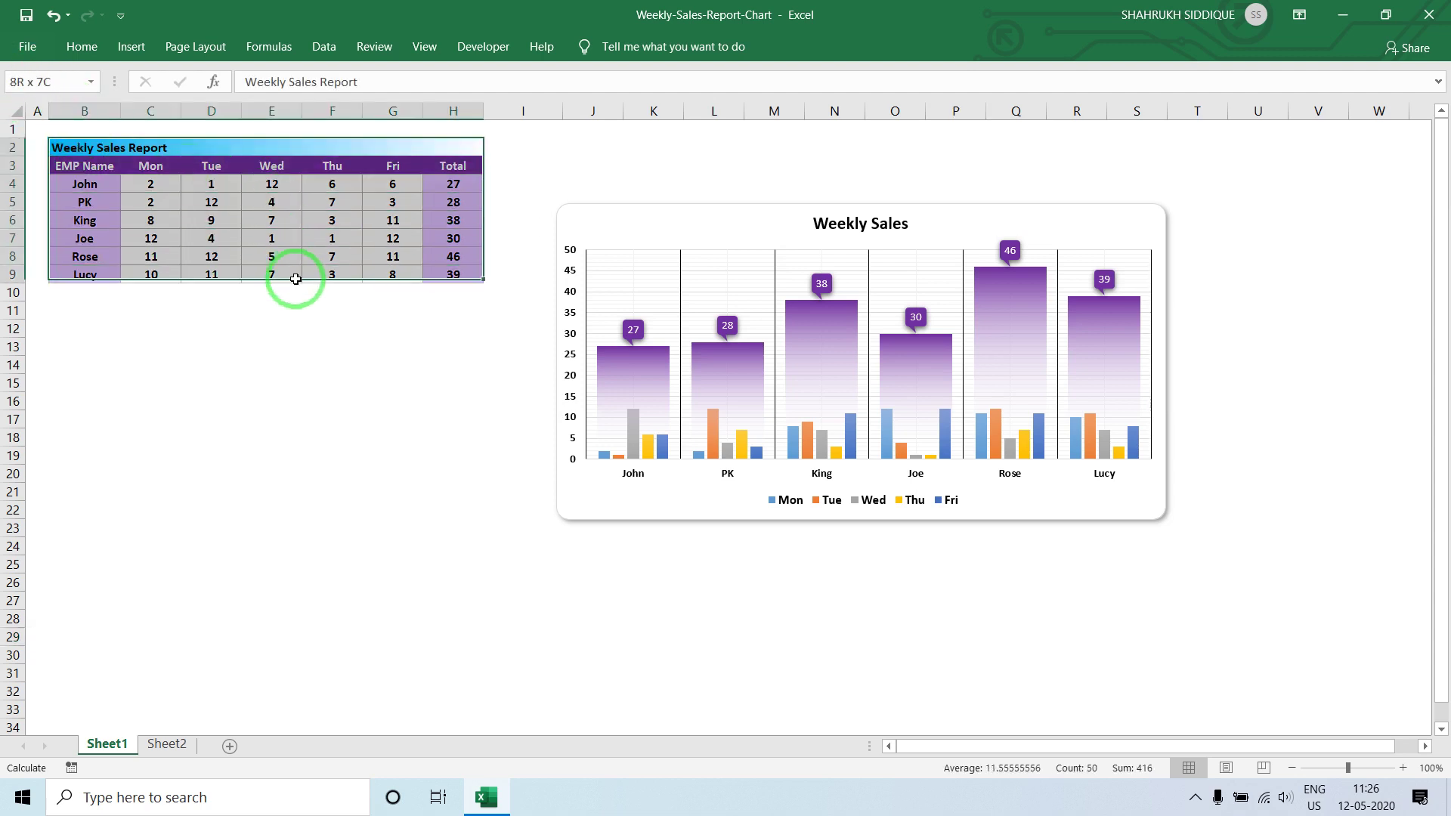
right_click(293, 198)
click(316, 240)
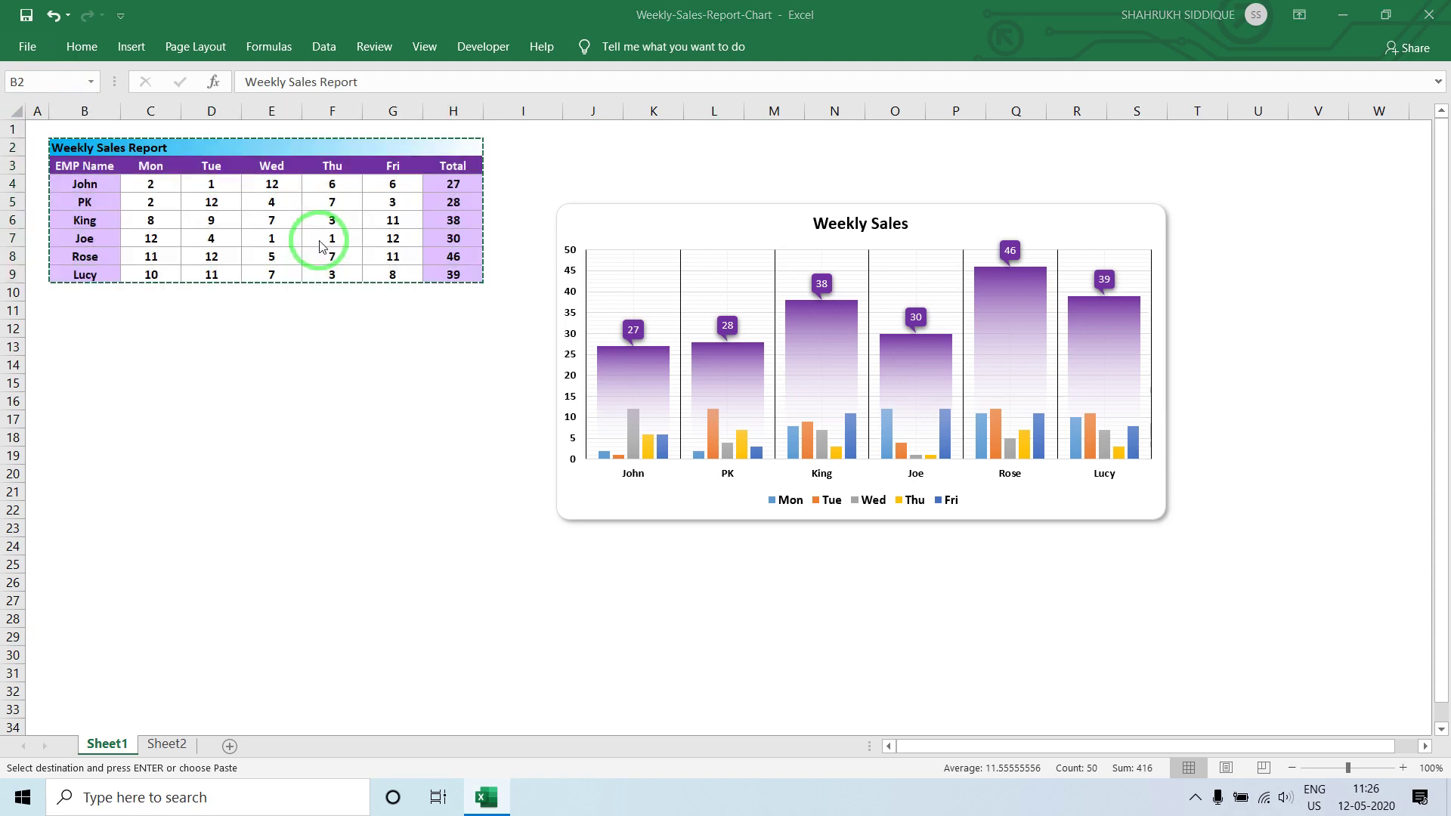
- Paste the table into a new blank workbook at cell B2 with Paste Special
key(ctrl+n)
click(117, 143)
right_click(119, 144)
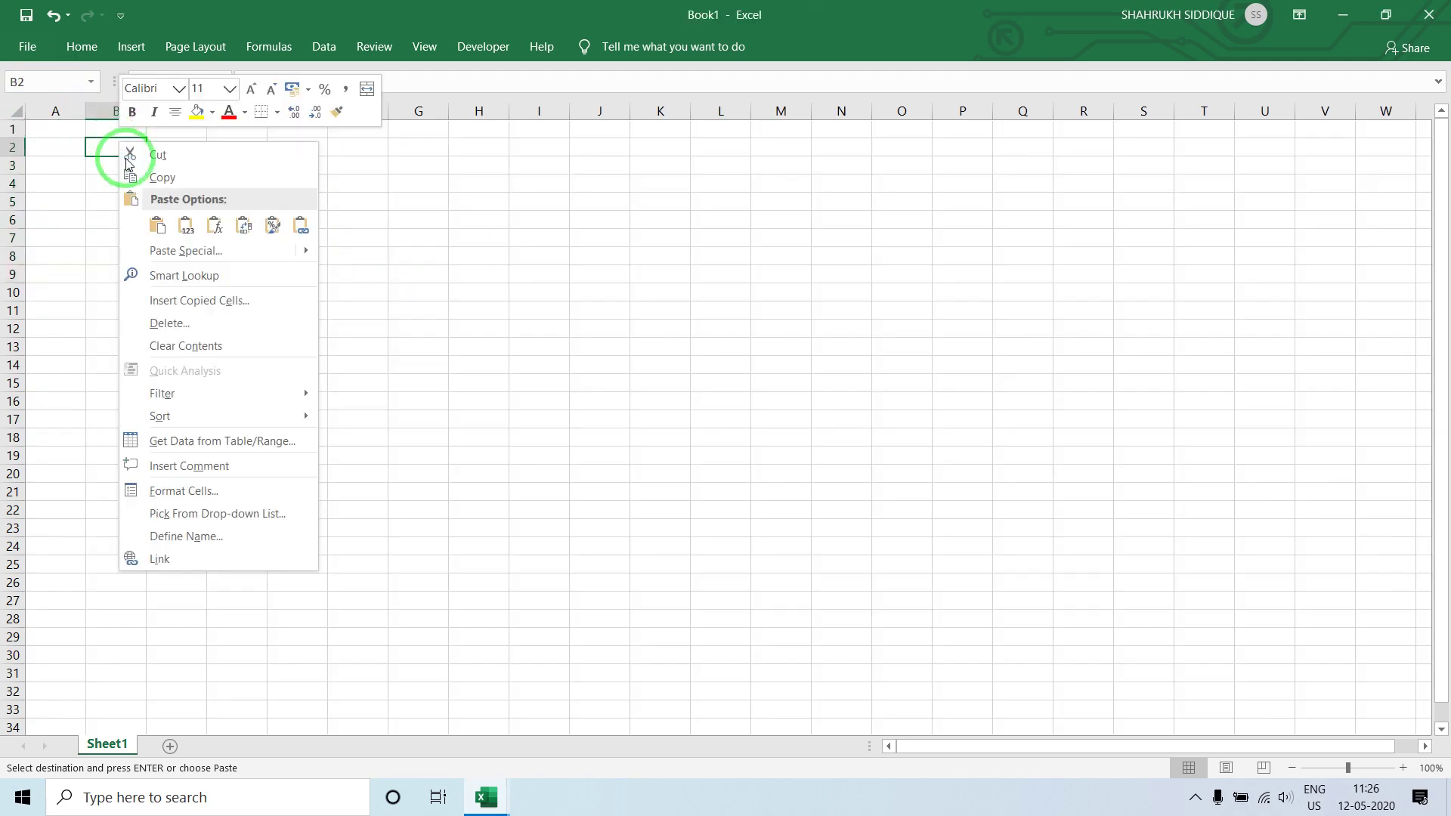
click(144, 251)
click(198, 380)
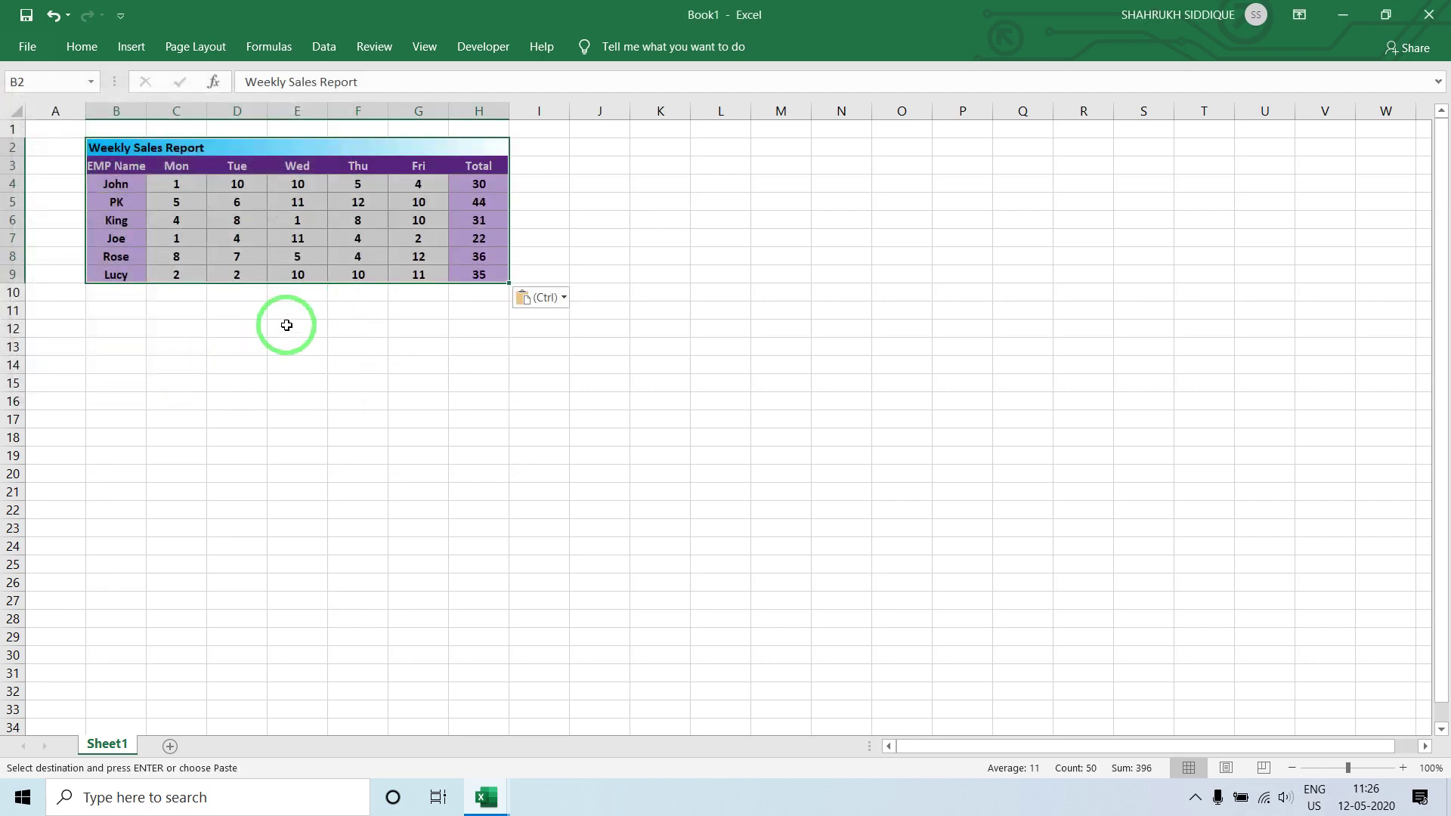
click(288, 325)
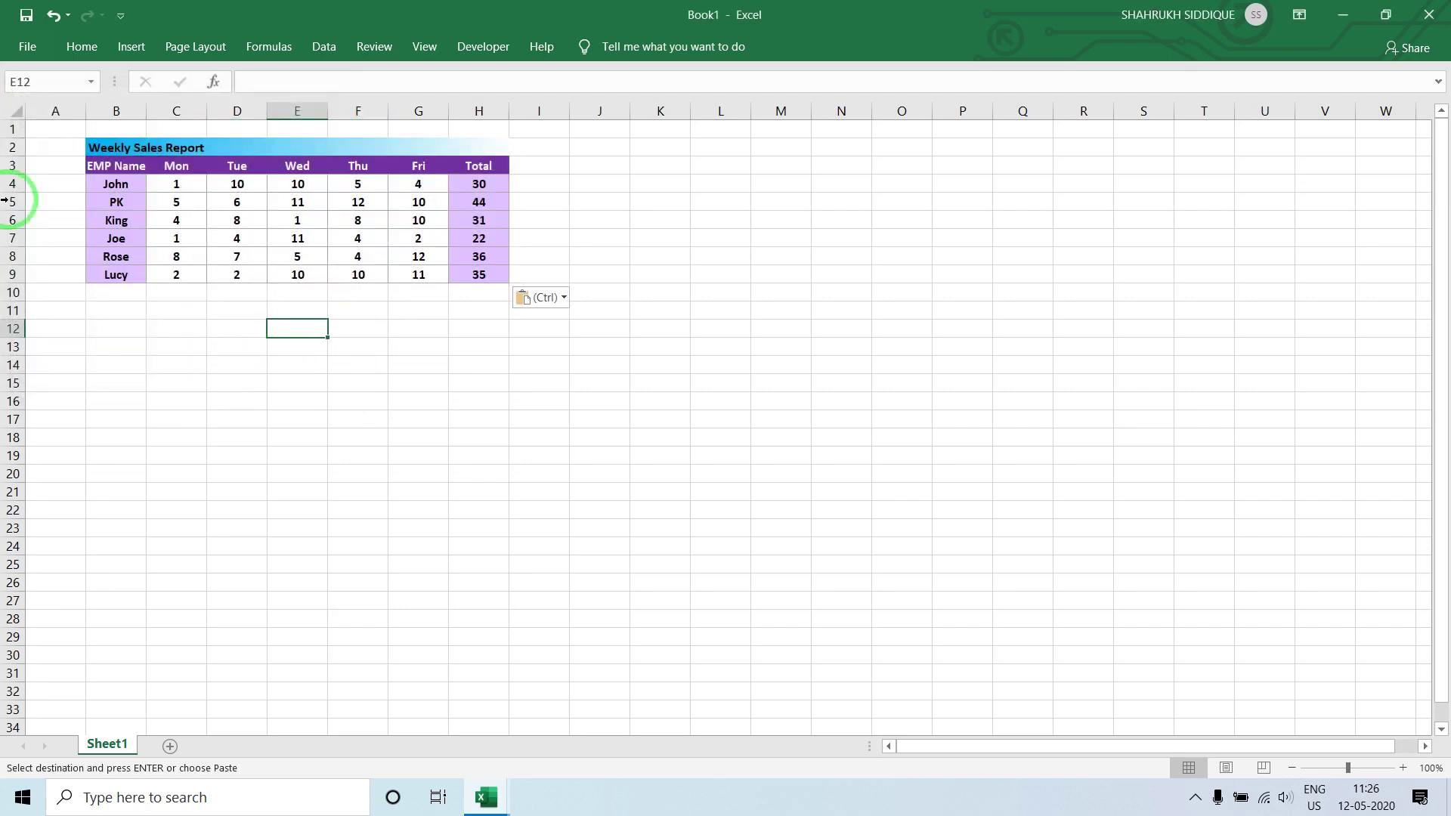
click(564, 166)
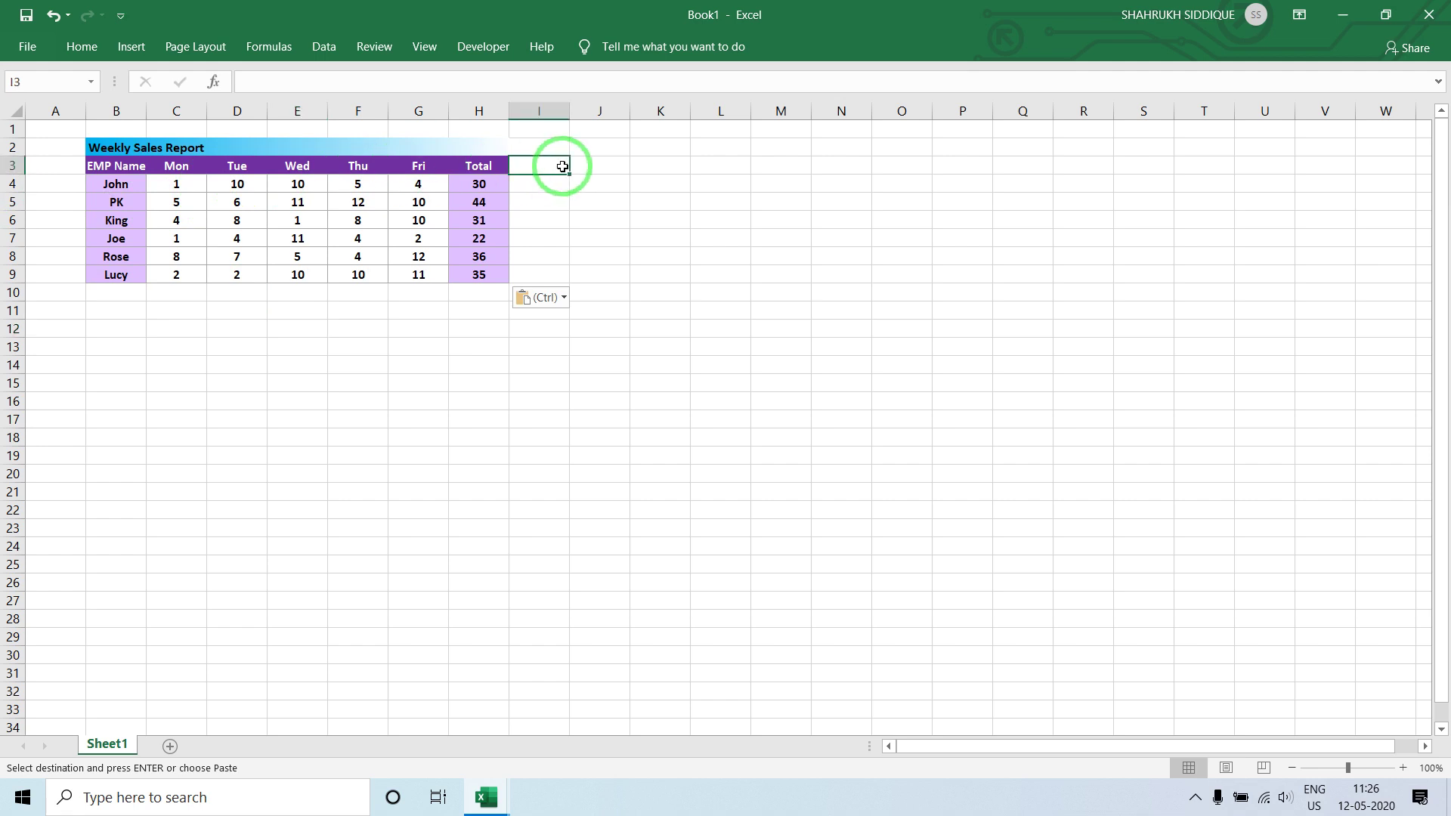
- Enter the header 'Bottom Line' in cell I3
text(B)
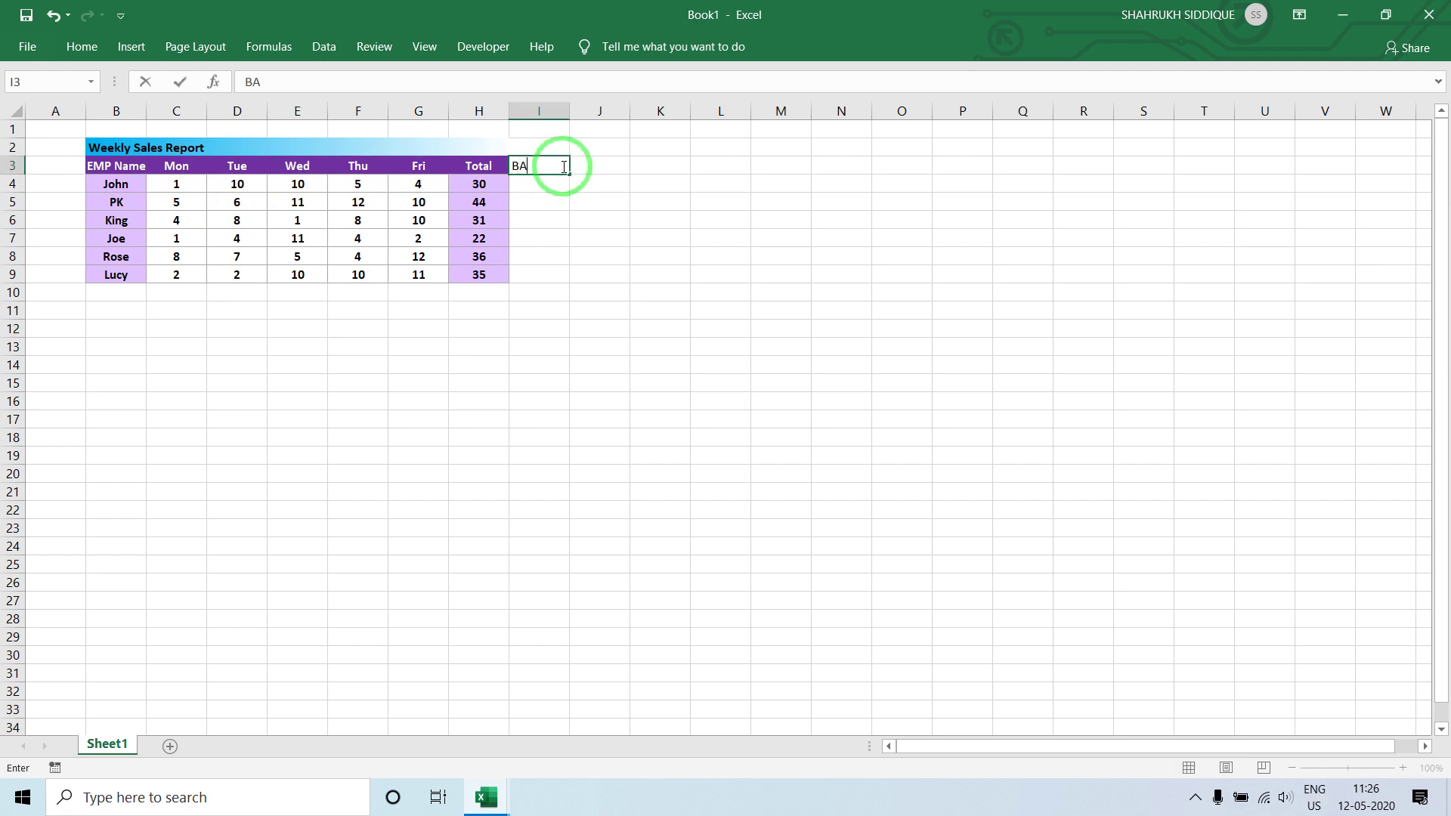
text(o)
key(BackSpace)
text(ottom L)
text(ine)
key(Return)
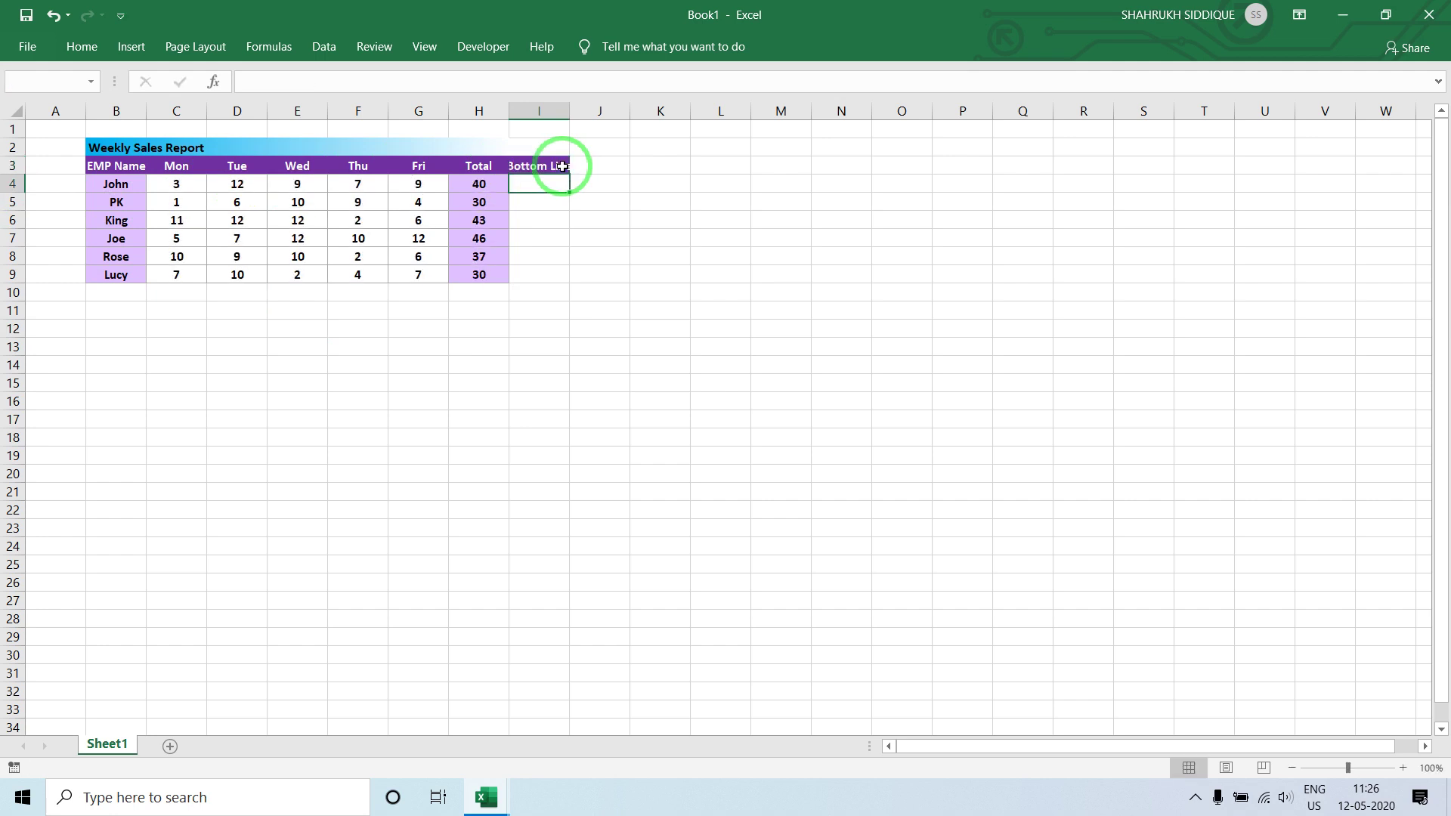
- Fill I4:I9 with 0 for every employee
text(0)
key(Return)
text(0)
key(Return)
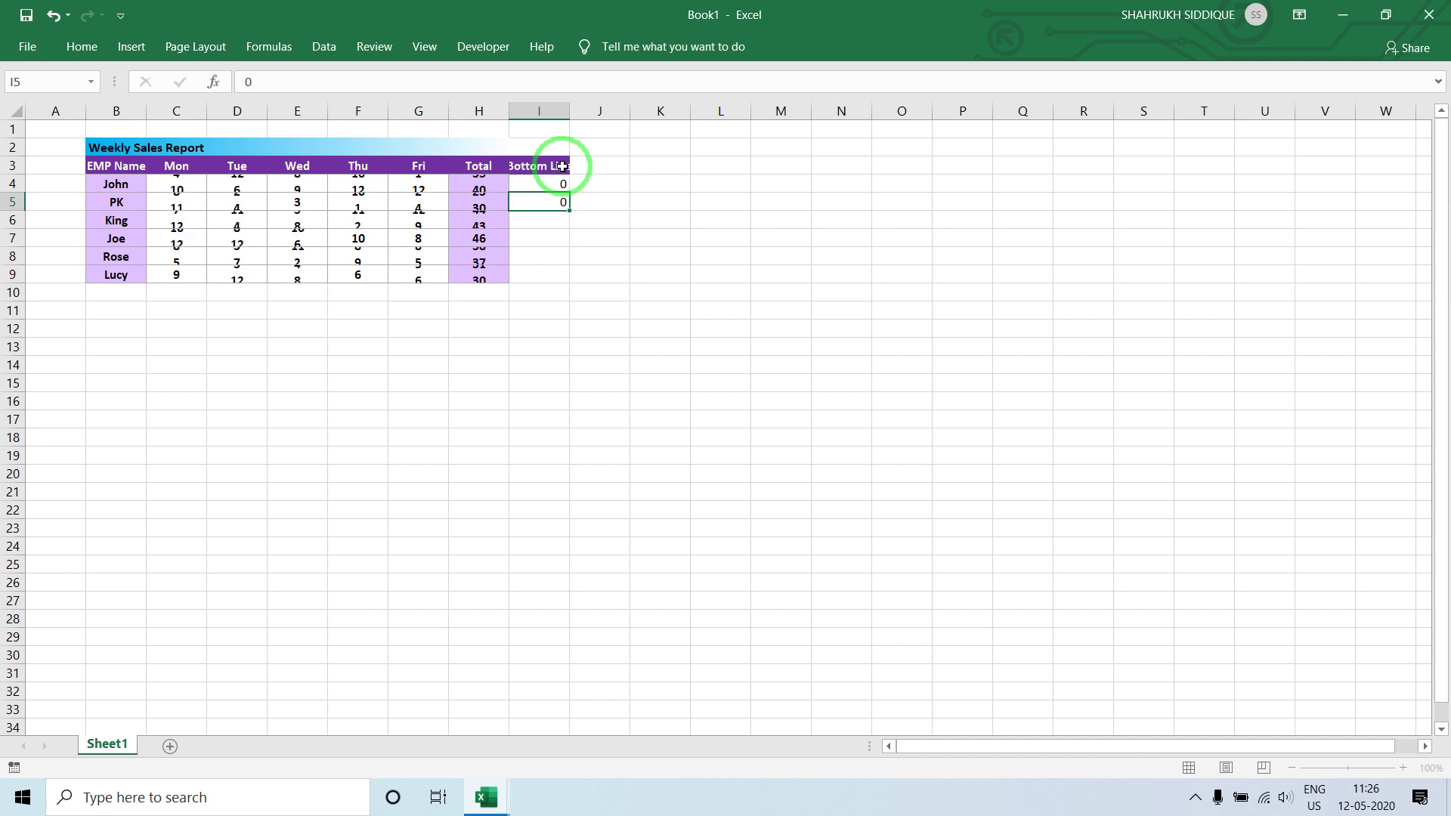
key(Up)
key(Up)
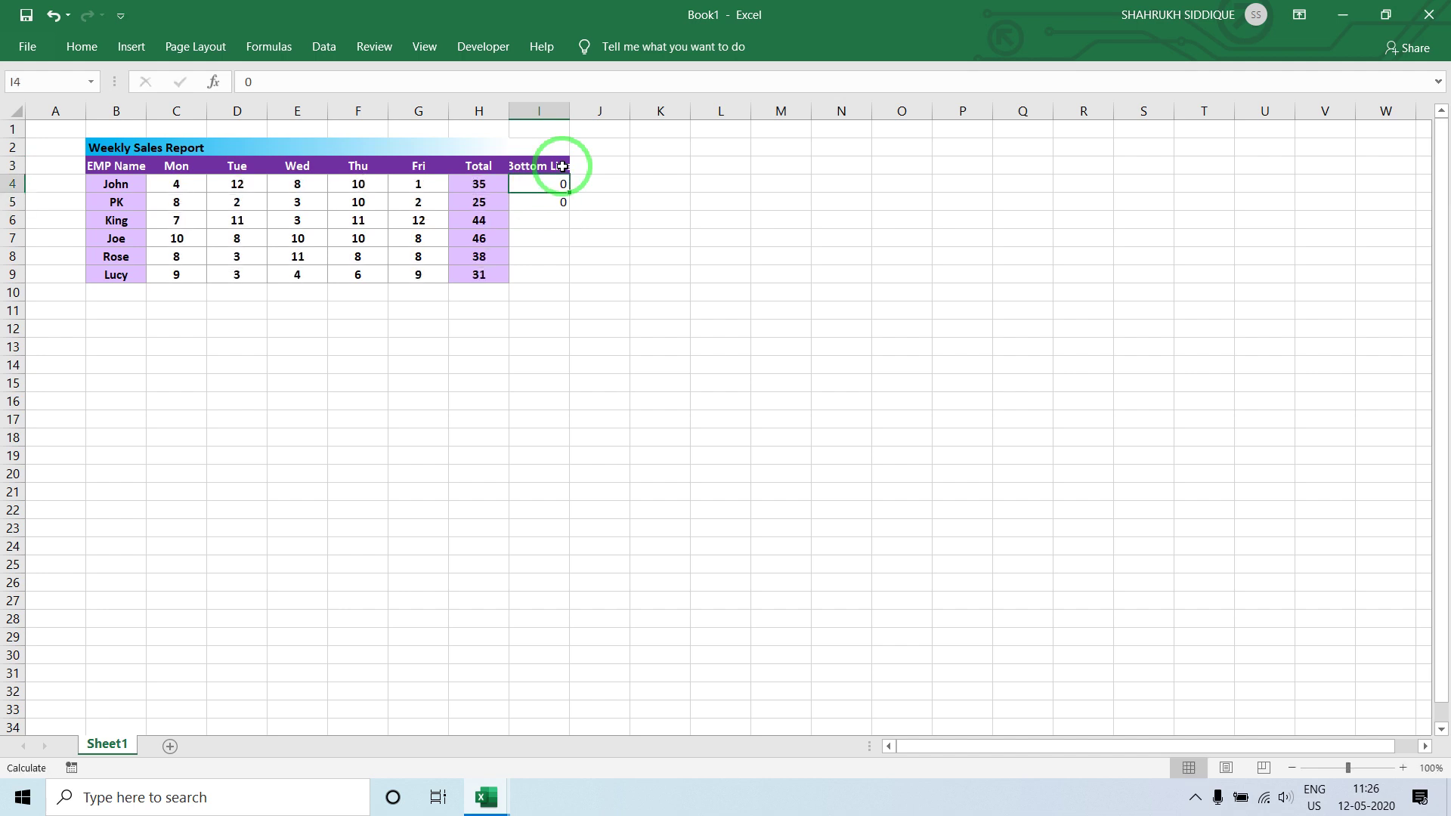
key(shift+Down)
key(shift+Down)
key(shift+Down)
key(shift+Down)
key(shift+Down)
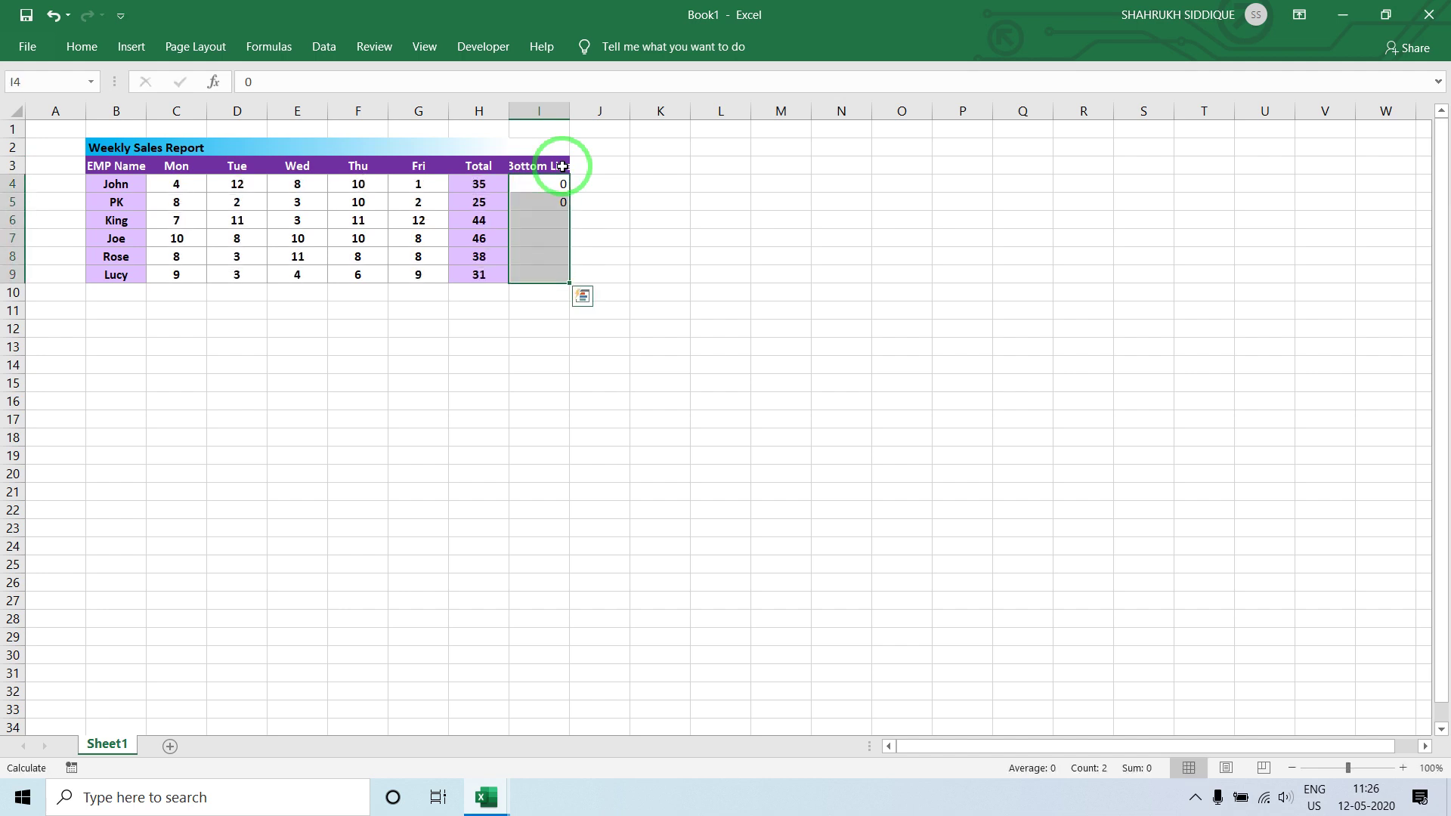
key(ctrl+d)
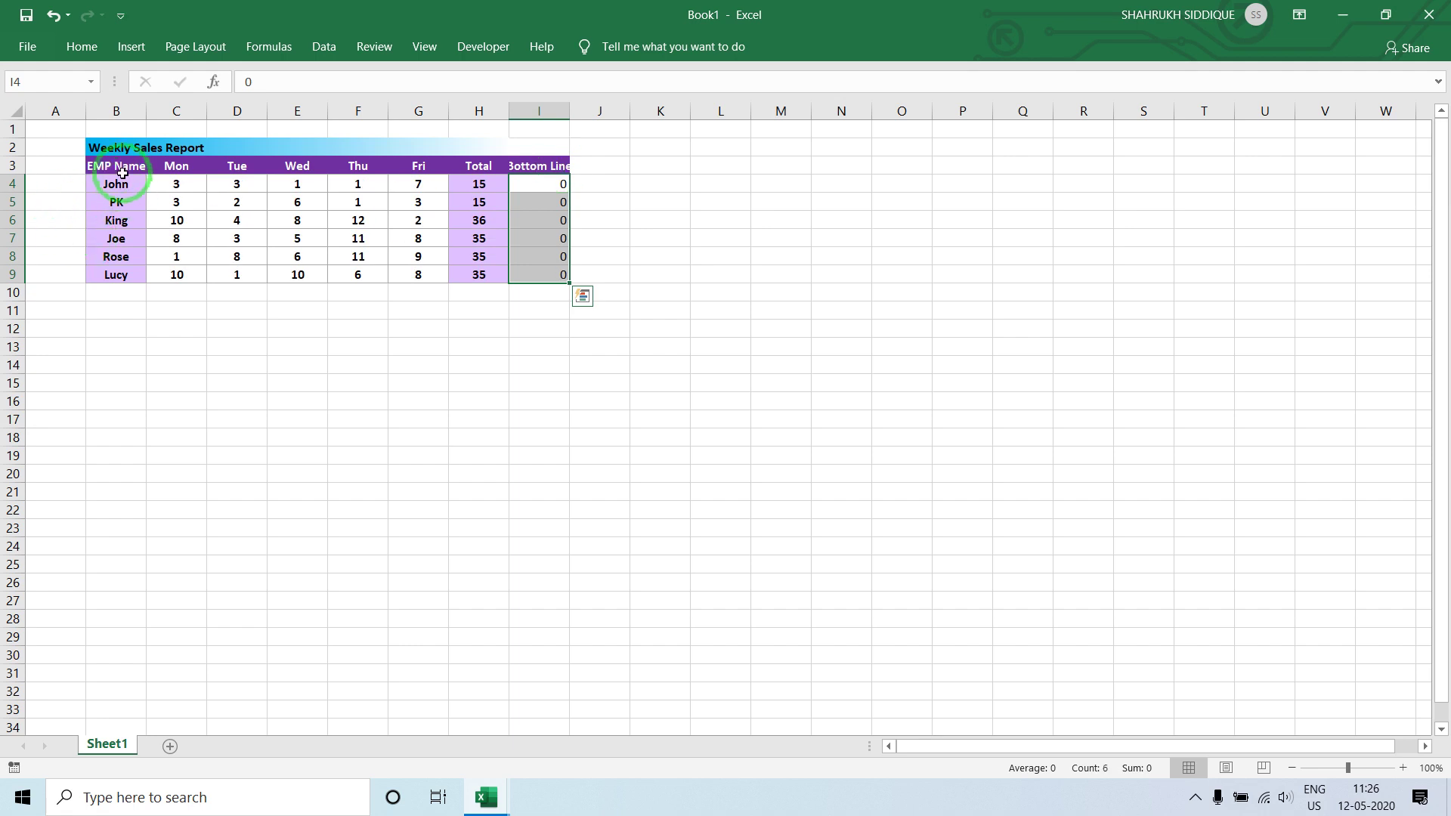
click(119, 166)
- Insert a clustered column chart of the table range B3:I9
drag(120, 165, 563, 274)
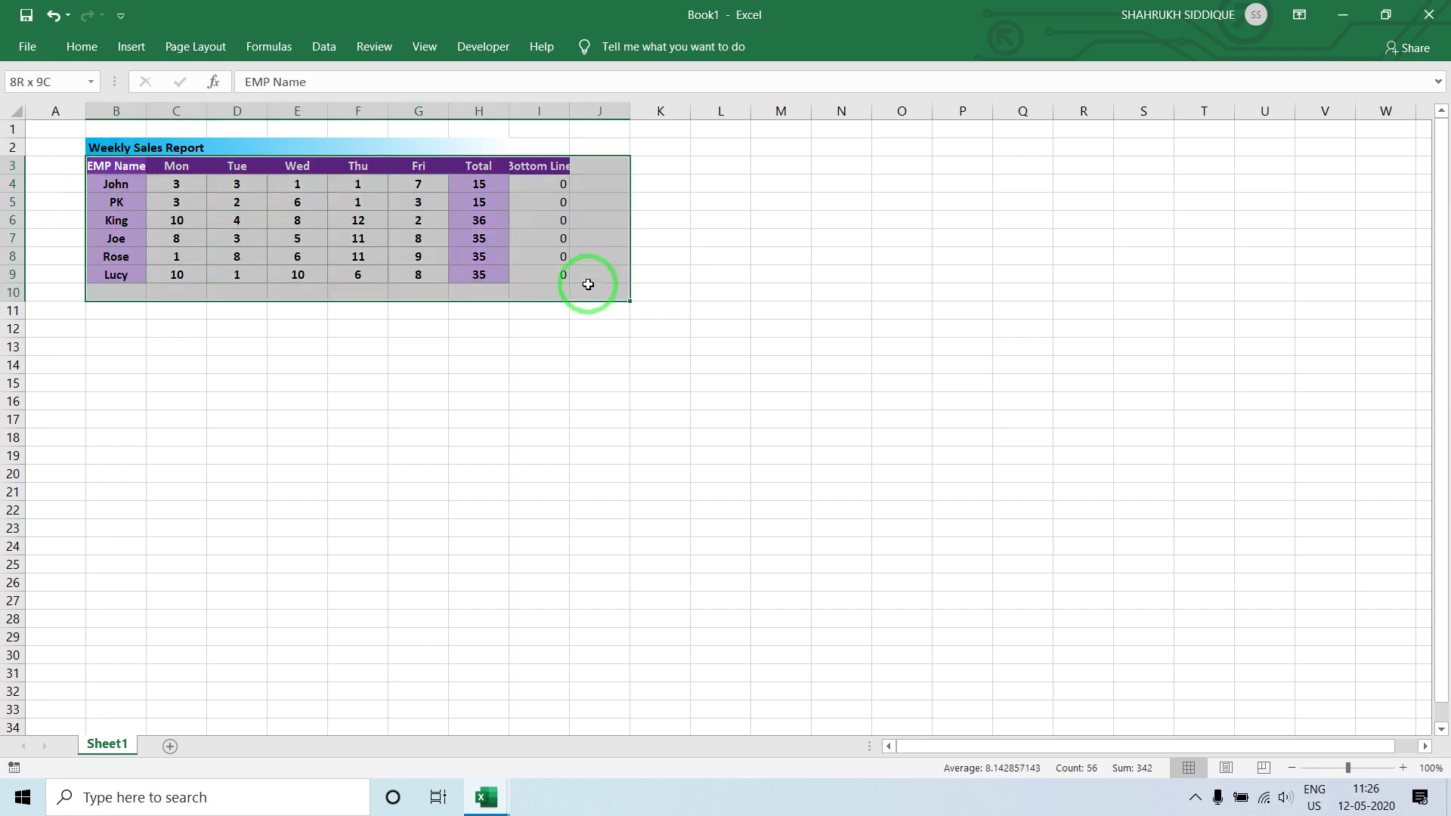
click(131, 46)
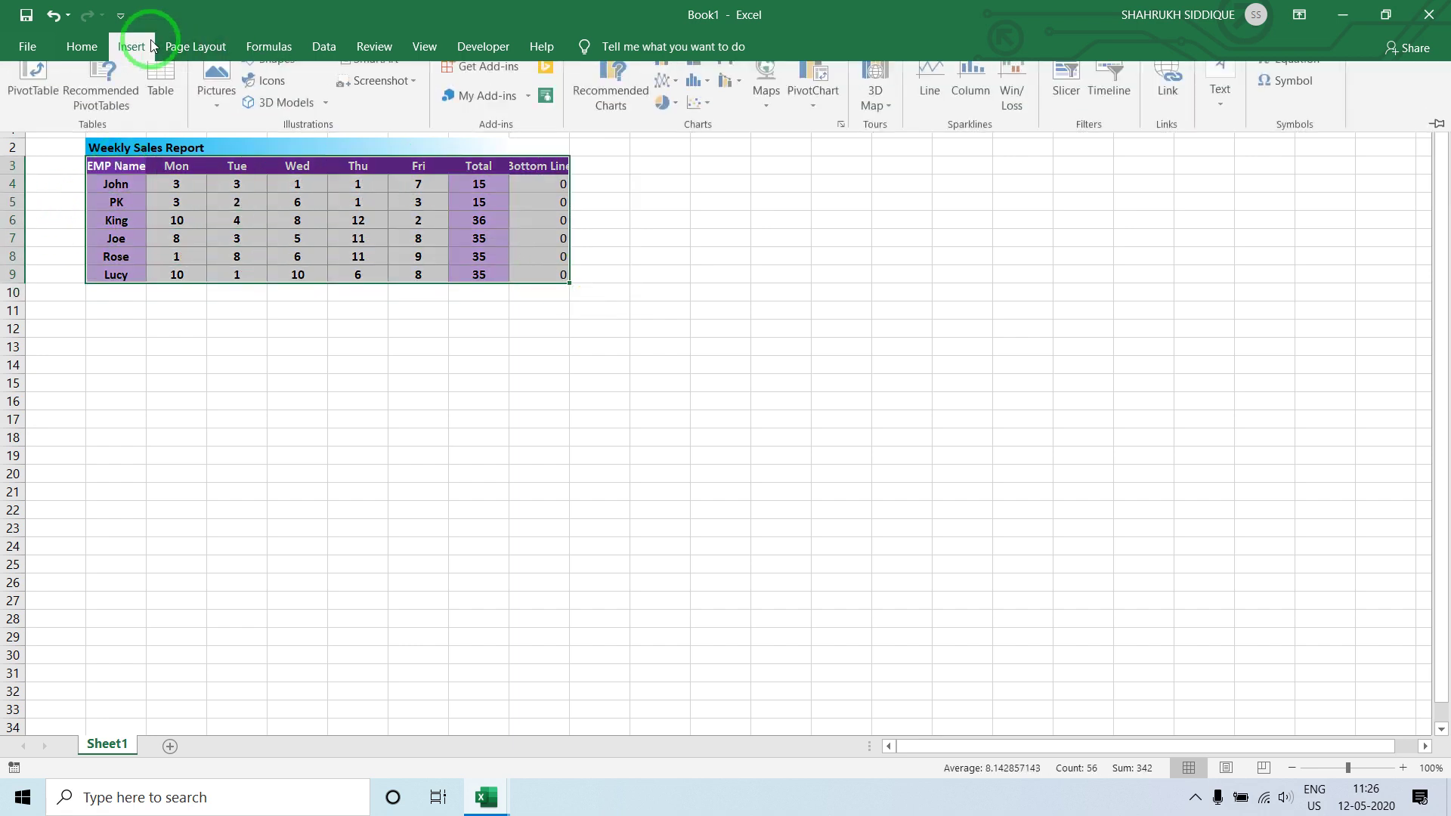
click(669, 75)
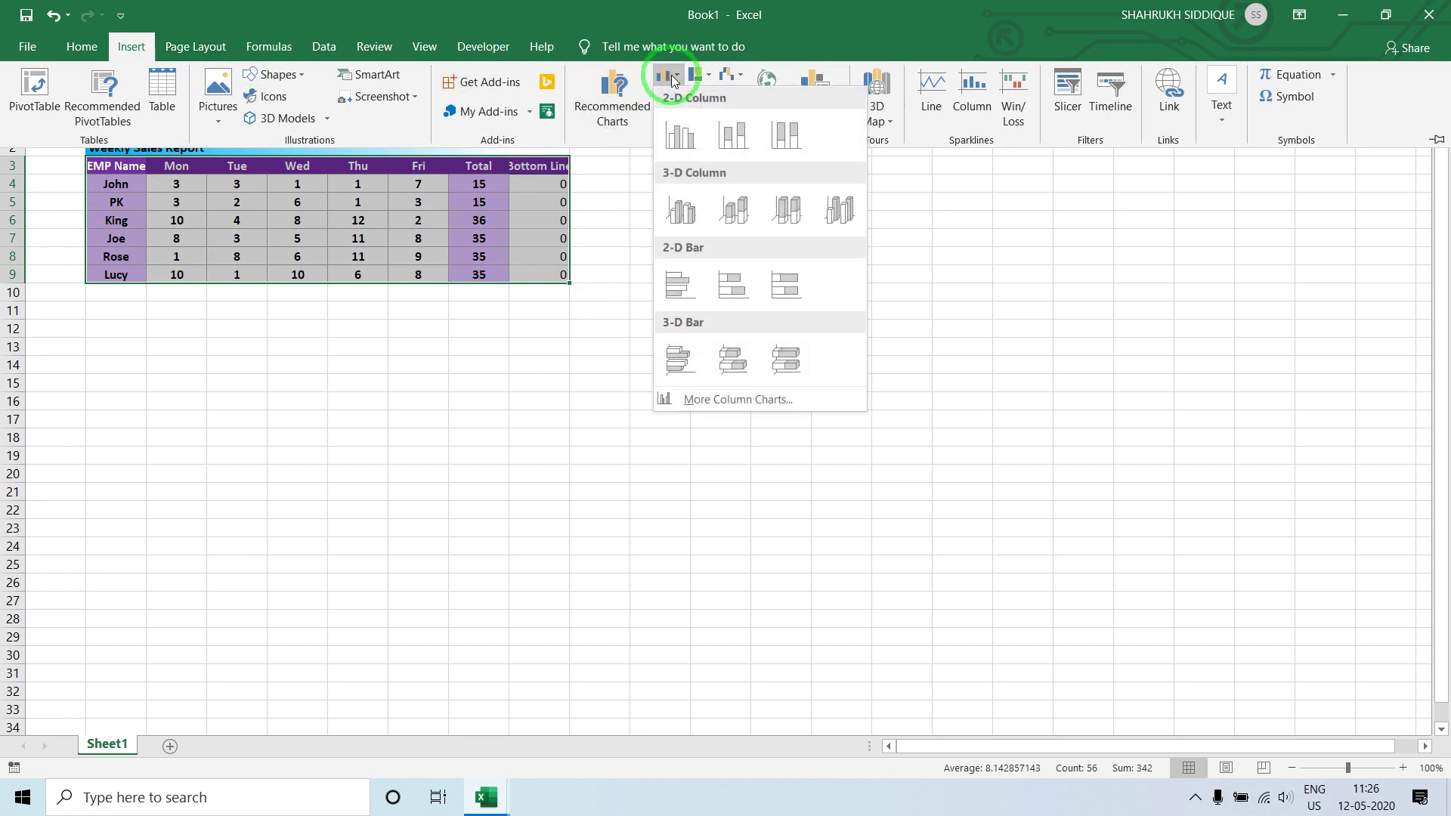
click(677, 128)
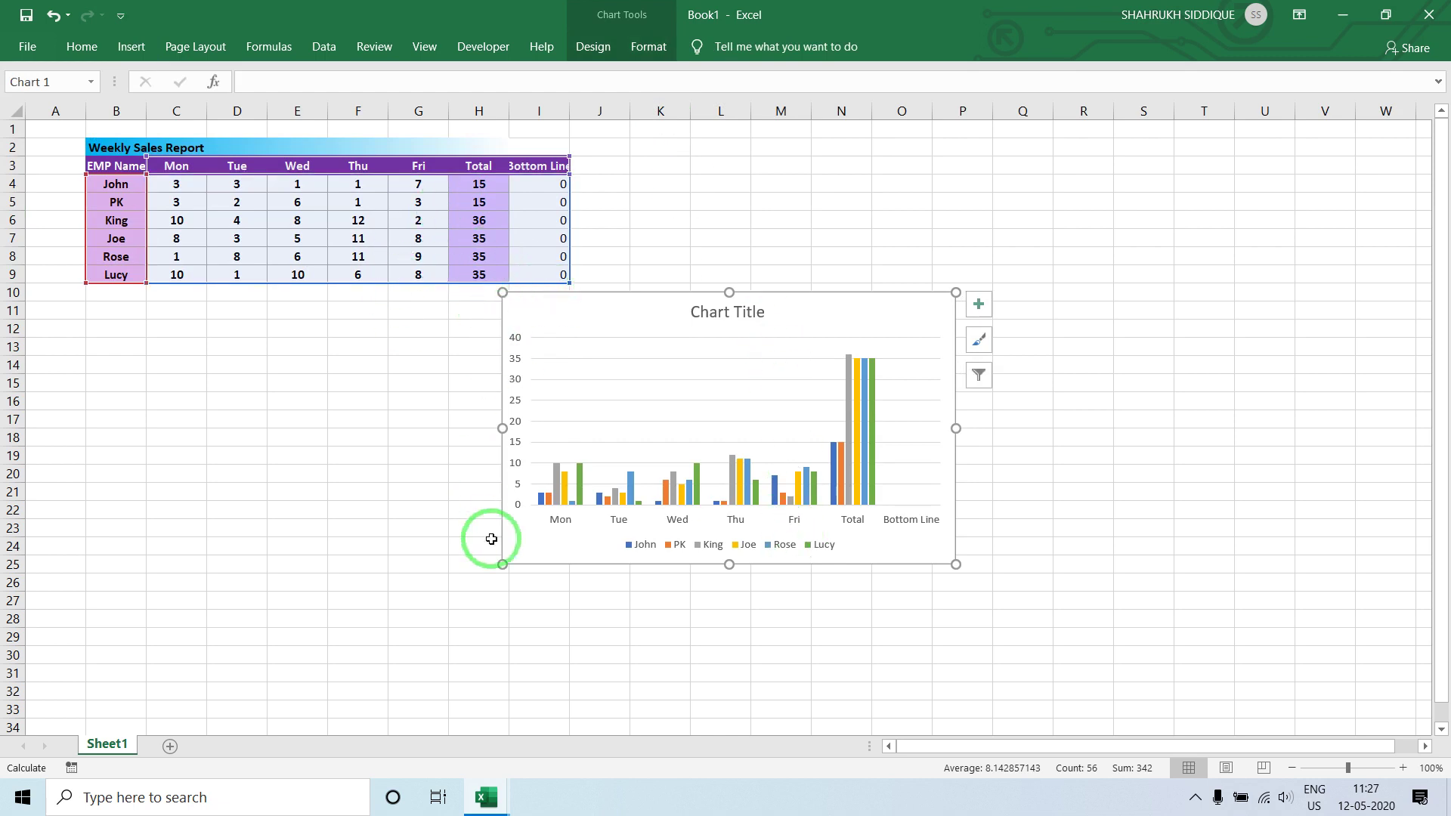
- Resize the chart wider and taller below the data
drag(501, 564, 253, 648)
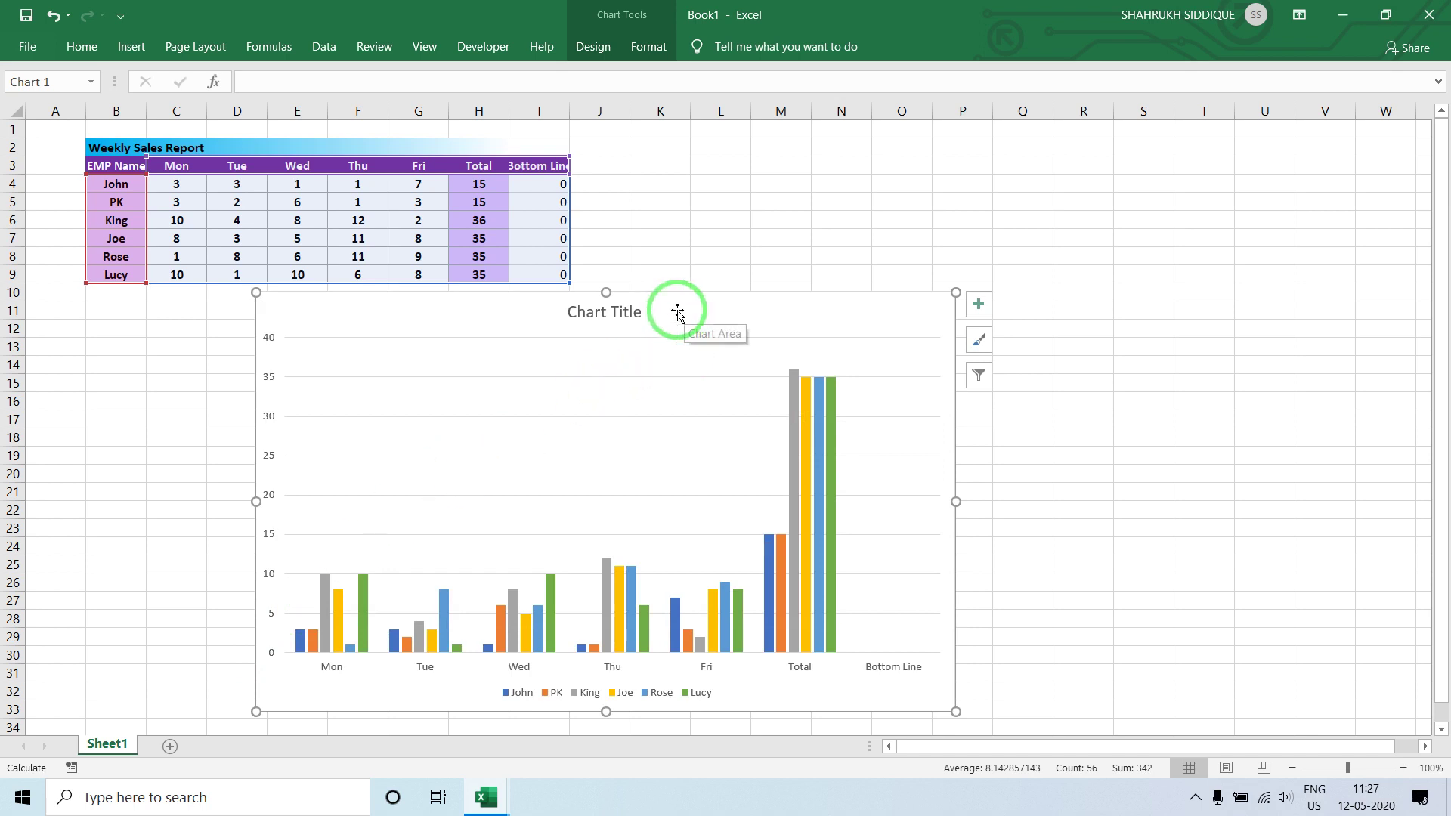
key(ctrl+z)
drag(503, 428, 236, 437)
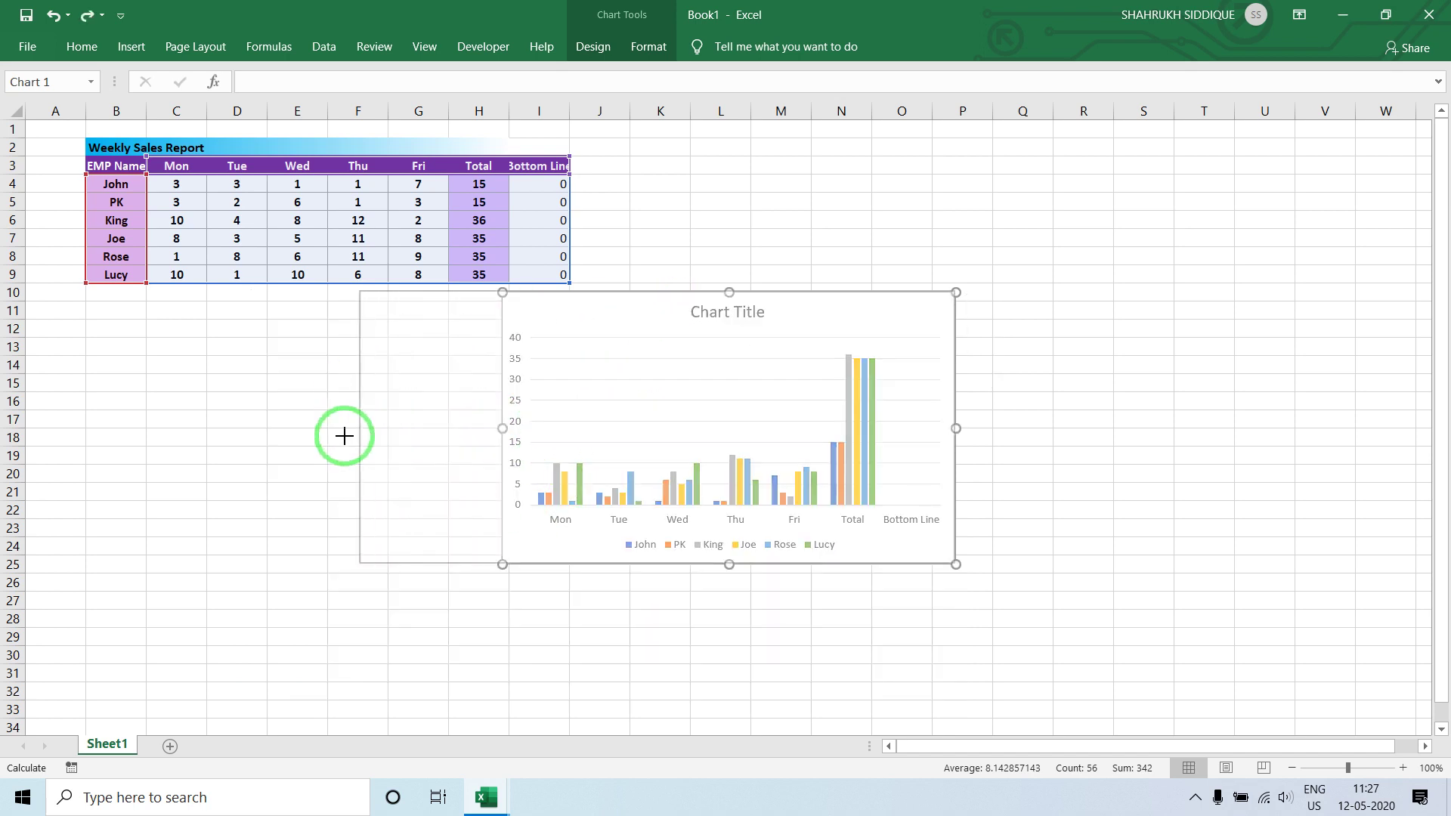
drag(597, 565, 597, 654)
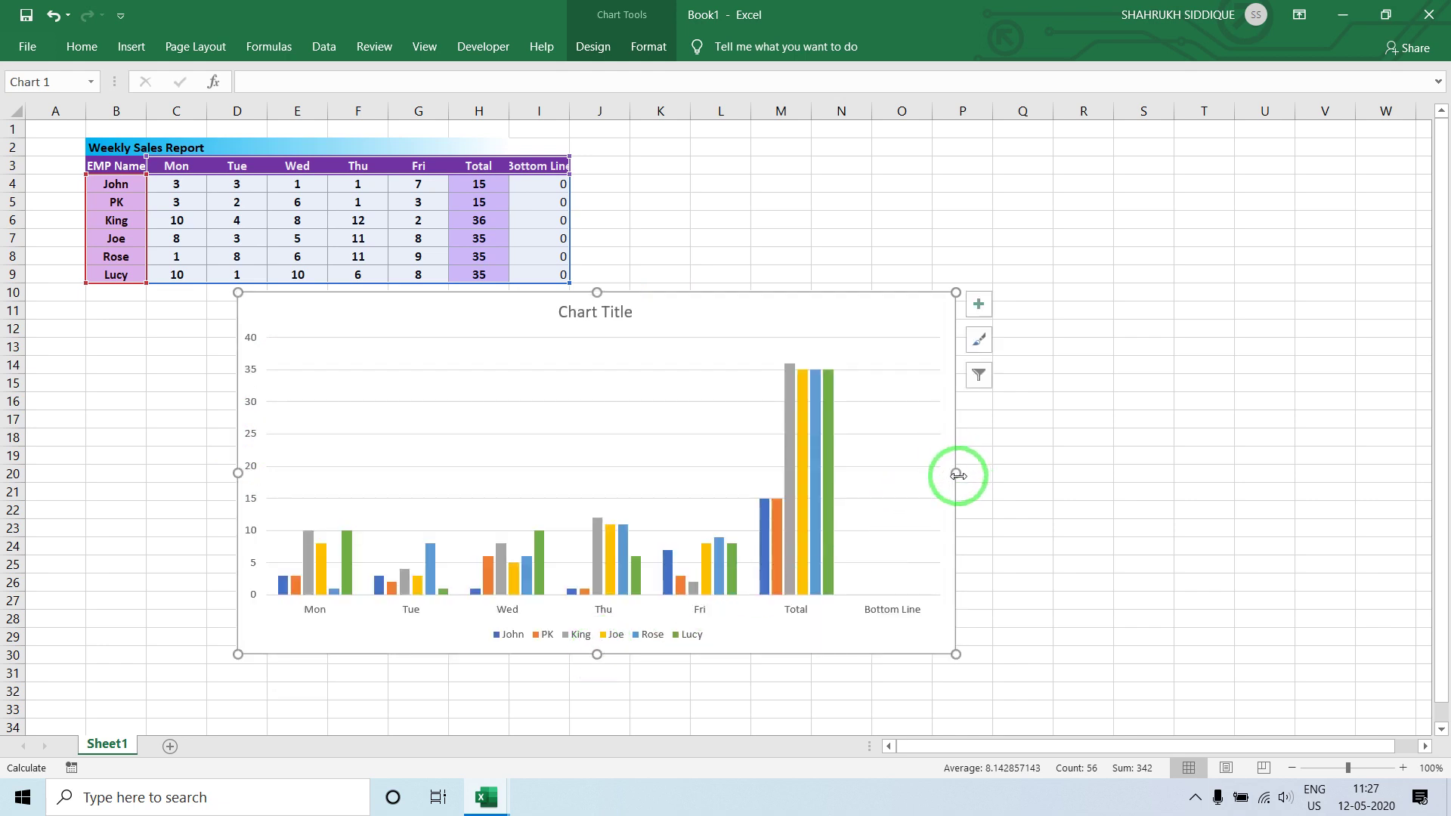
drag(956, 473, 1041, 486)
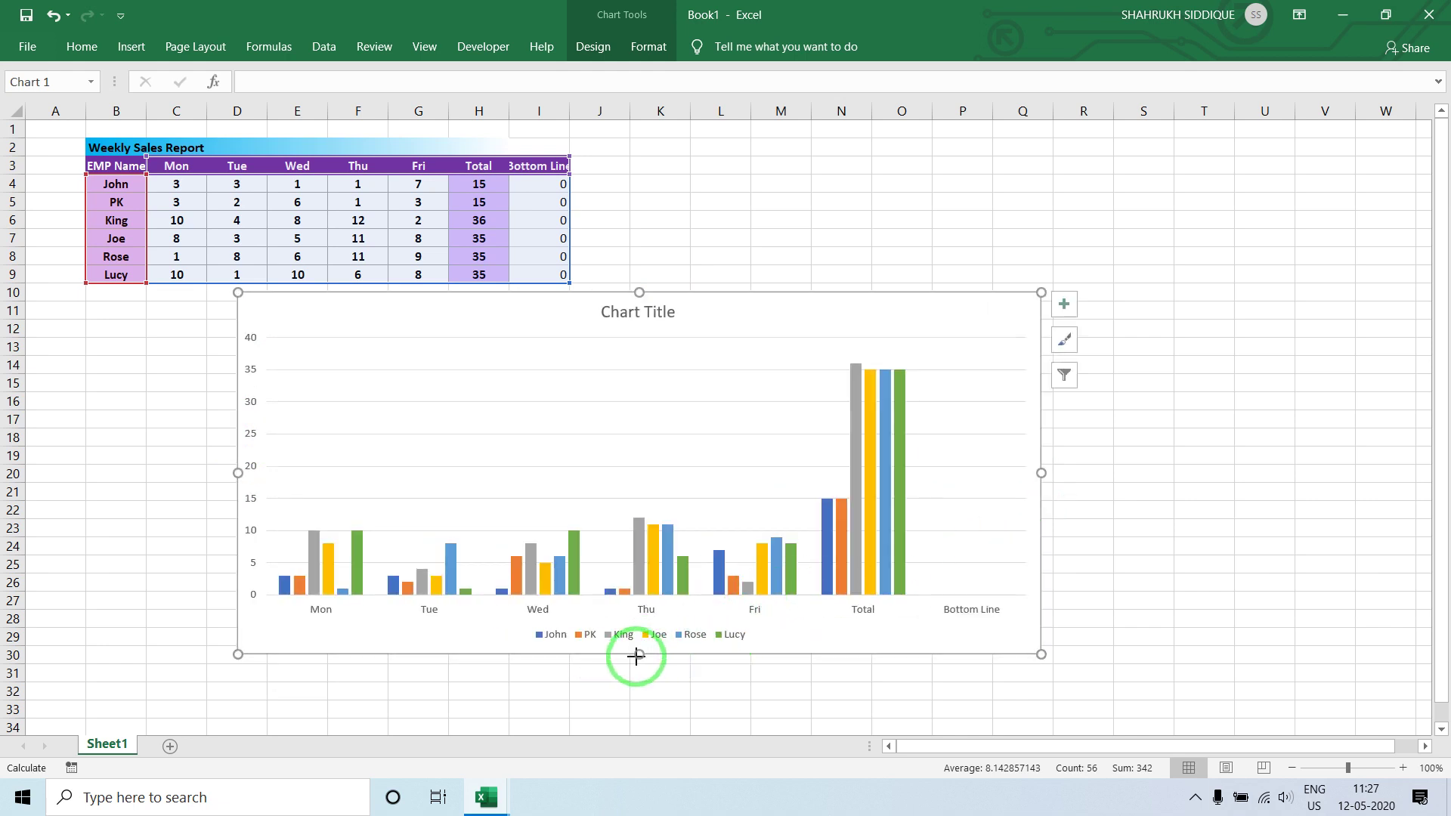
drag(638, 654, 637, 699)
click(184, 488)
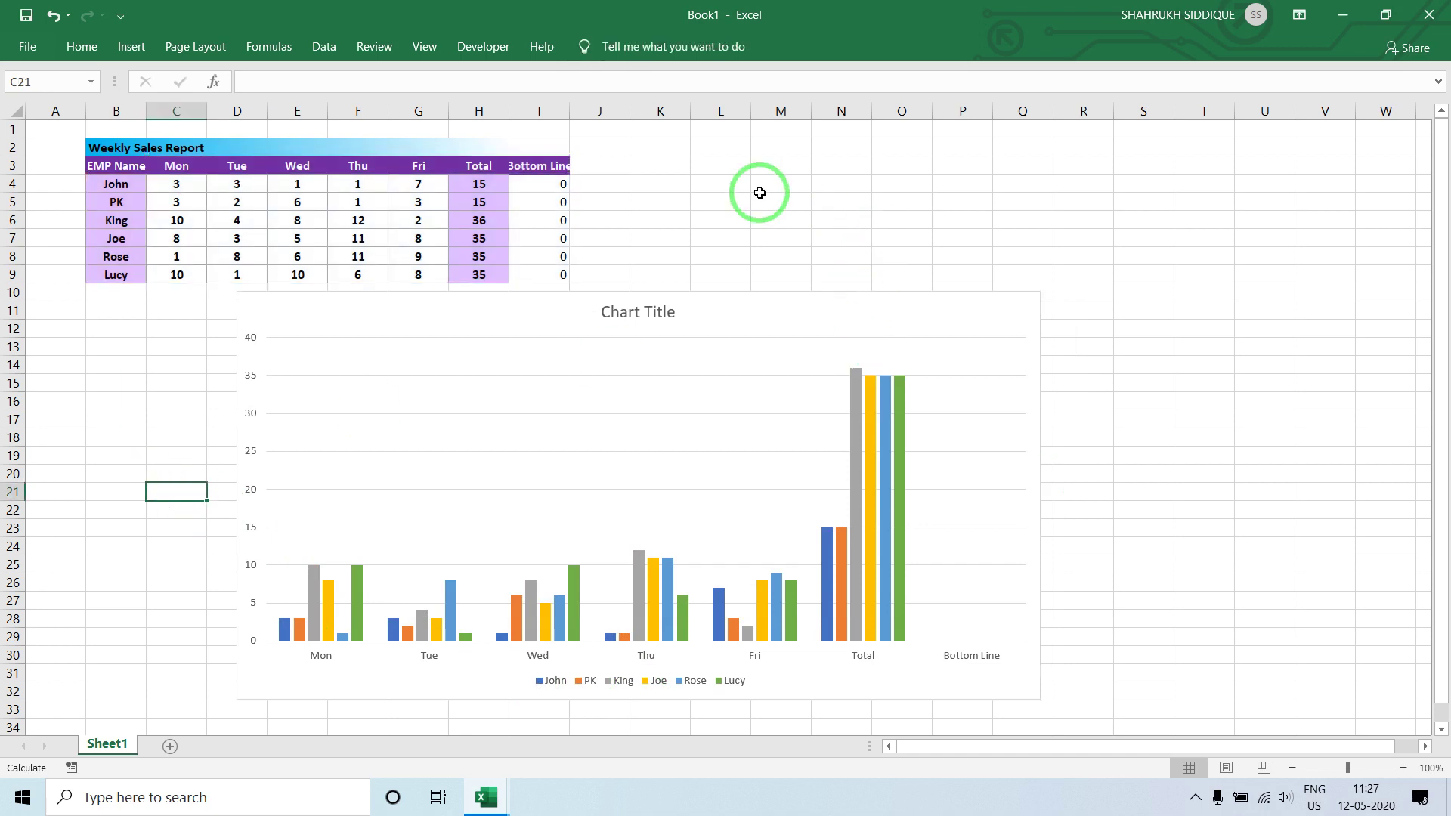
- Switch rows and columns in Select Data so the columns group by employee
right_click(573, 358)
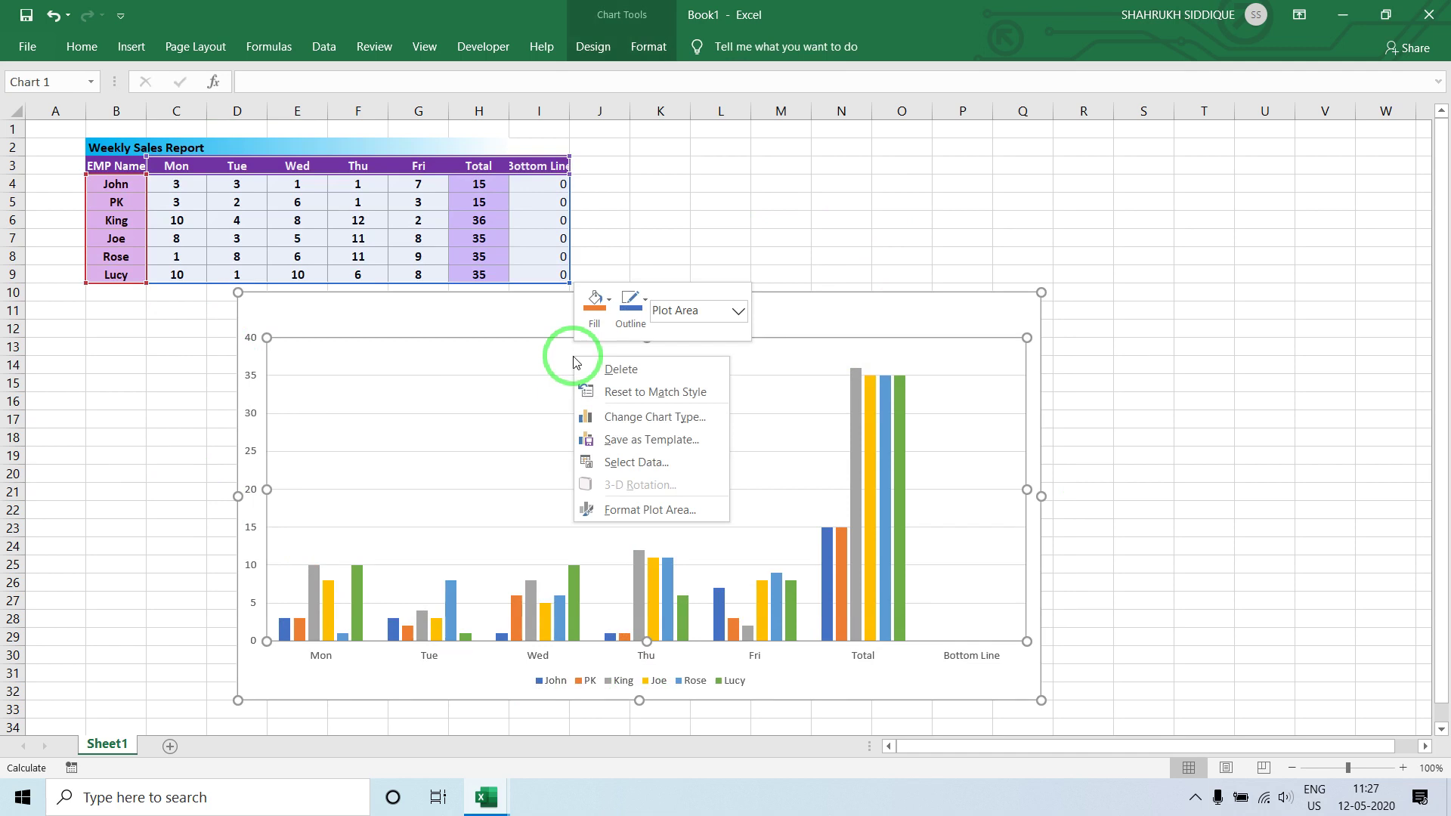
click(627, 459)
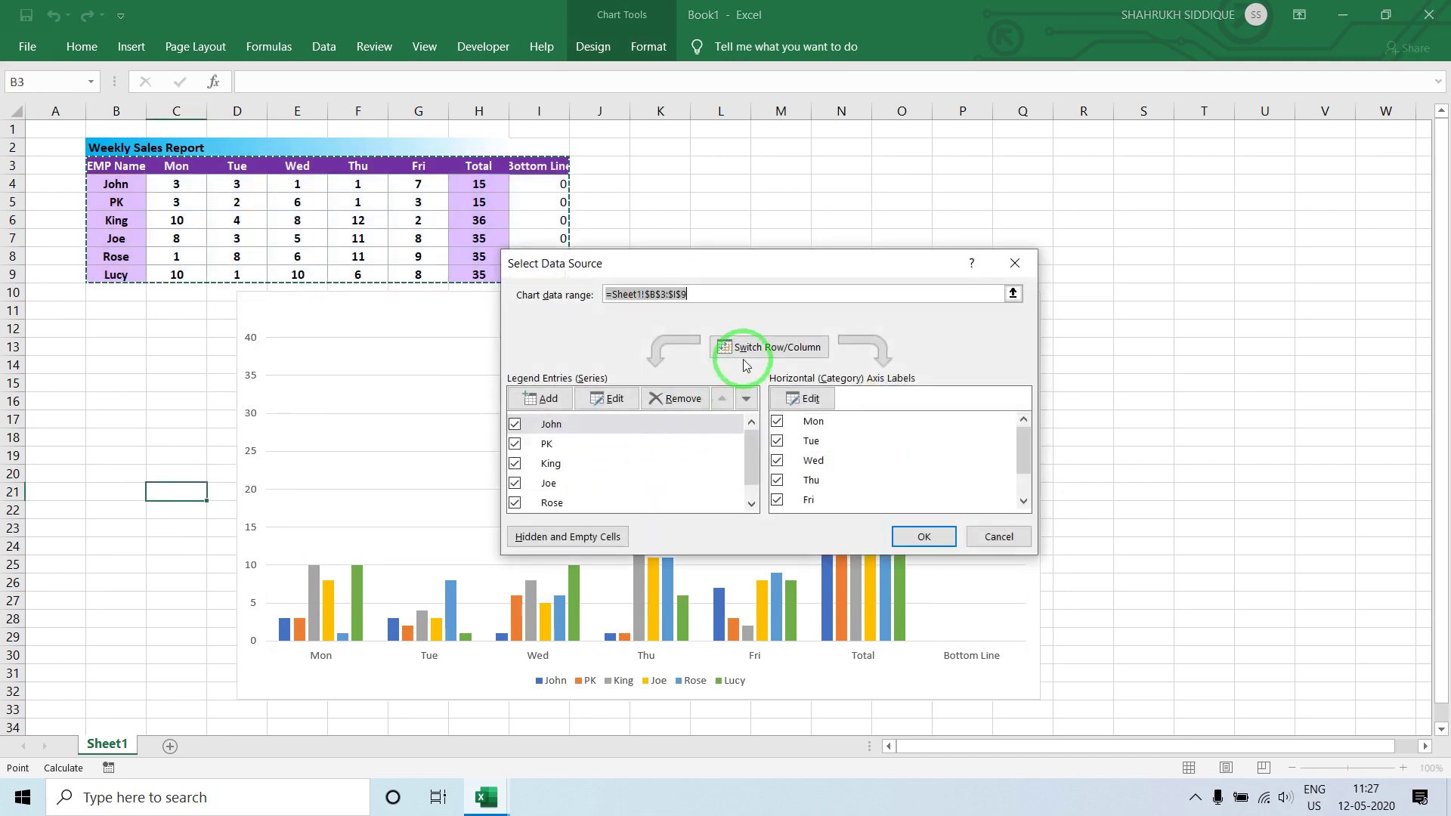
click(745, 364)
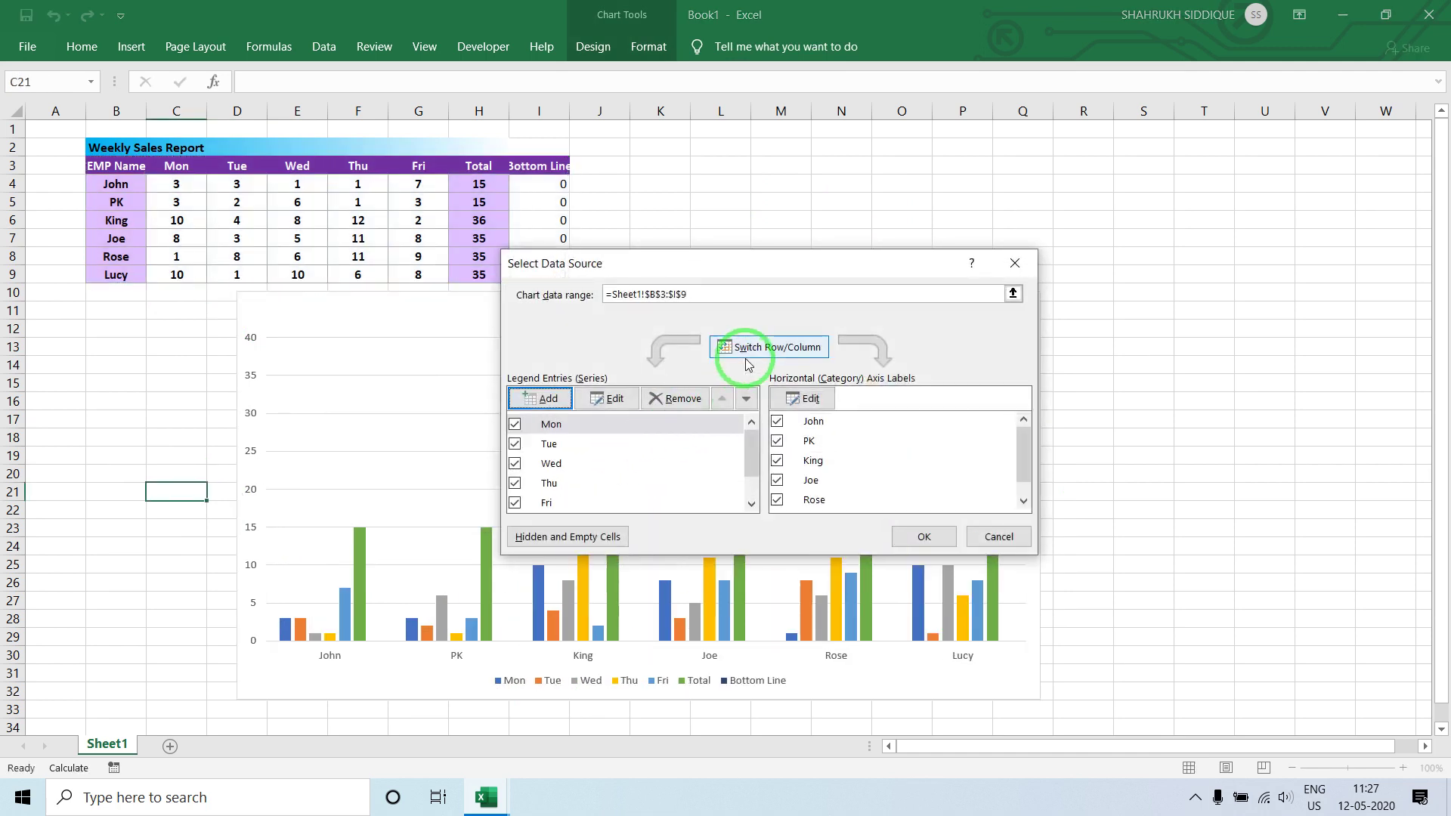
click(919, 537)
click(115, 527)
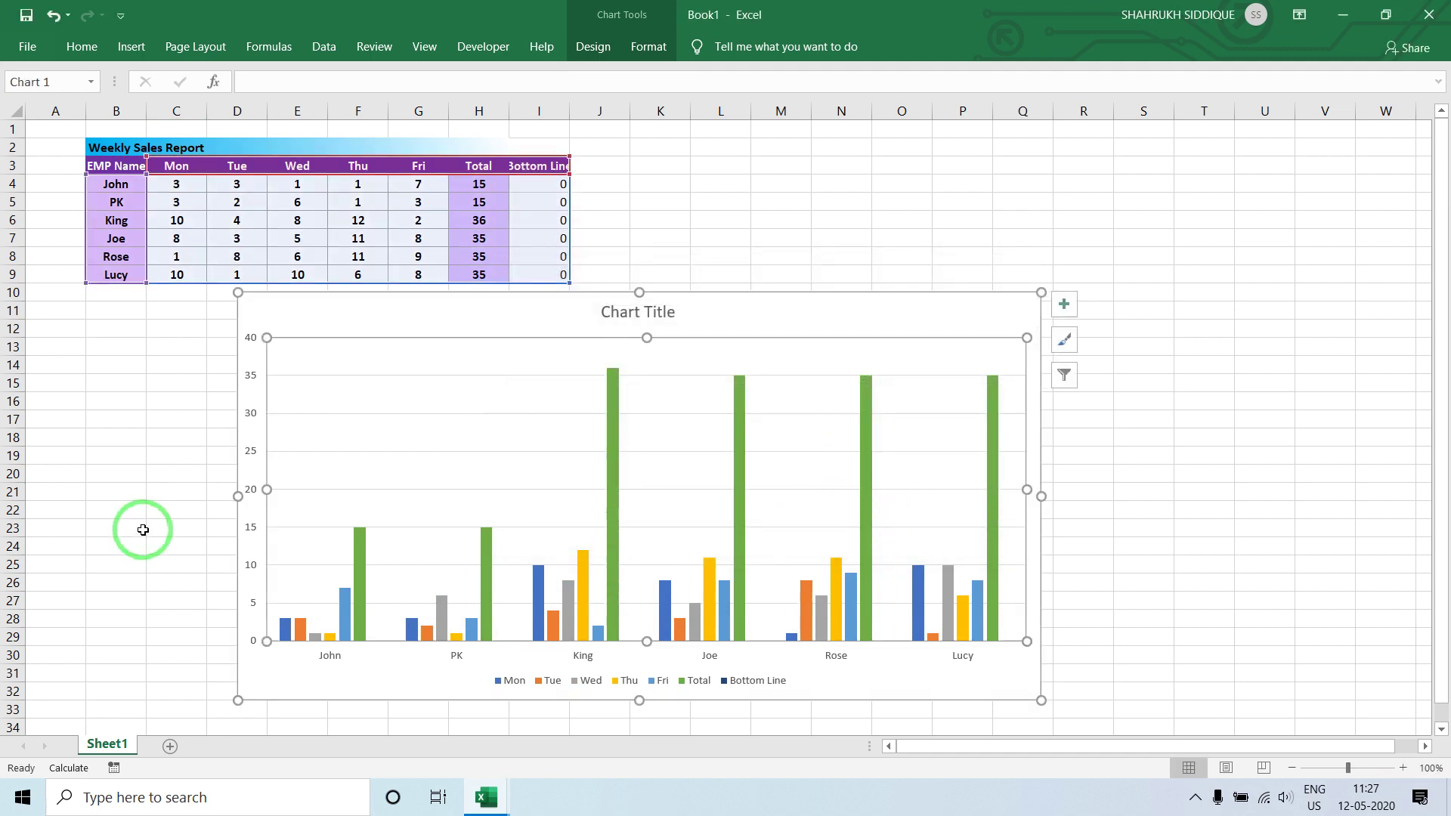
click(360, 555)
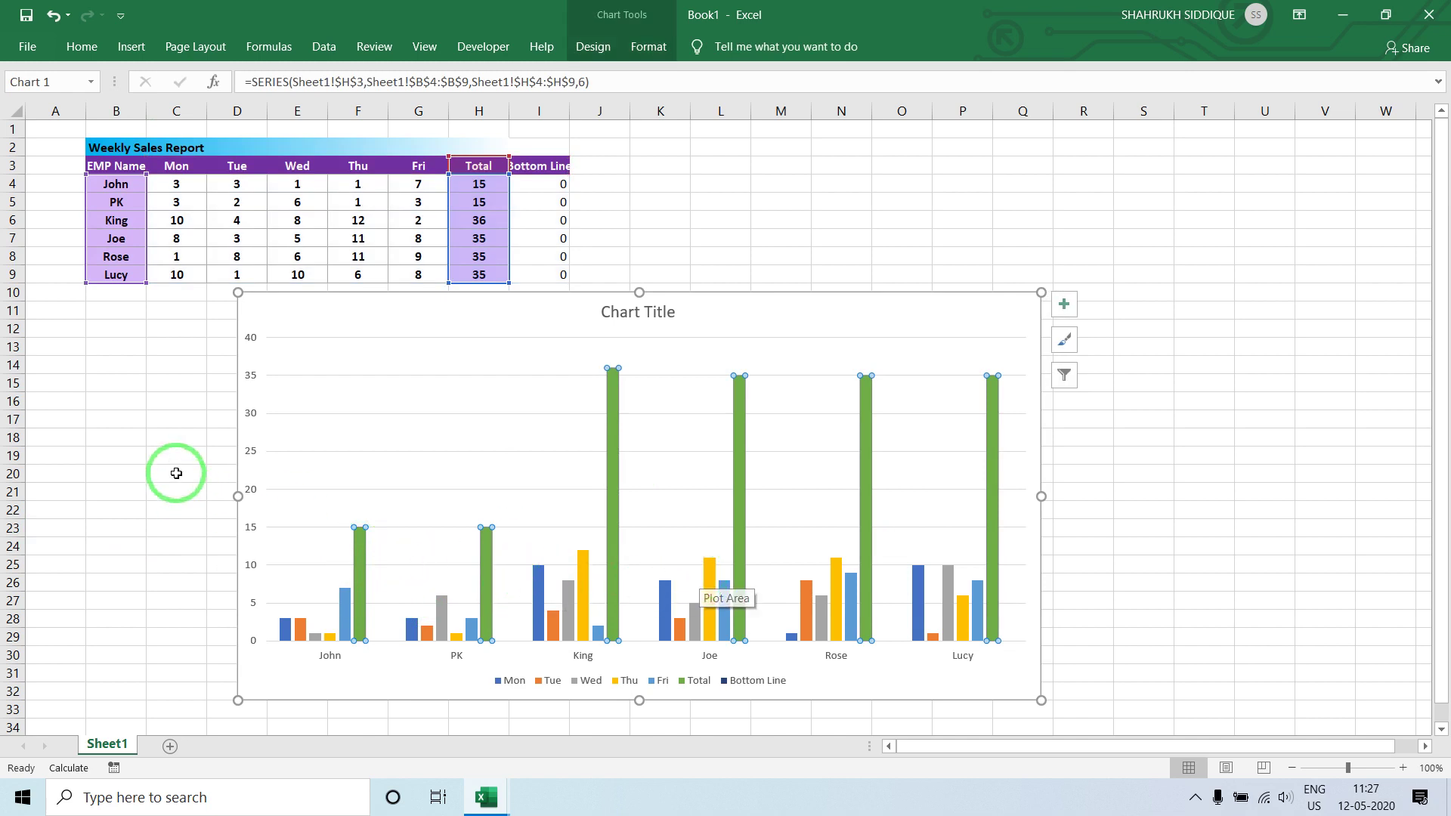
click(175, 473)
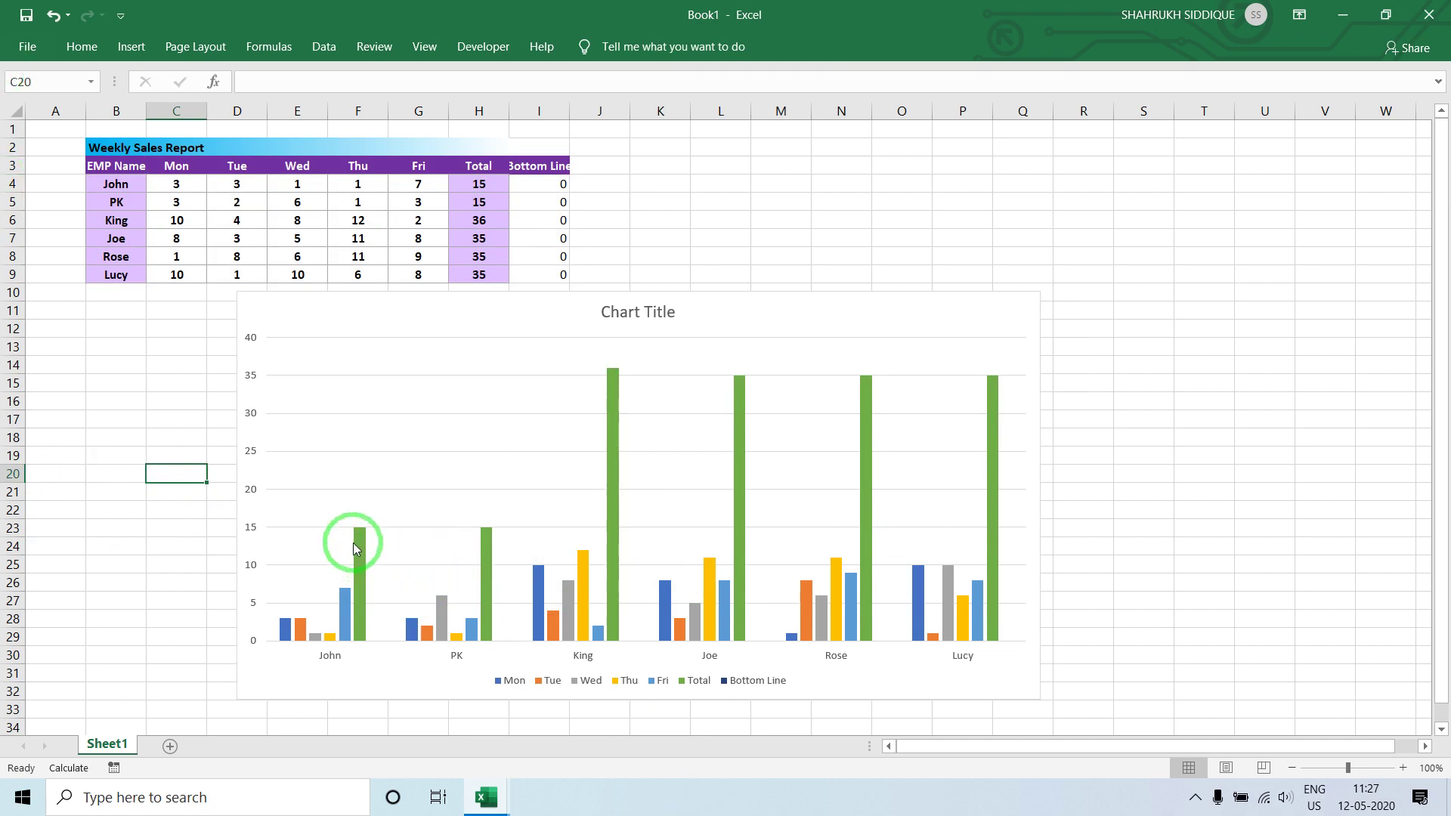
mouse_move(360, 567)
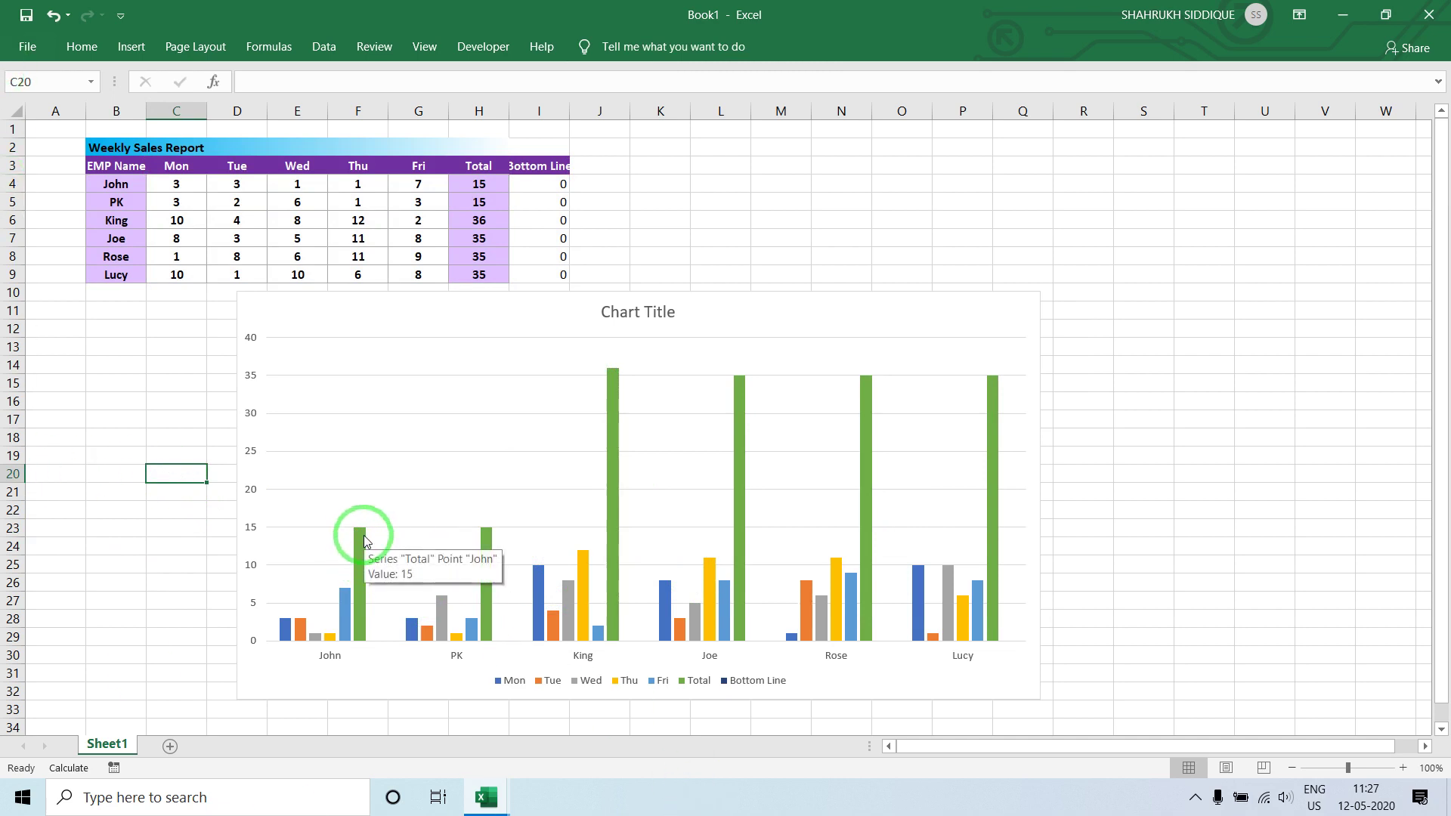
- Set the Total and Bottom Line series to Line chart type in the combo chart
click(364, 536)
right_click(364, 536)
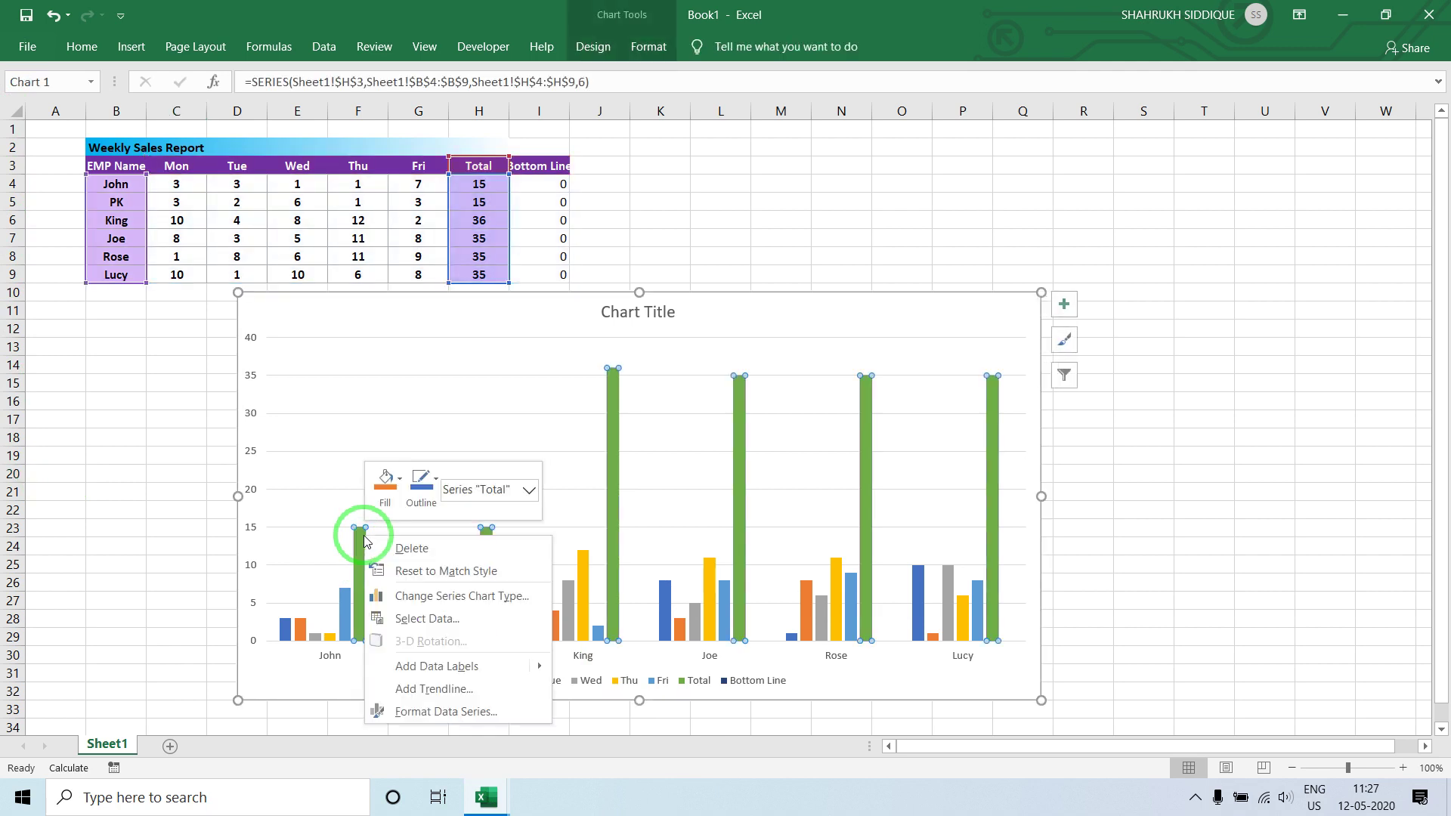
click(441, 604)
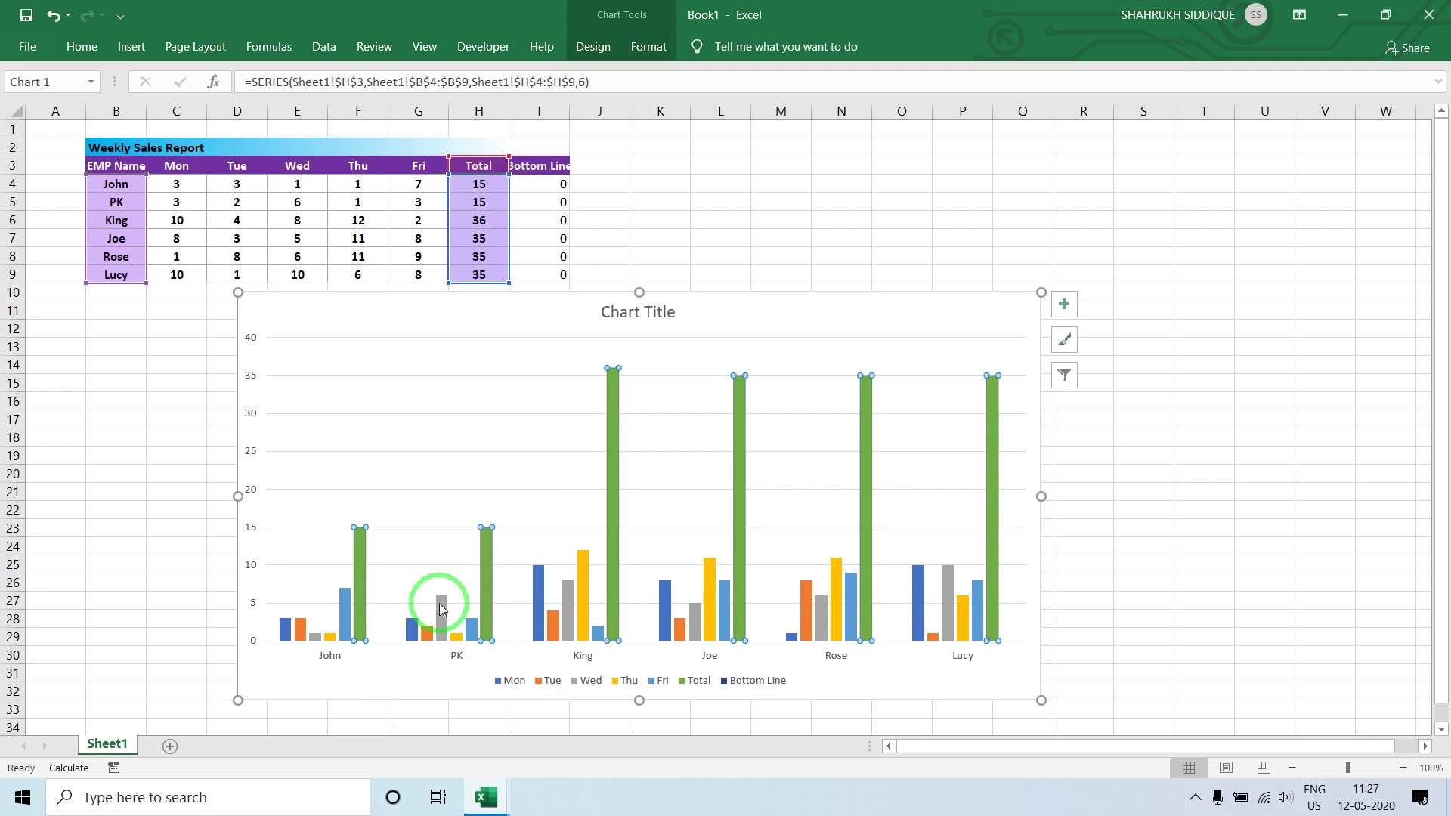
scroll(812, 604, down, 3)
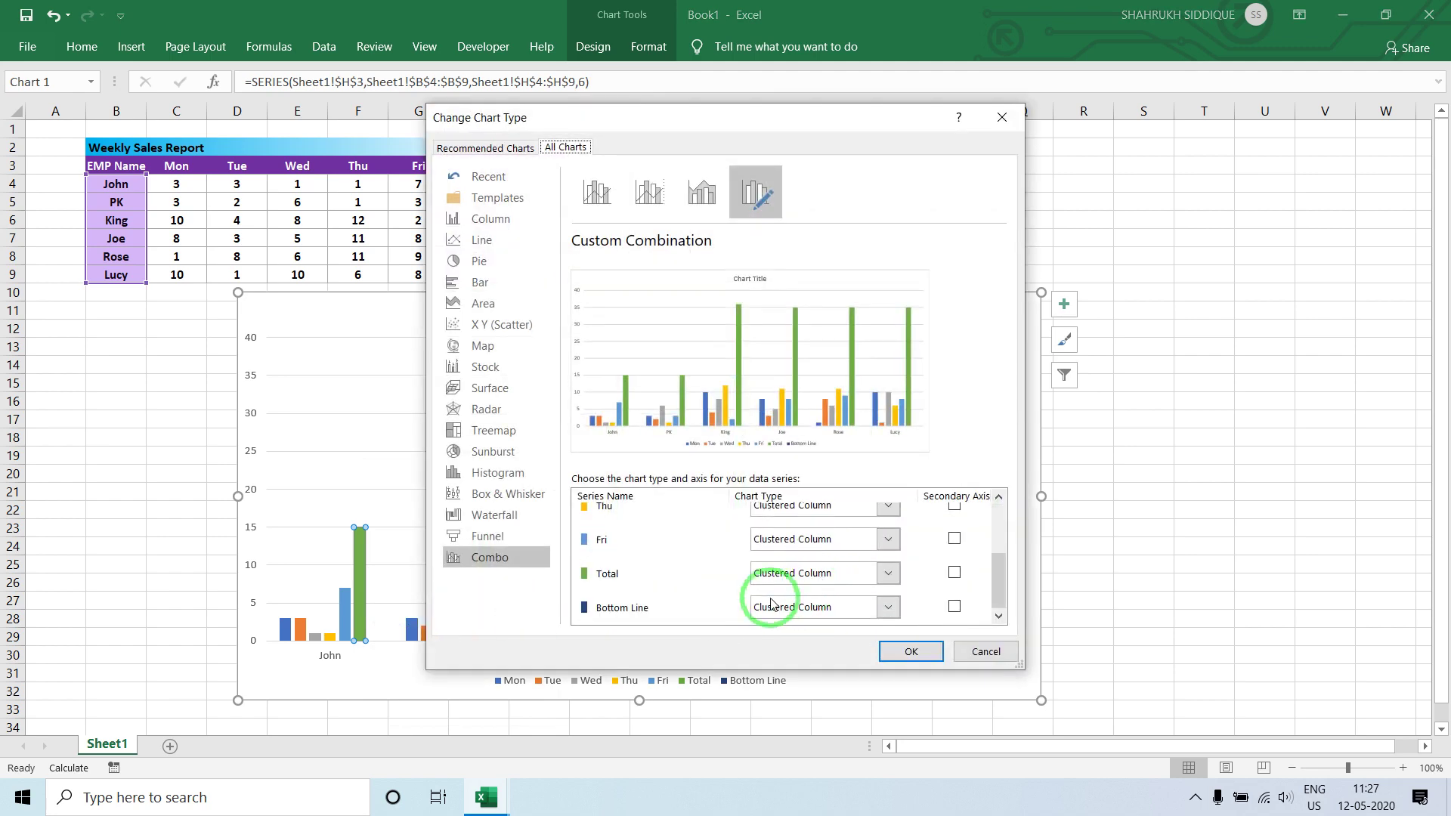
click(888, 572)
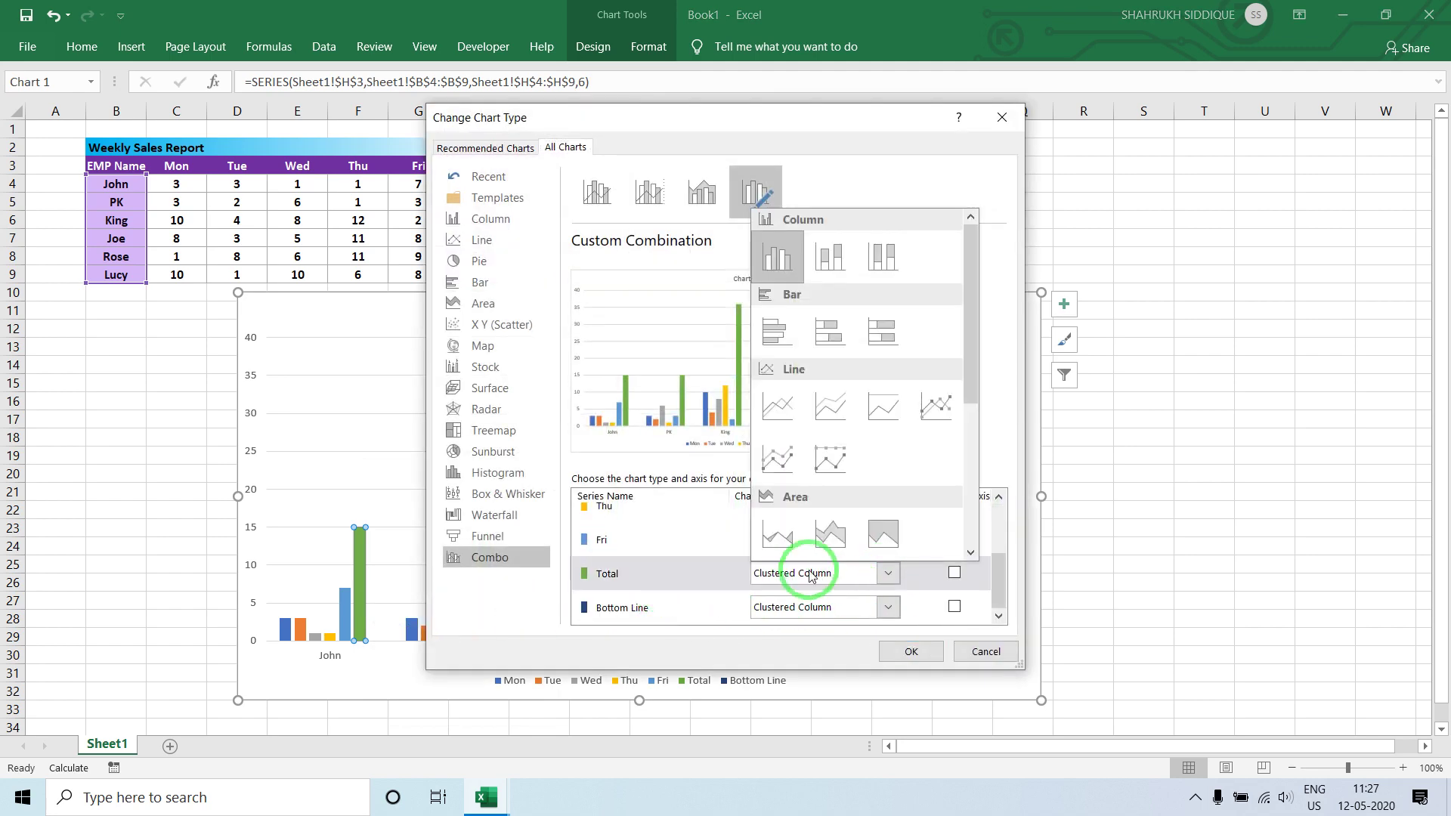
click(776, 408)
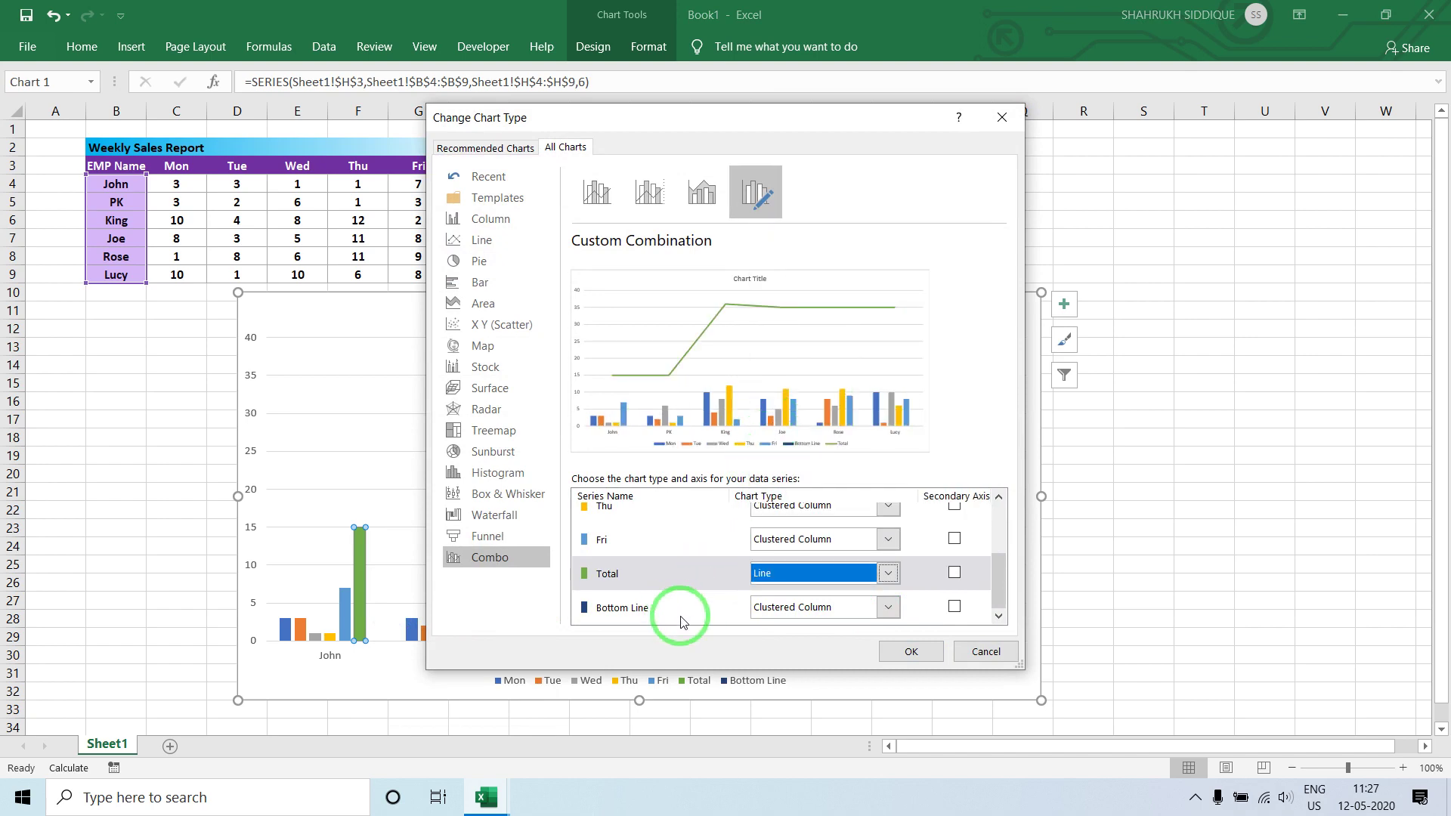
click(838, 608)
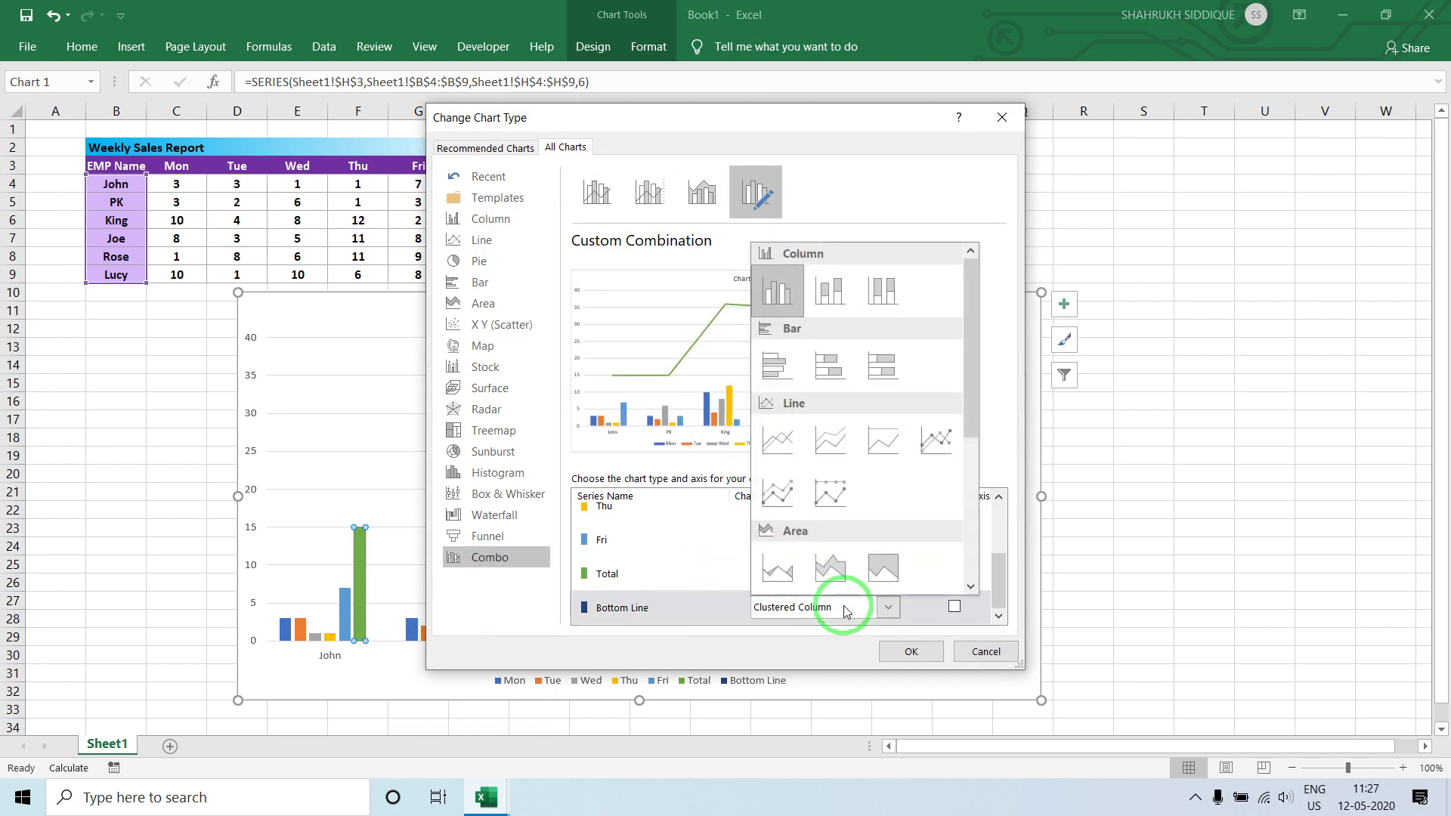
click(783, 451)
click(910, 650)
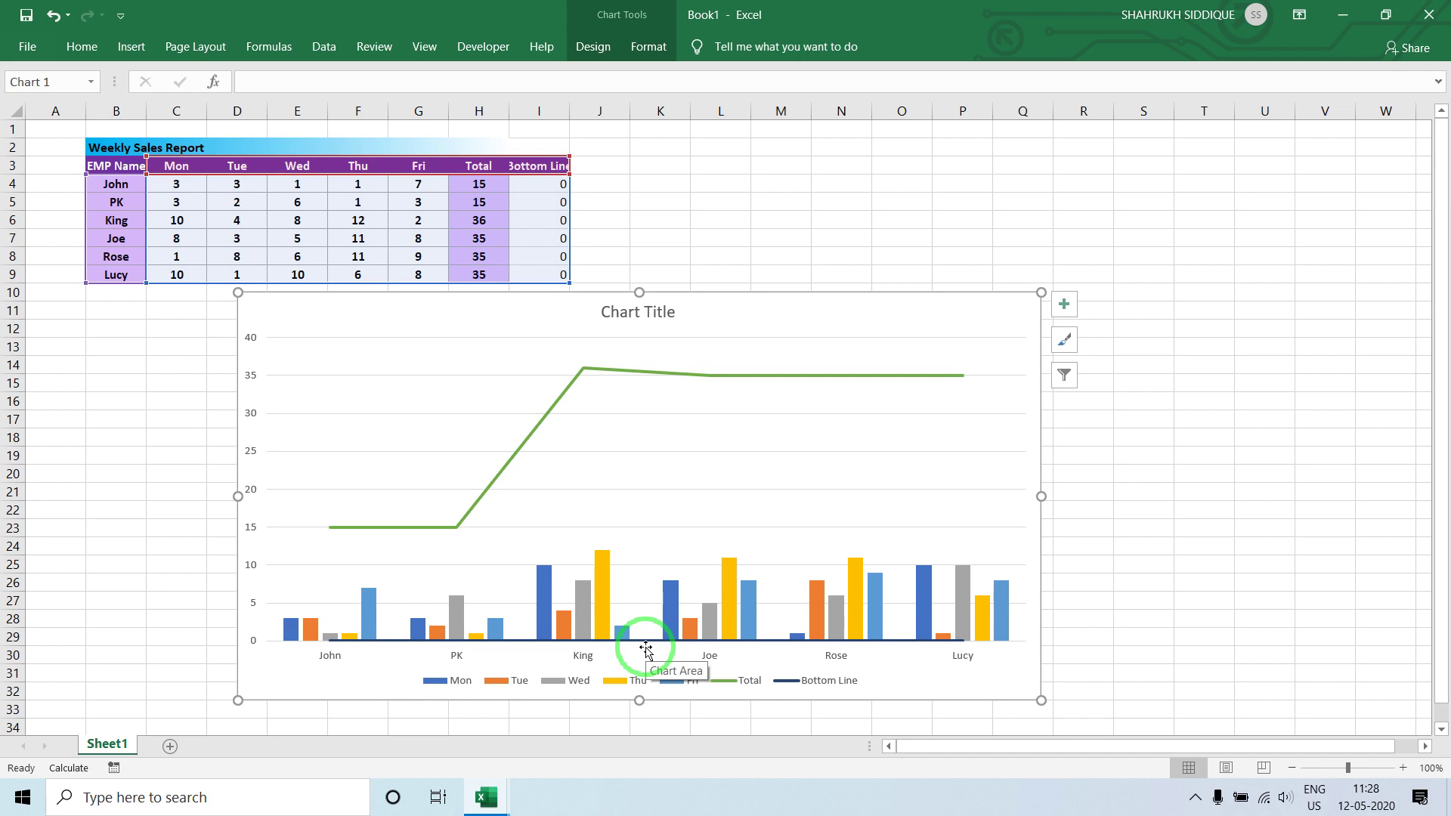
- Add Up/Down Bars to the chart from the Chart Elements list
click(498, 476)
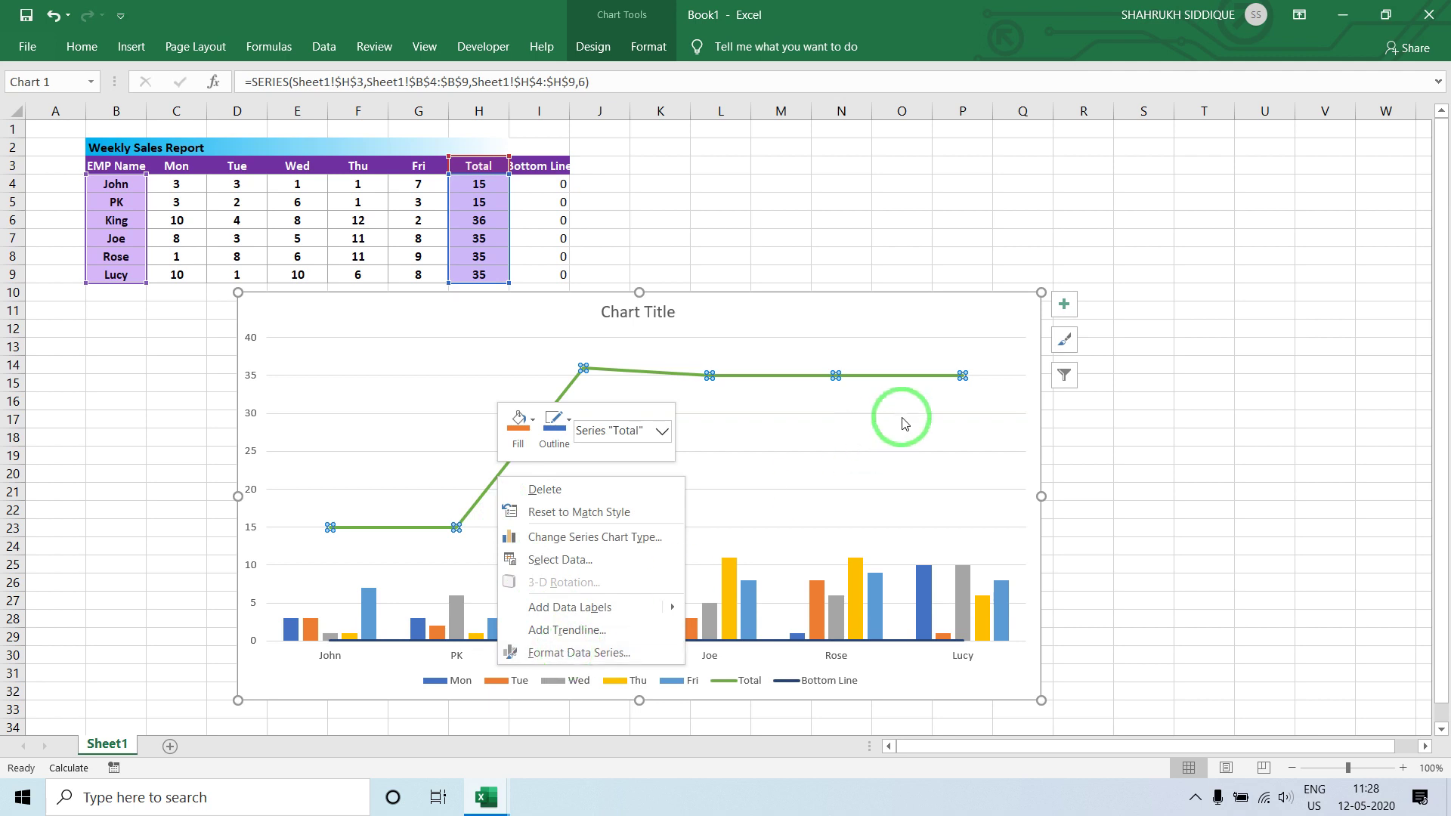
key(Escape)
click(1063, 306)
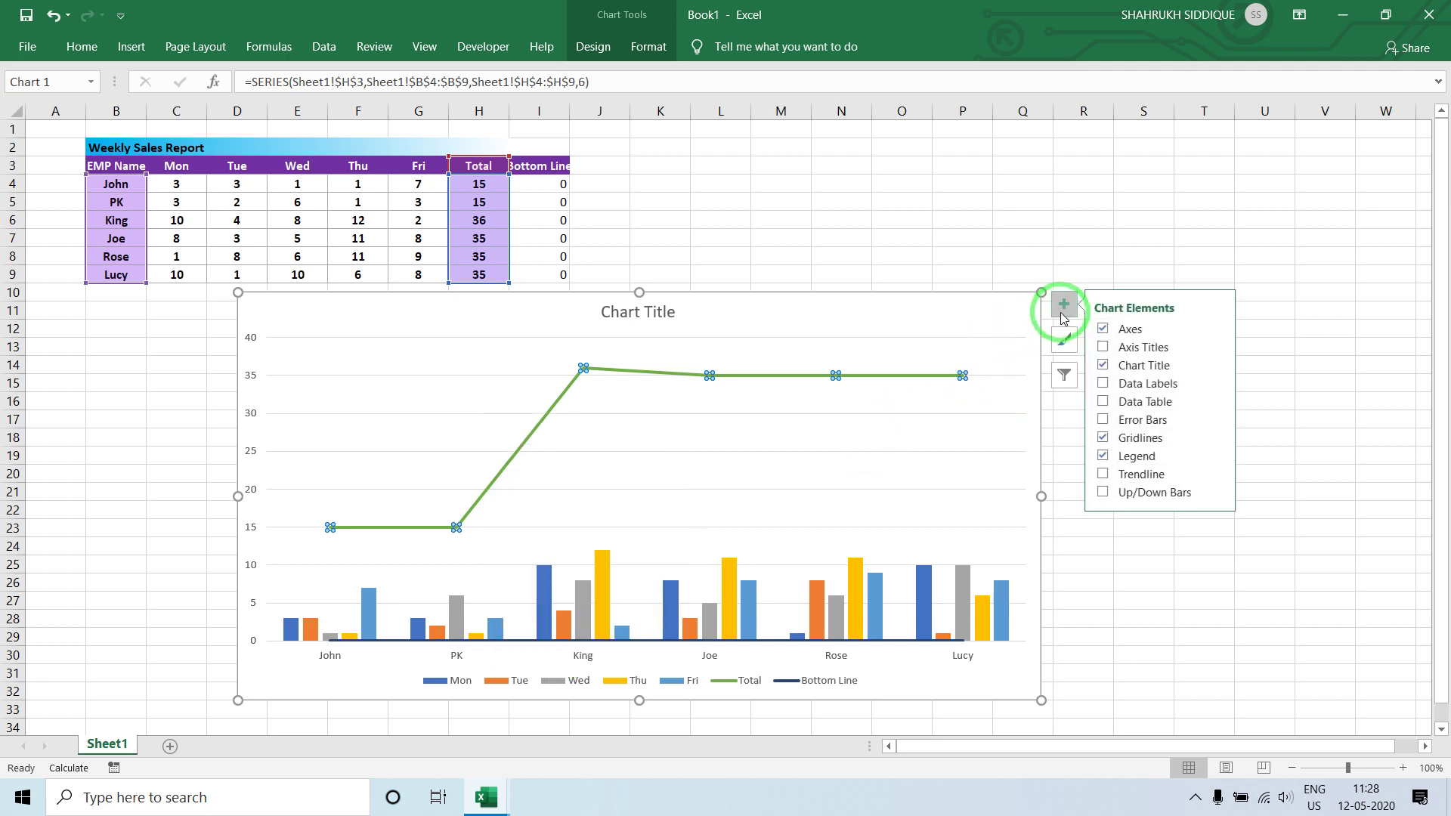
click(1105, 492)
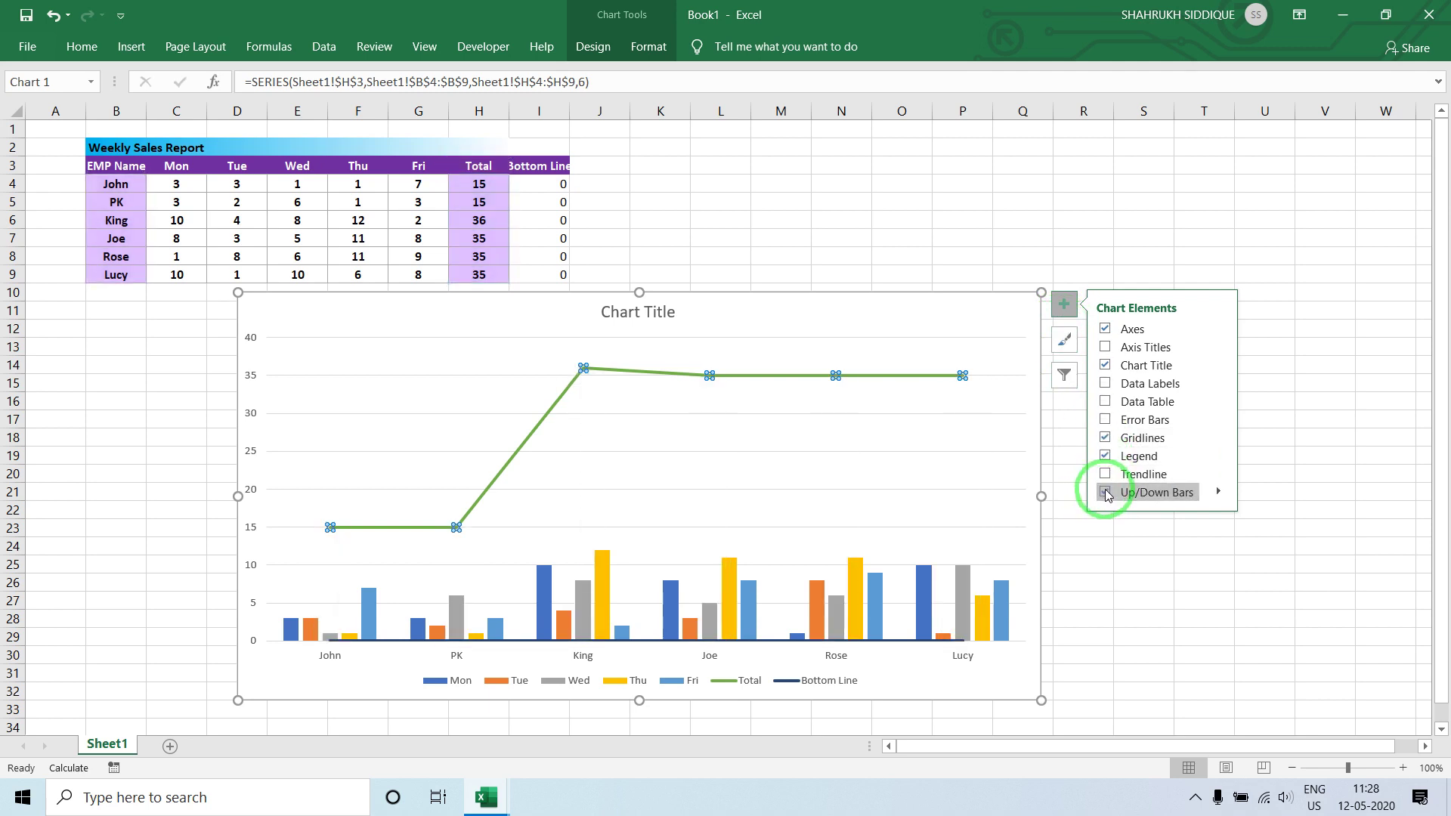
click(1113, 536)
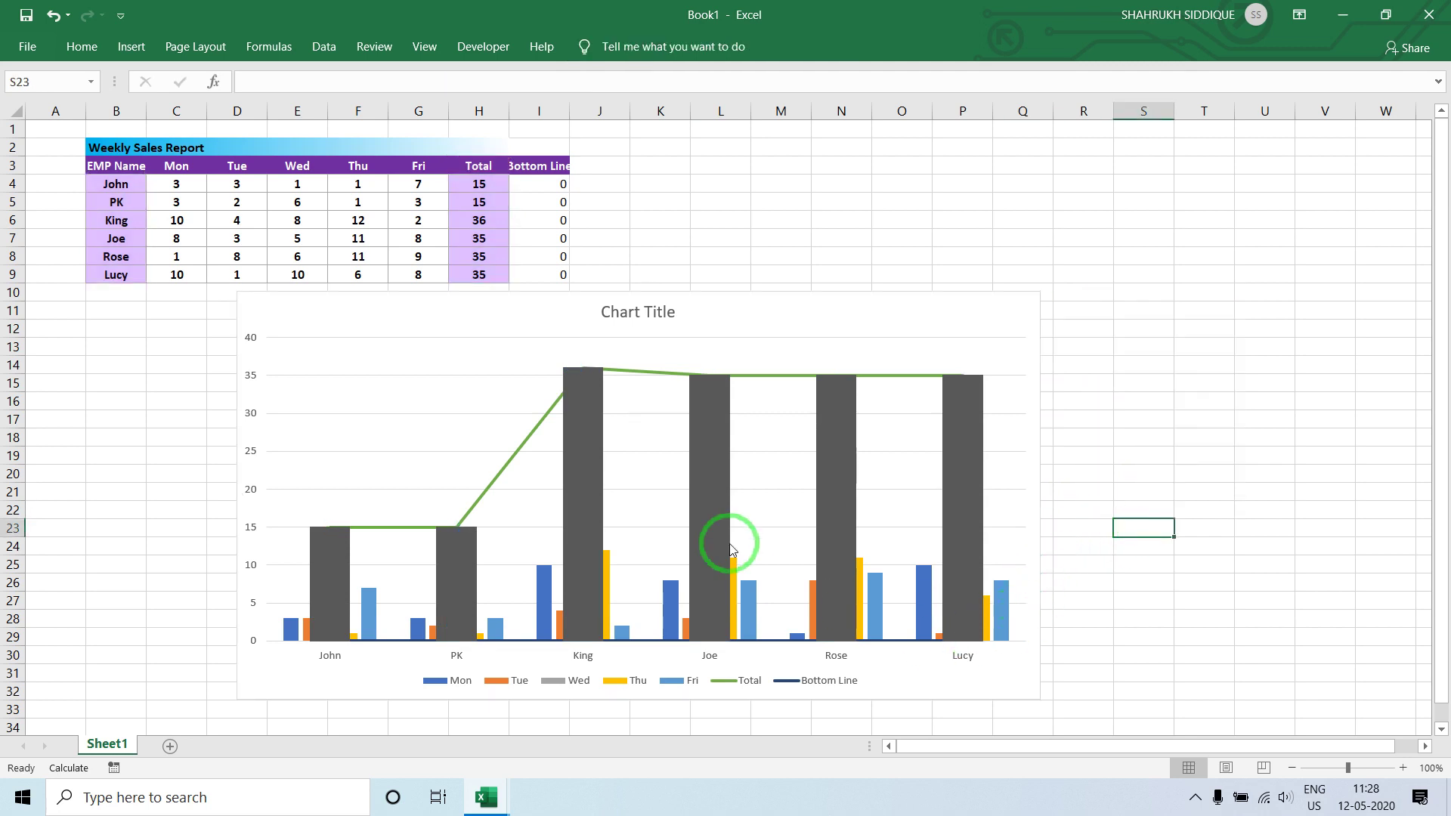
click(582, 420)
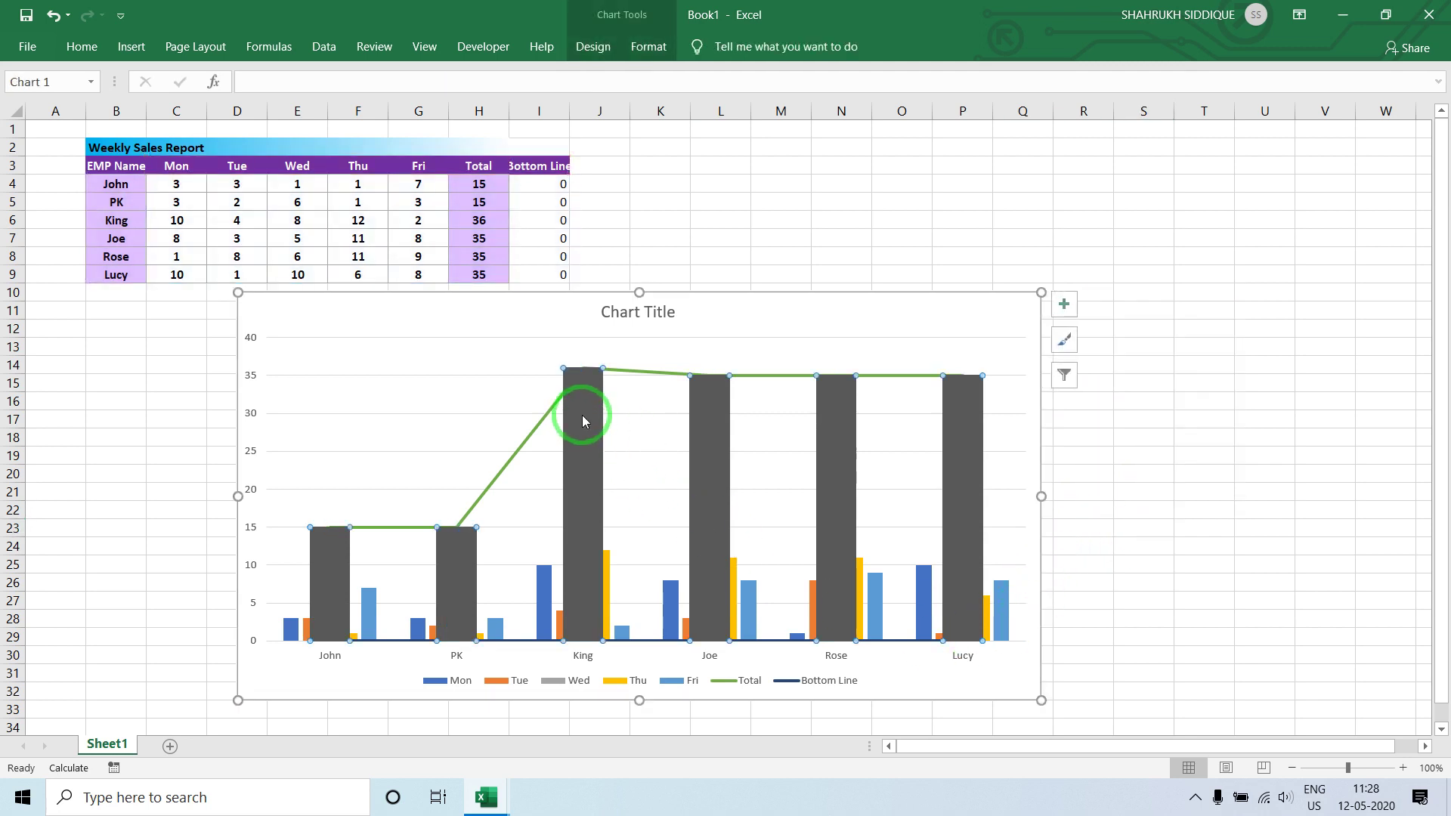
right_click(582, 418)
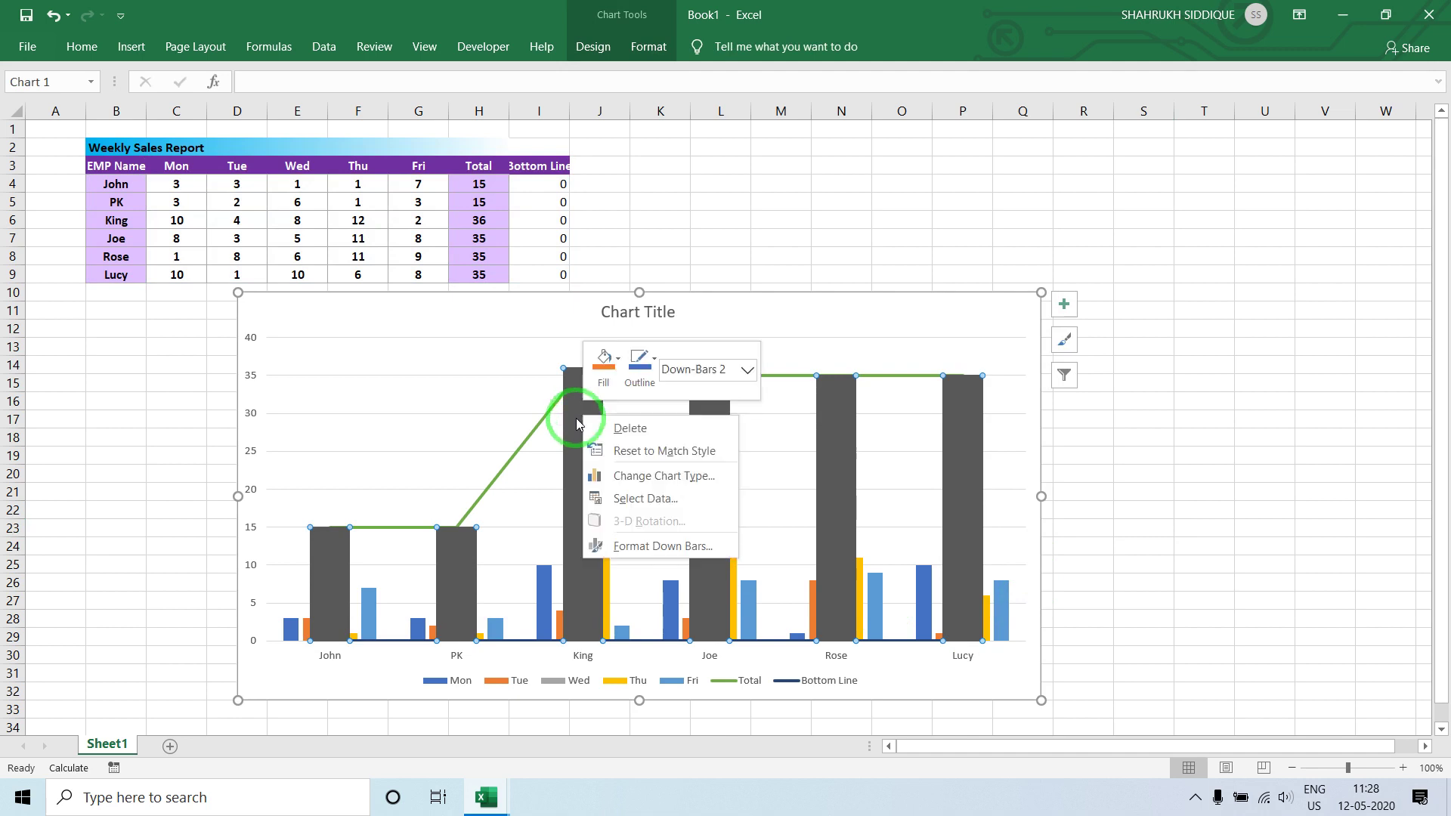
- Open the Format pane and select the Total series for spacing changes
click(659, 555)
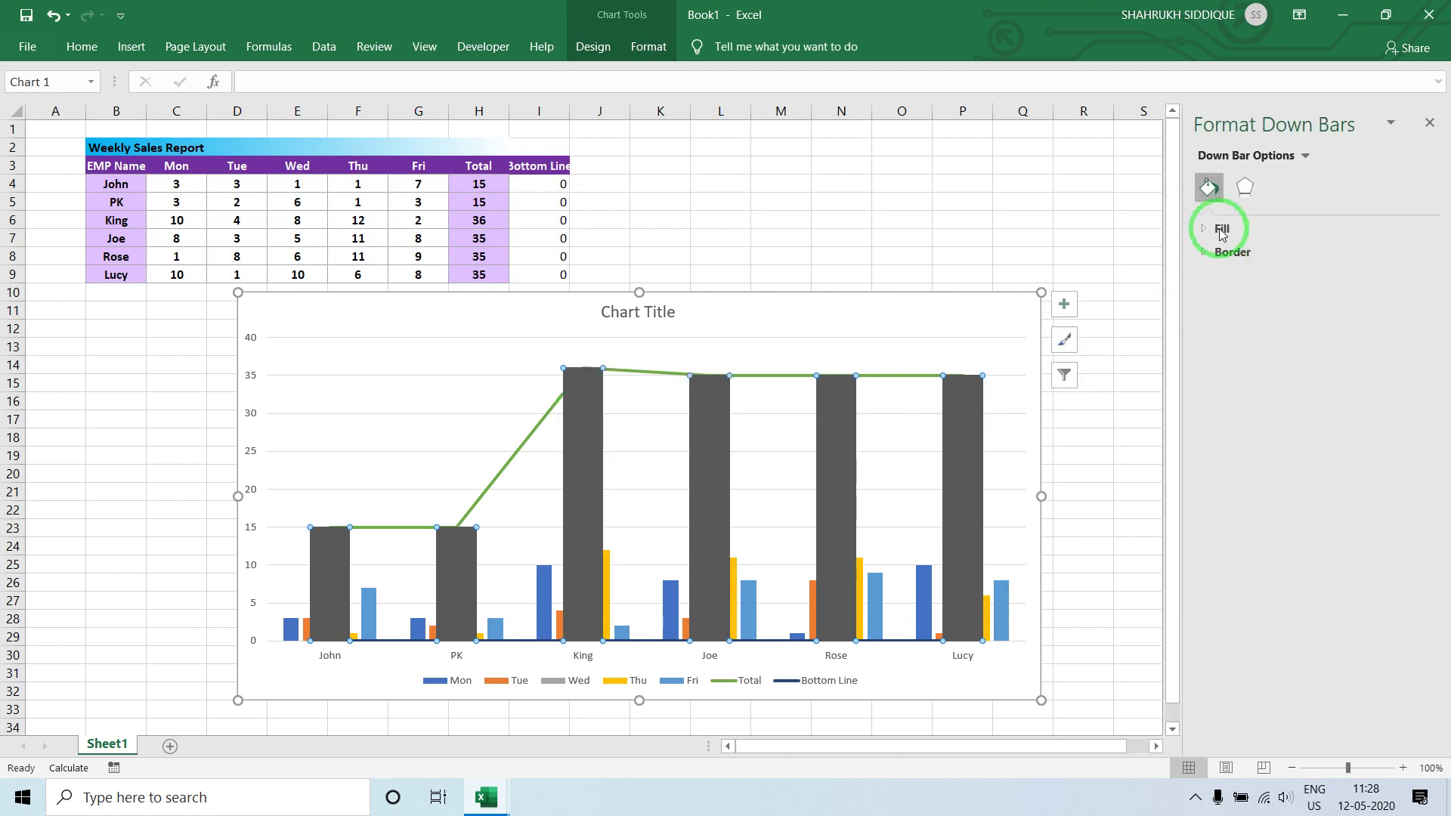
click(1236, 251)
click(1224, 229)
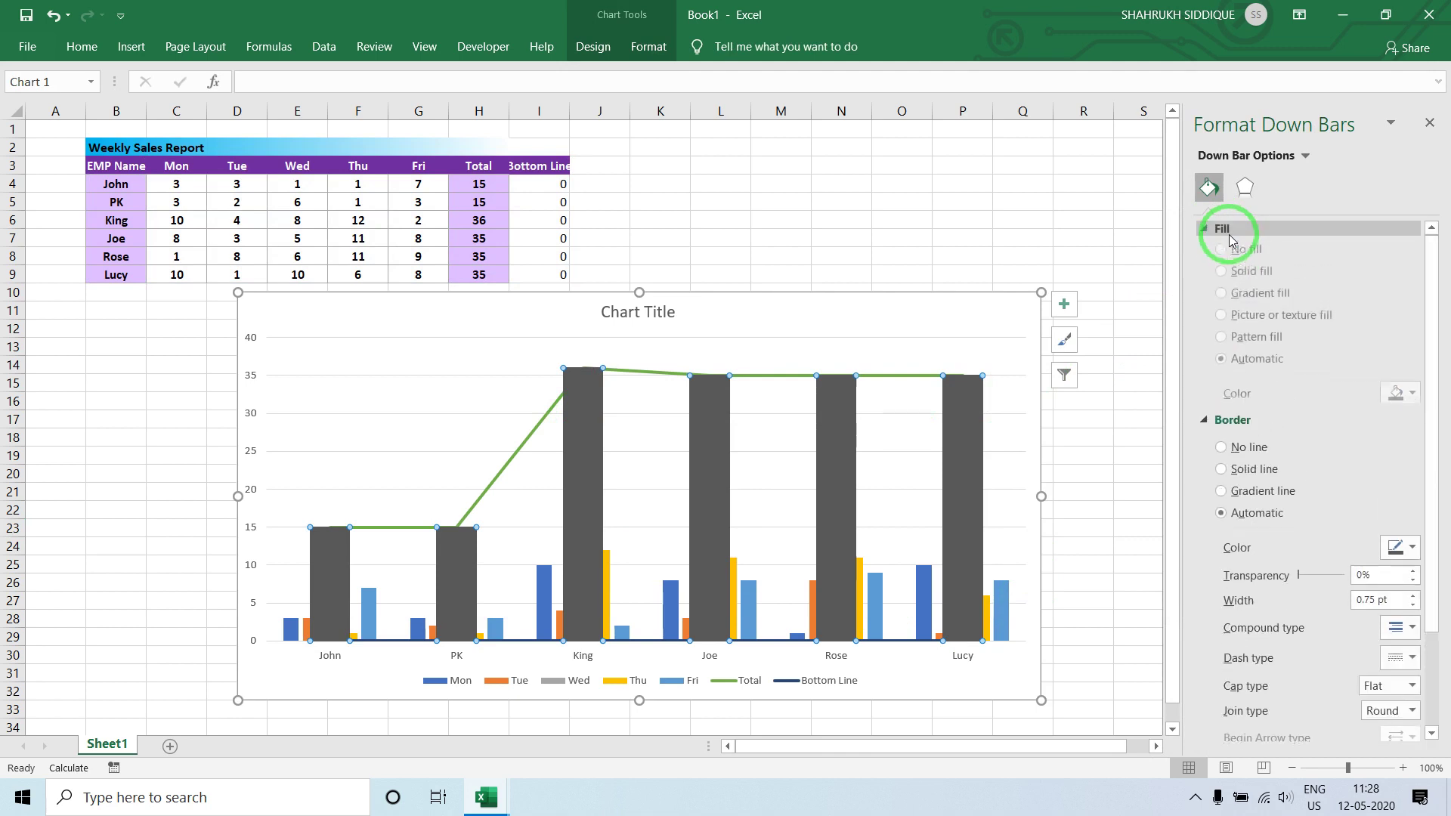
click(900, 245)
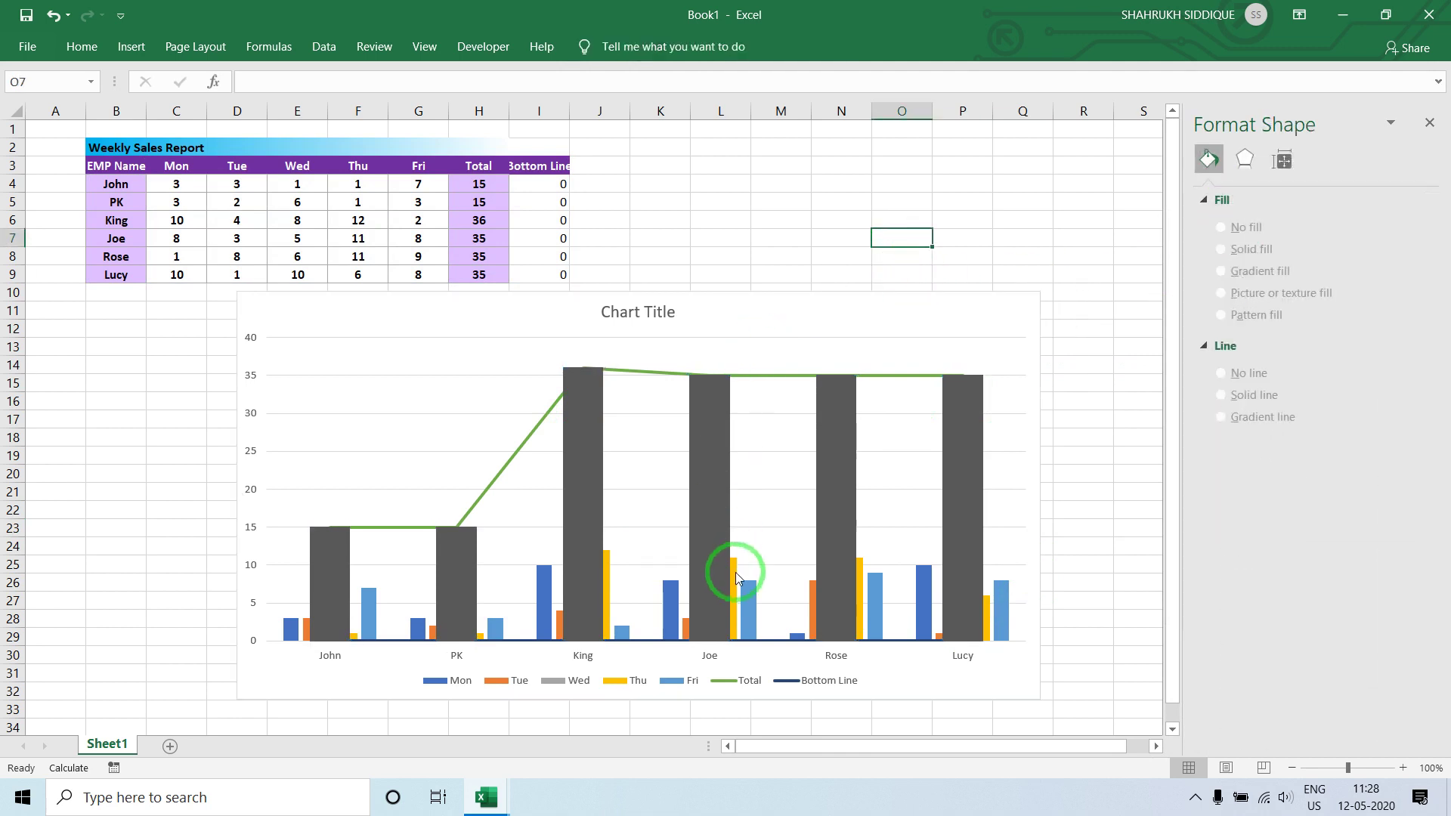
click(716, 557)
click(718, 560)
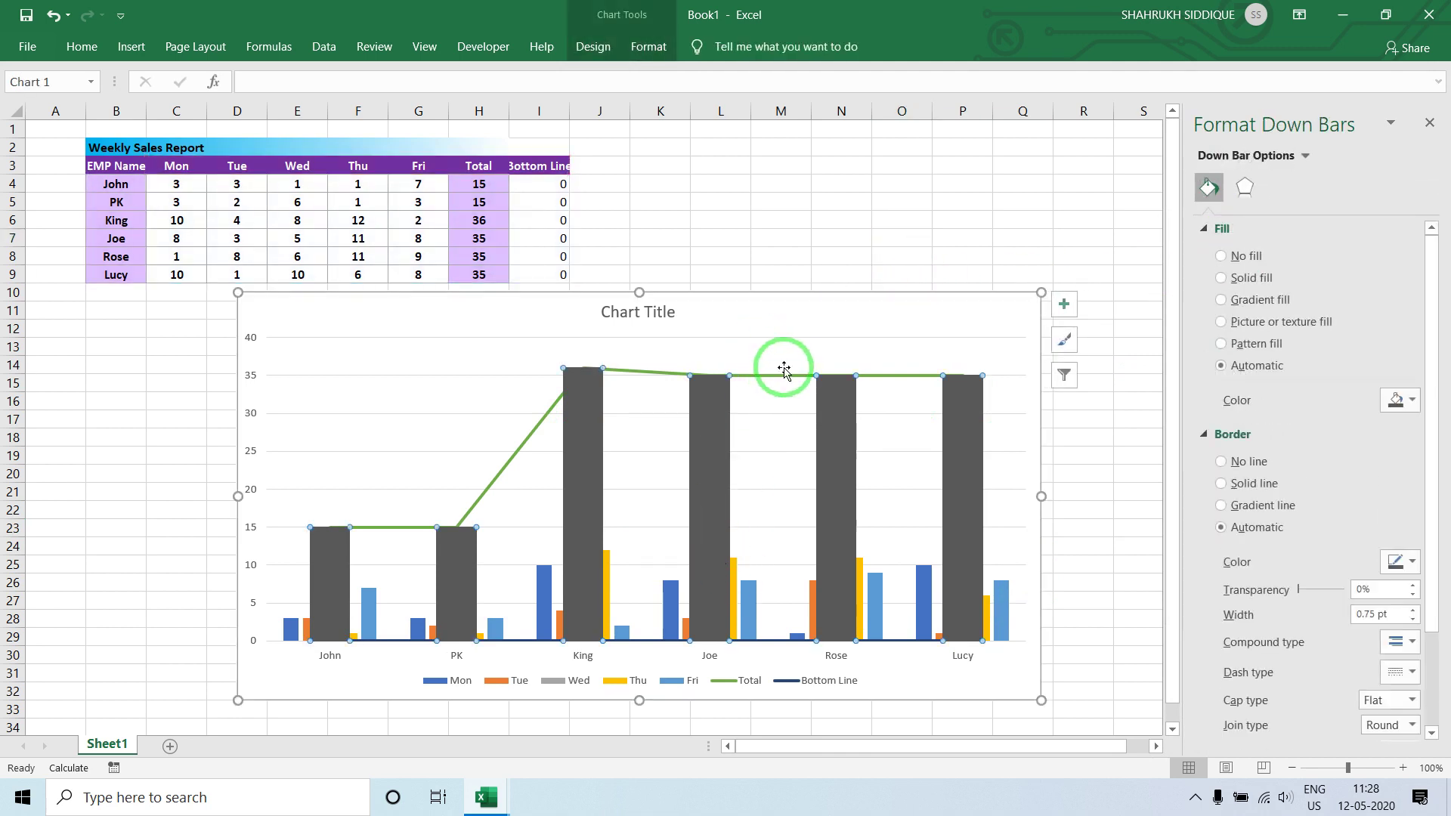
click(818, 270)
click(787, 376)
click(787, 377)
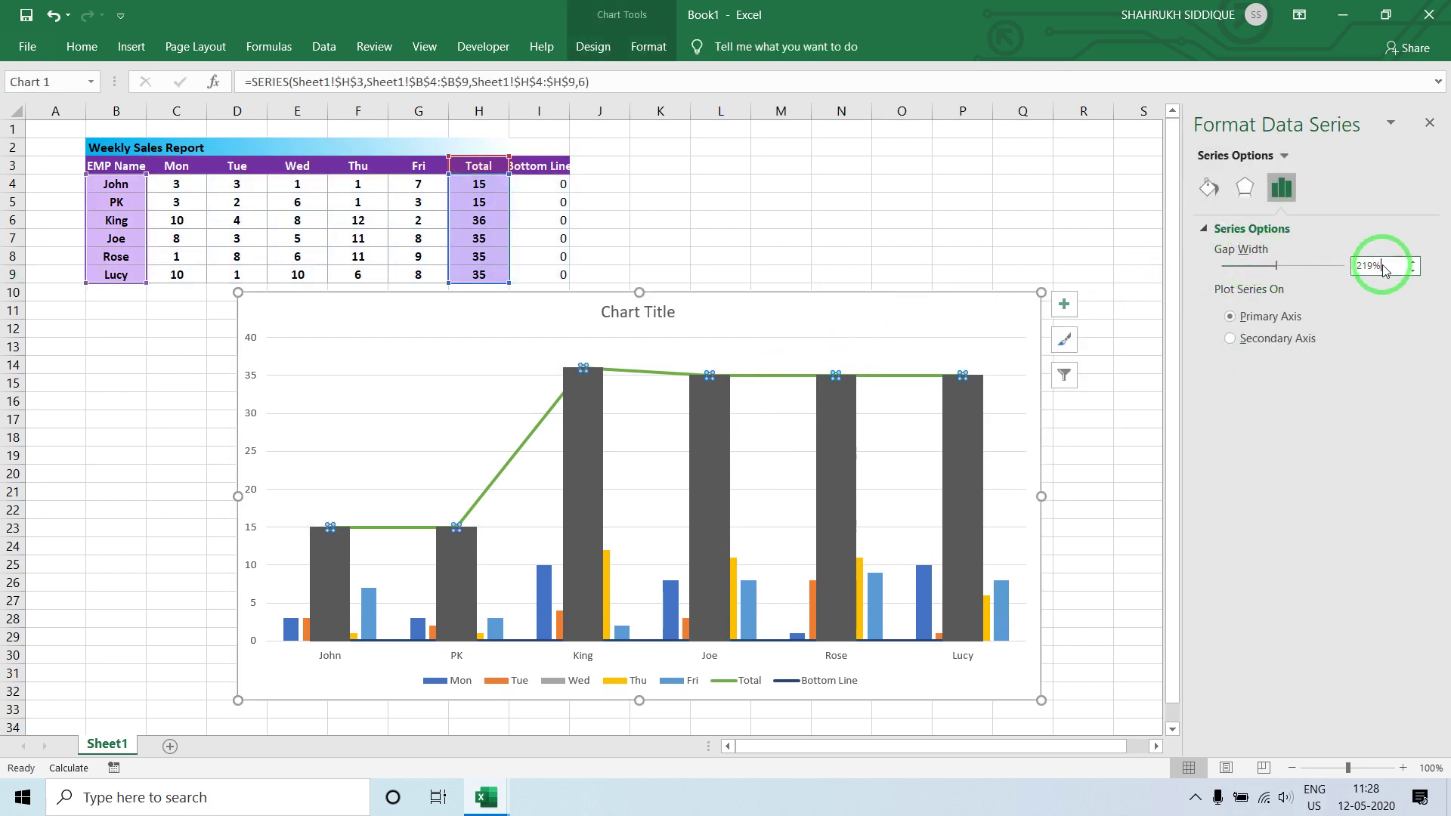
- Lower the series Gap Width from 219% to 35%
drag(1383, 269, 1302, 270)
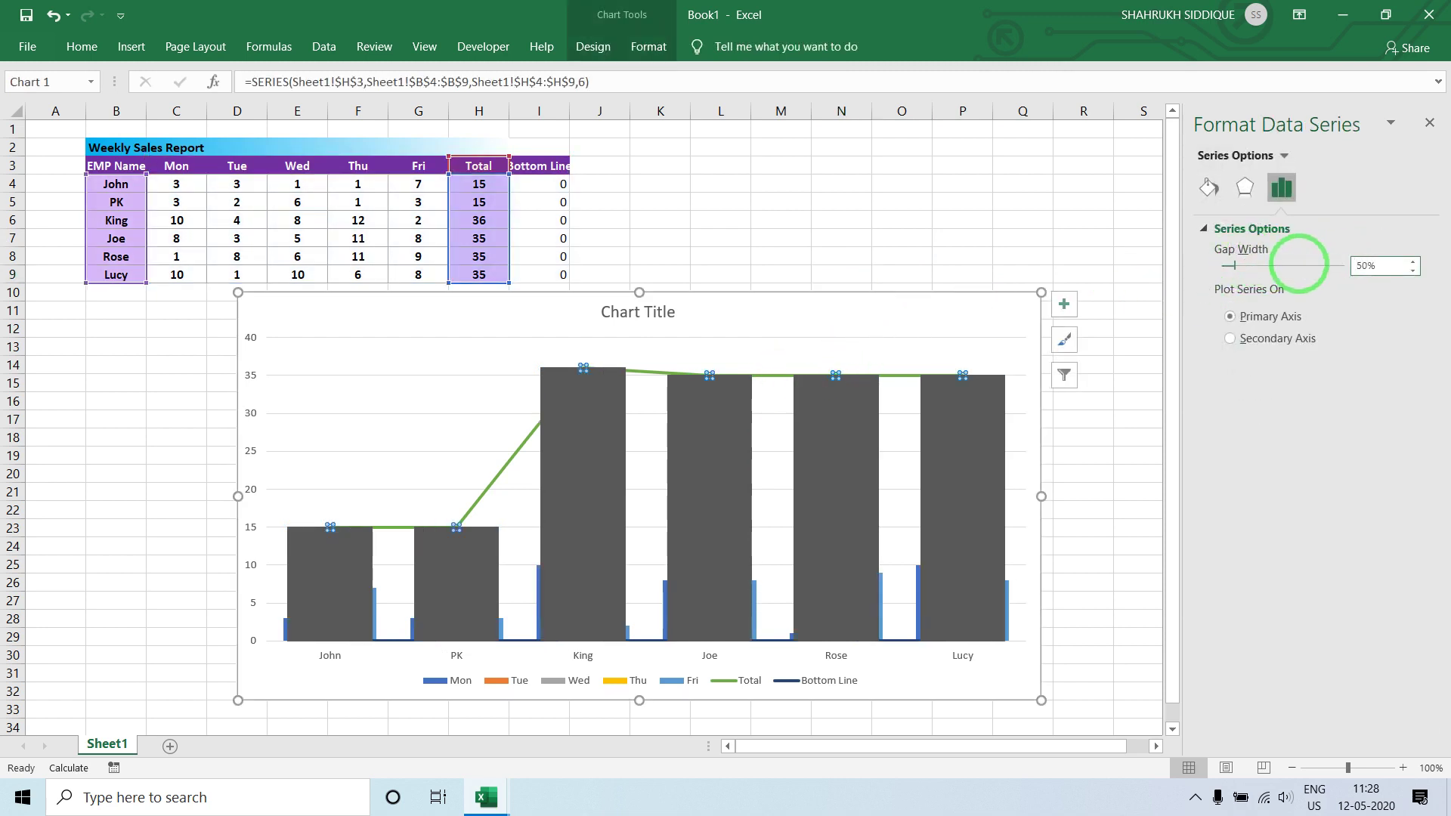
click(1255, 435)
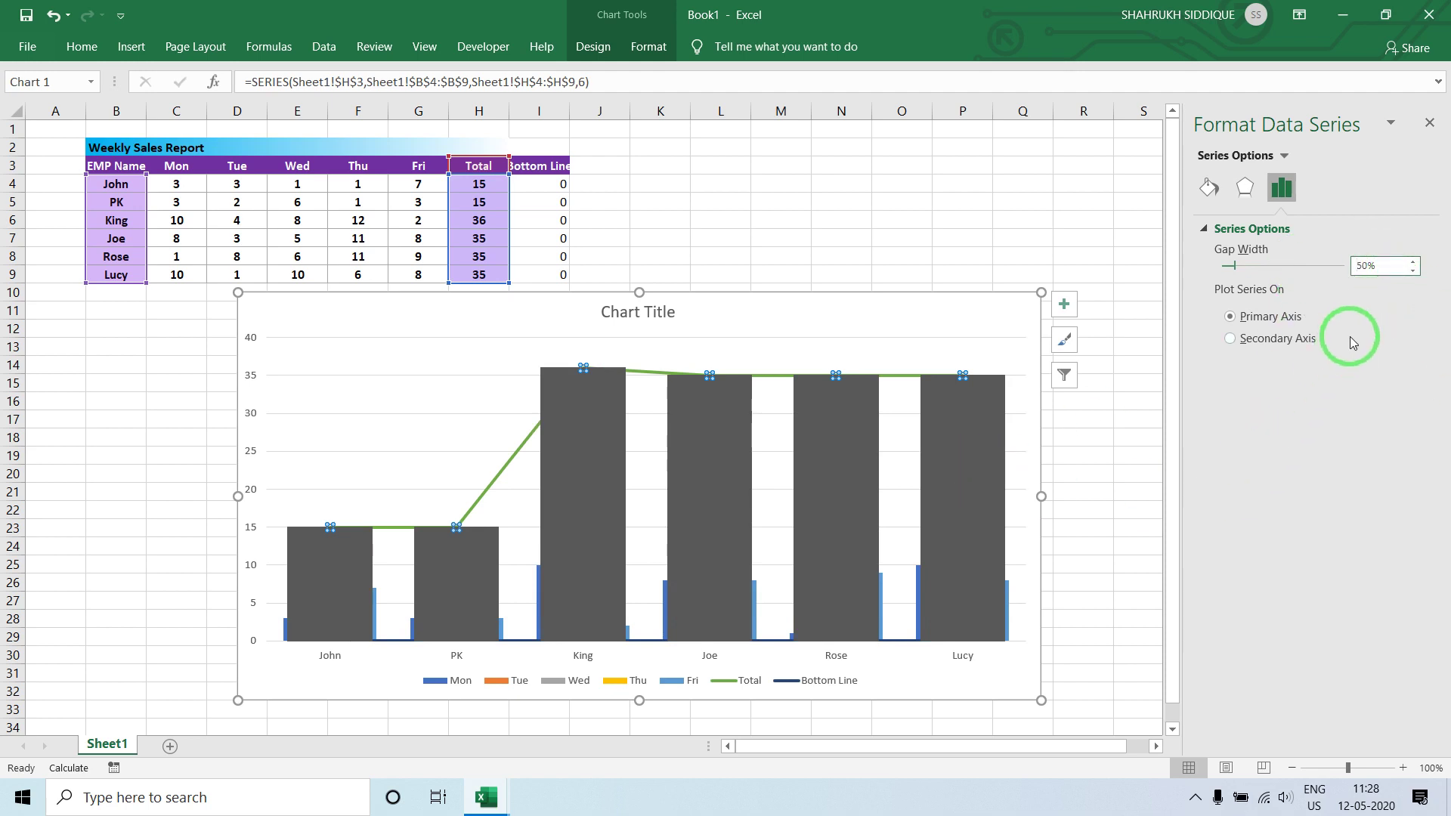
click(1418, 274)
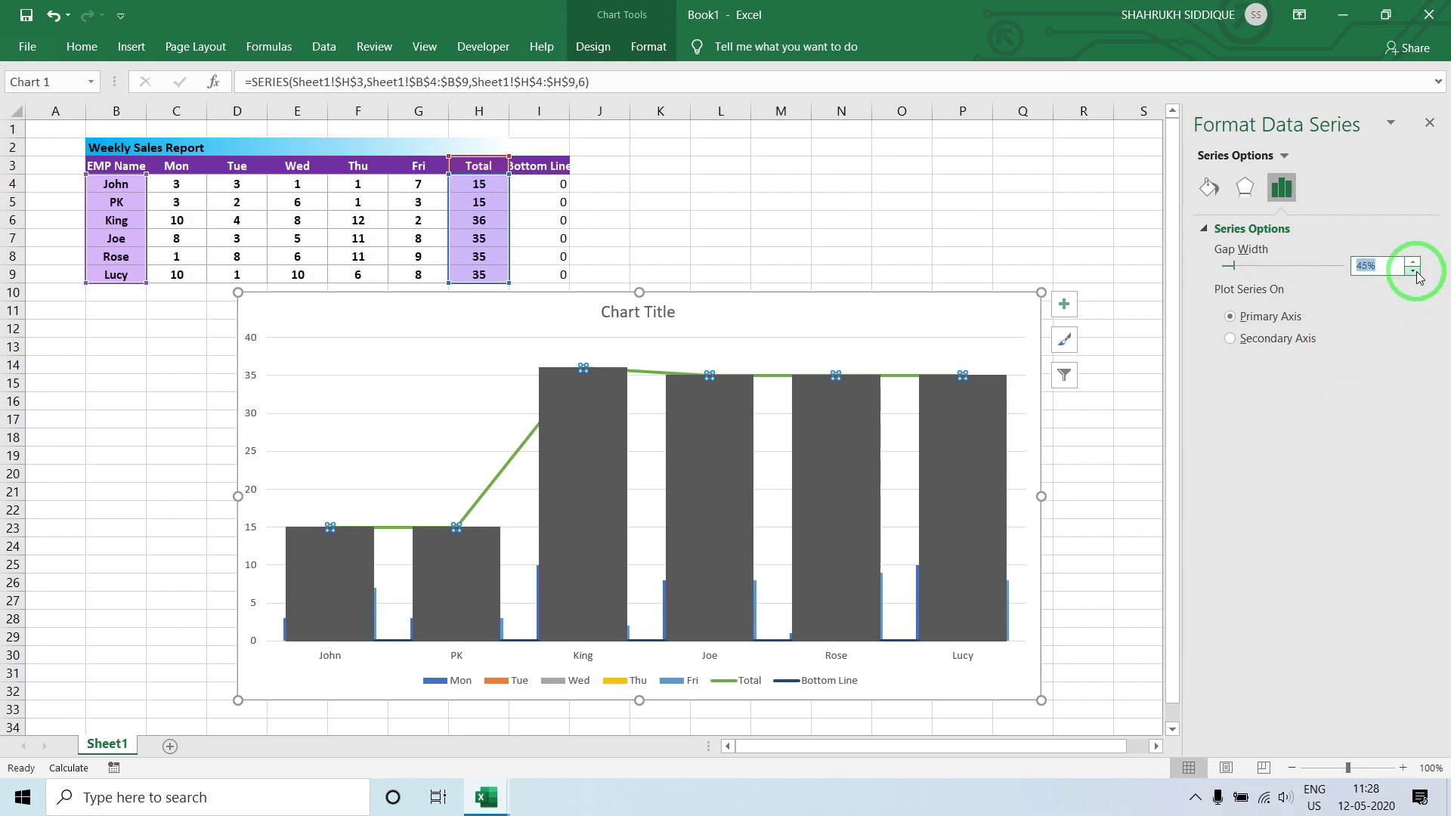
click(1418, 274)
click(1418, 274)
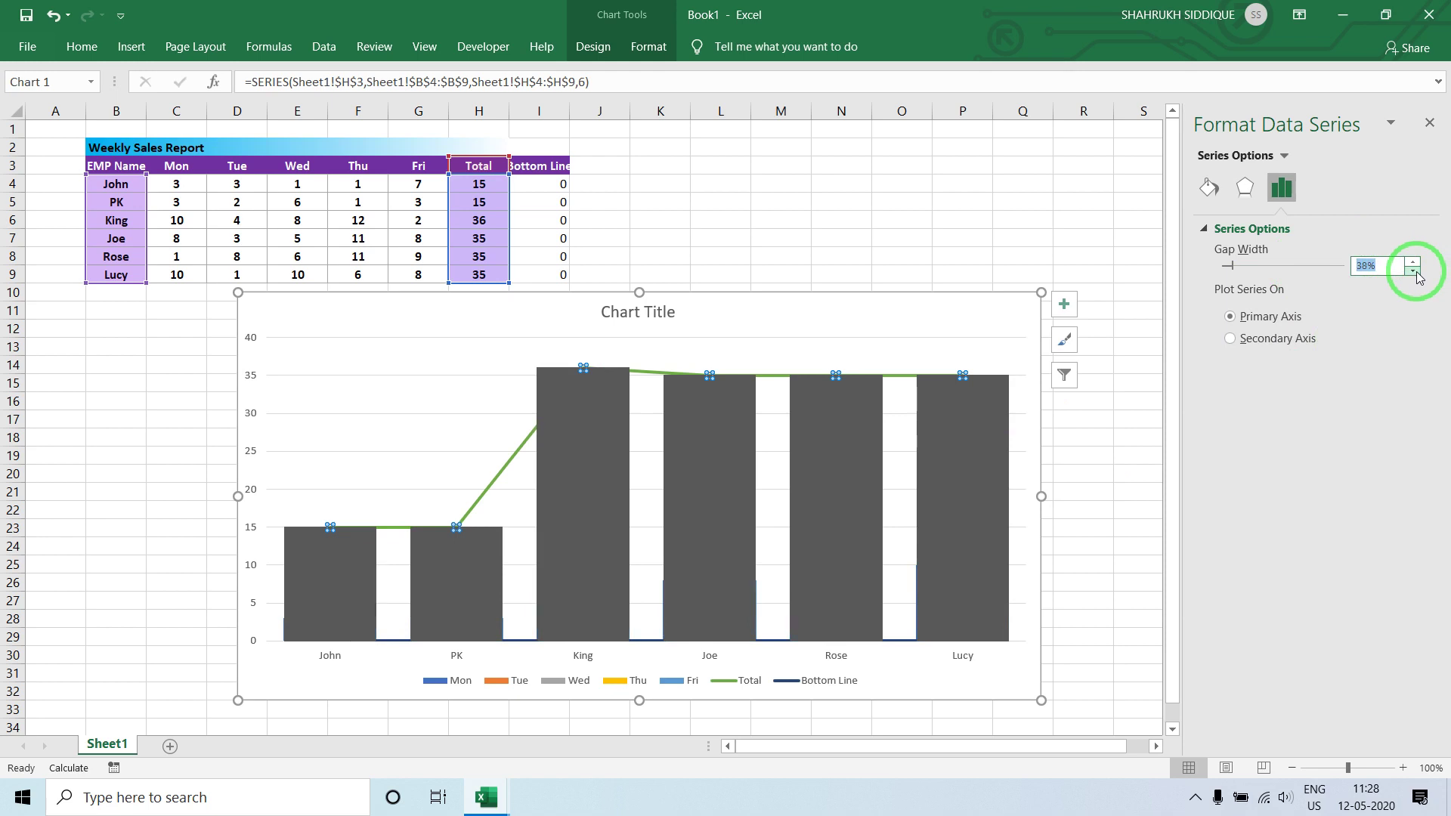
click(1418, 274)
click(1418, 274)
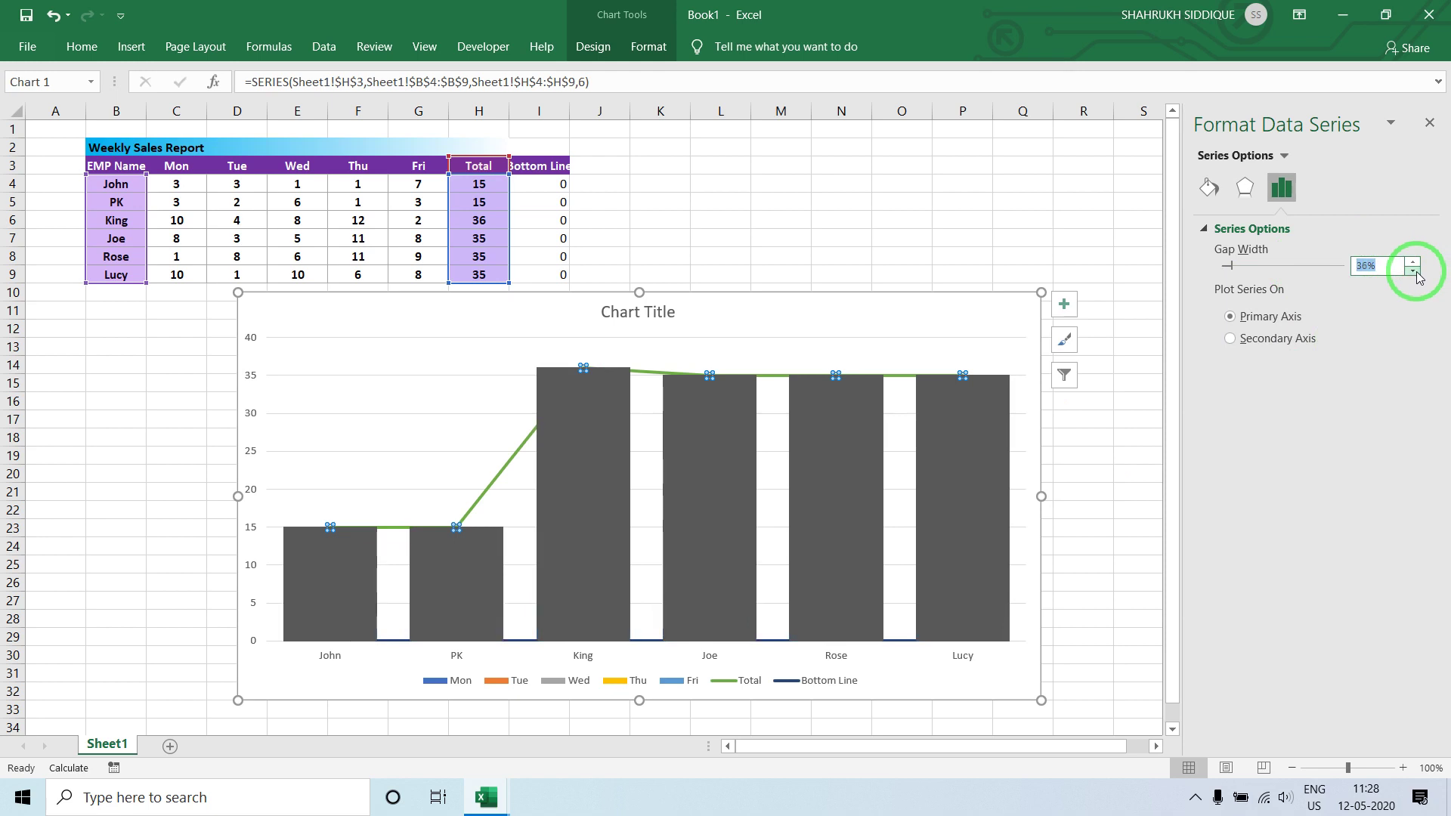
click(1418, 275)
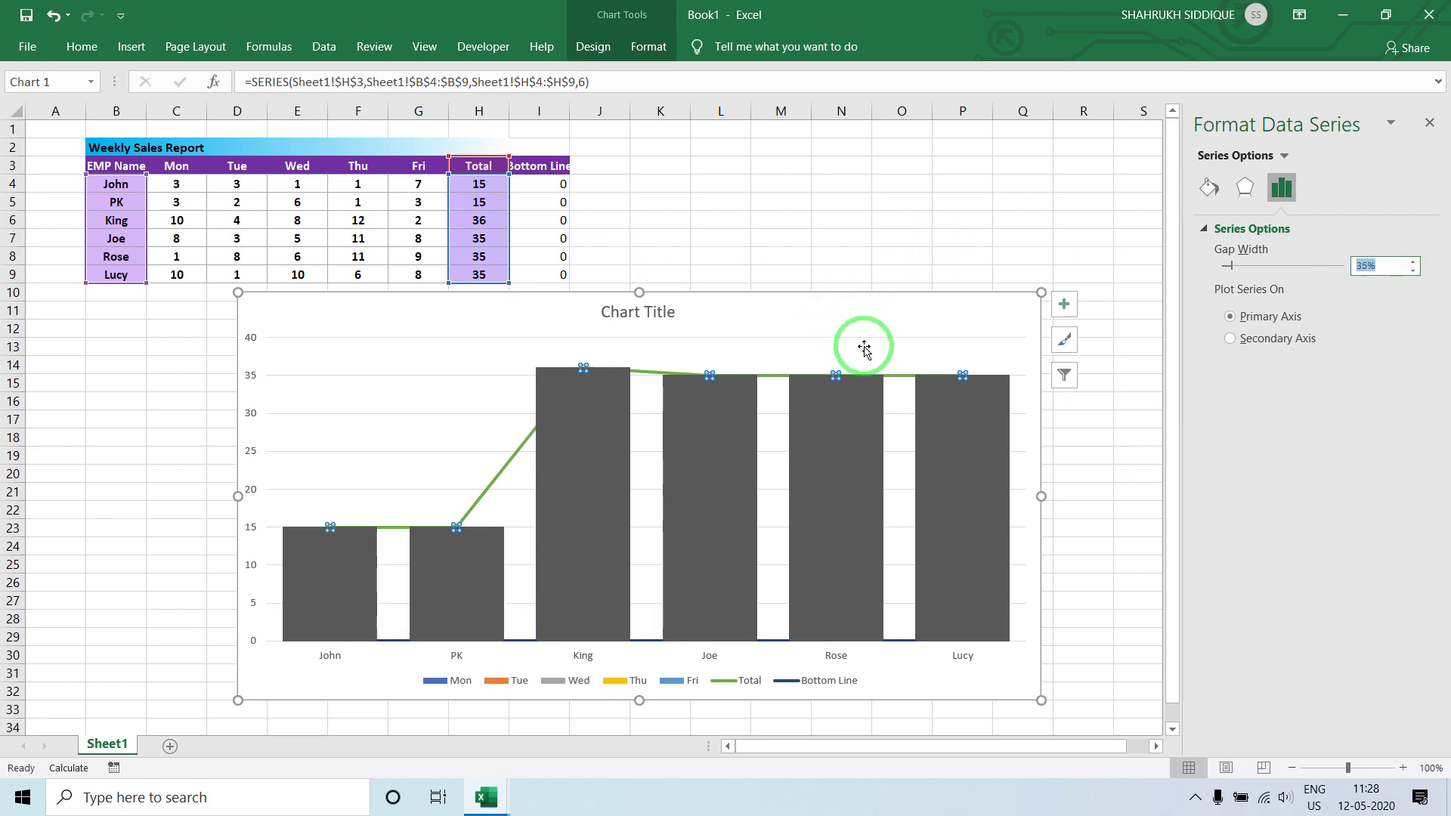
- Set the green Total series line to No line
click(1209, 187)
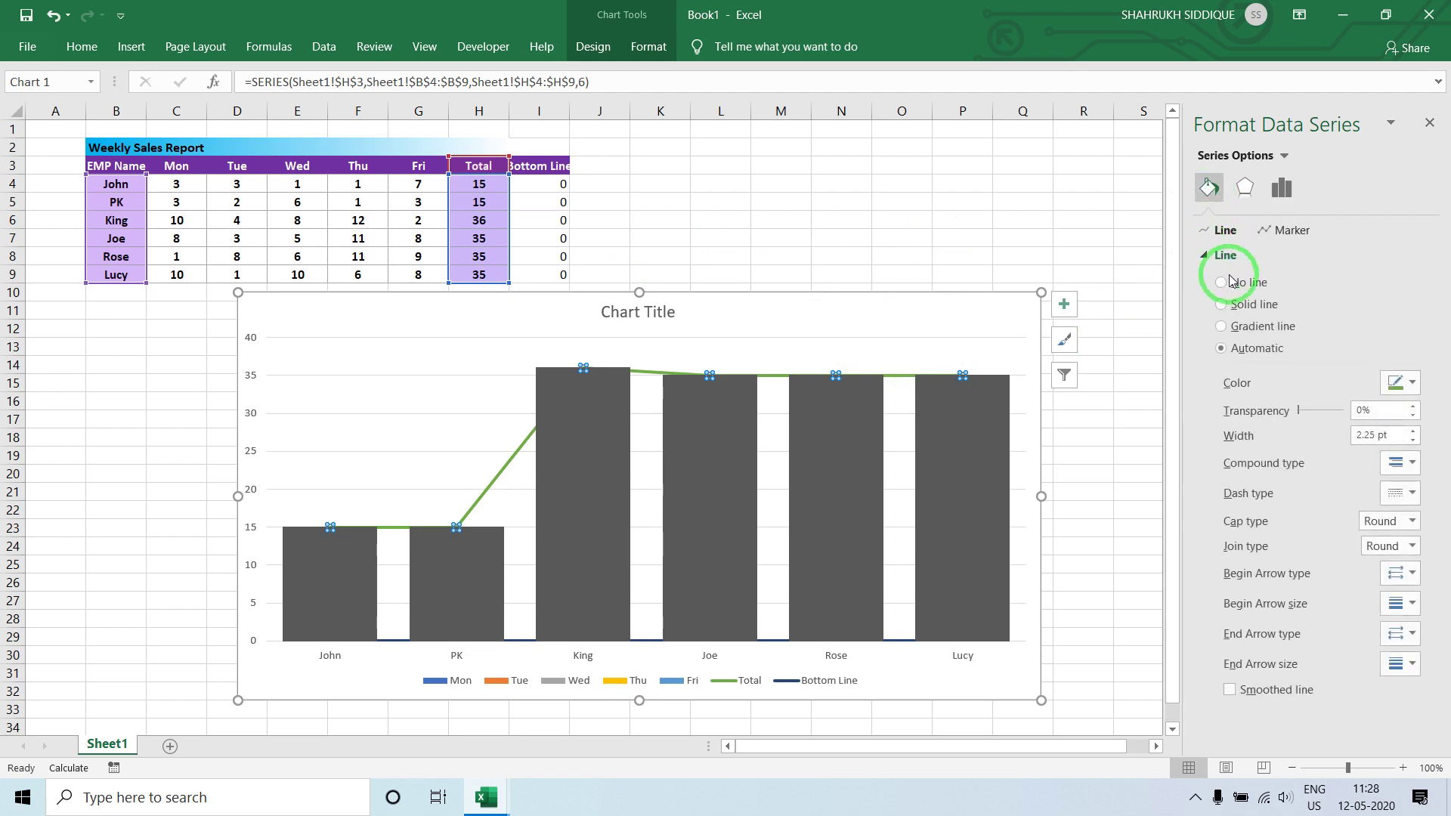
click(1228, 282)
click(901, 198)
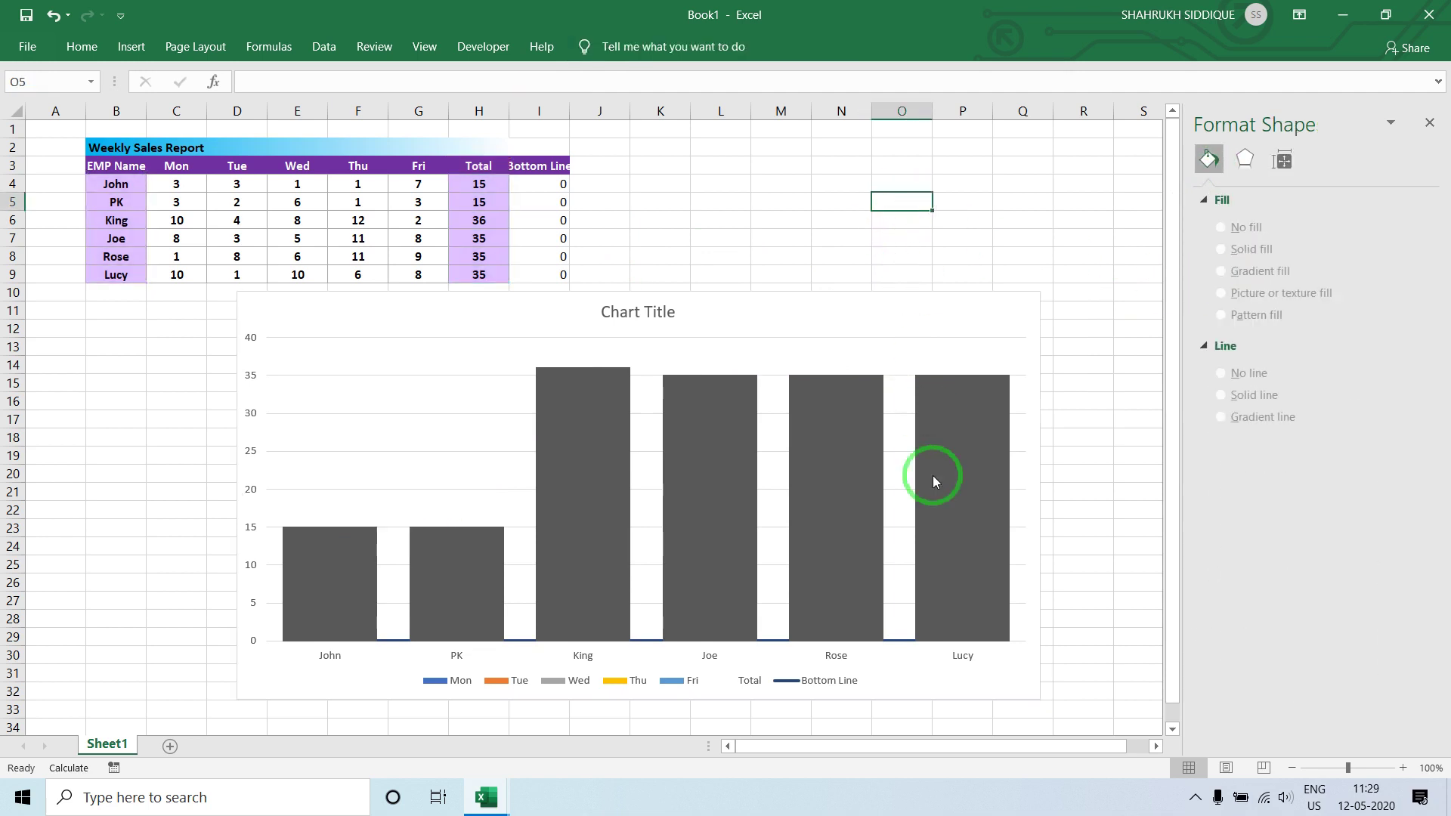
- Set the Bottom Line series line to No line
click(906, 641)
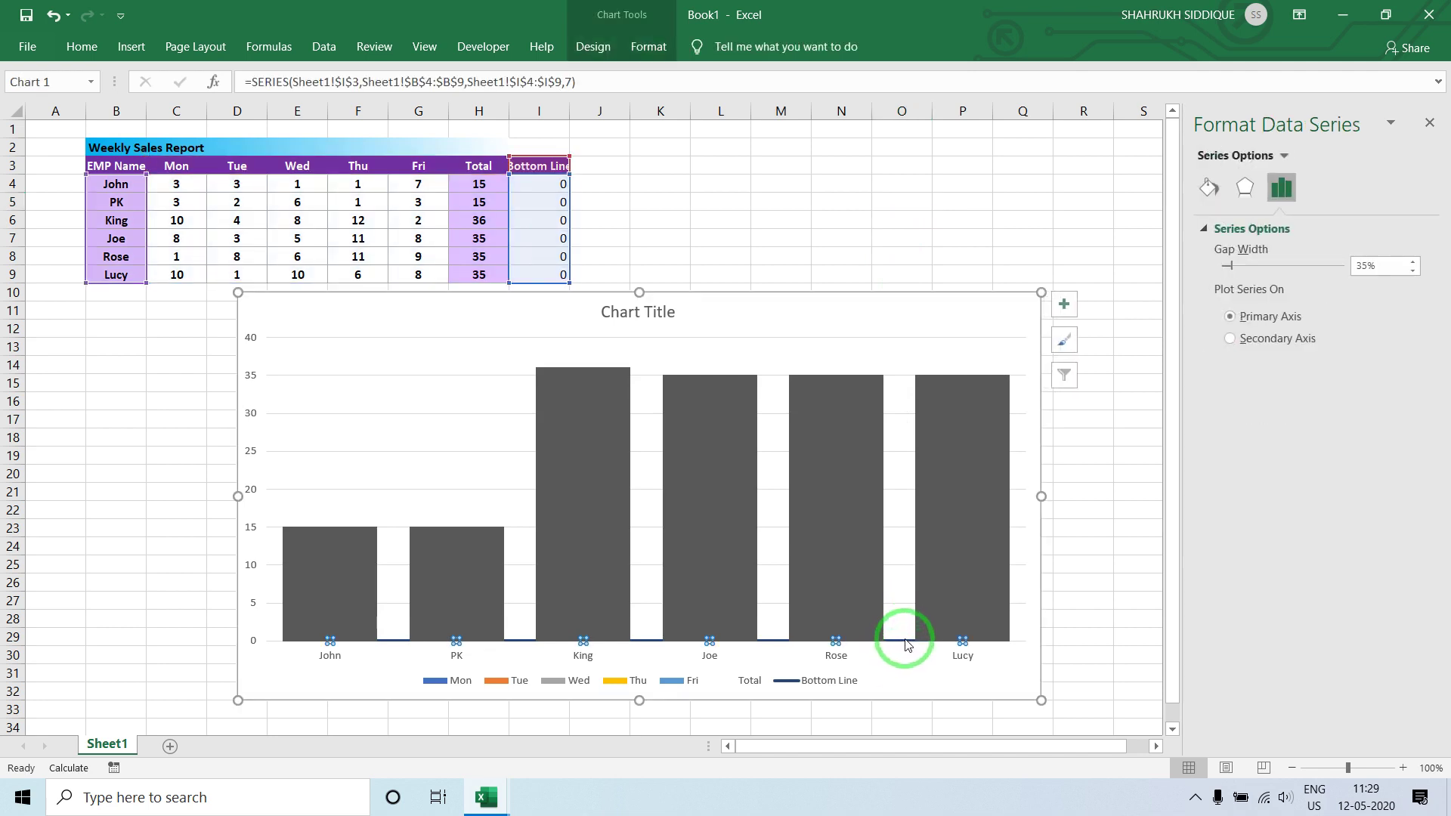
click(1209, 189)
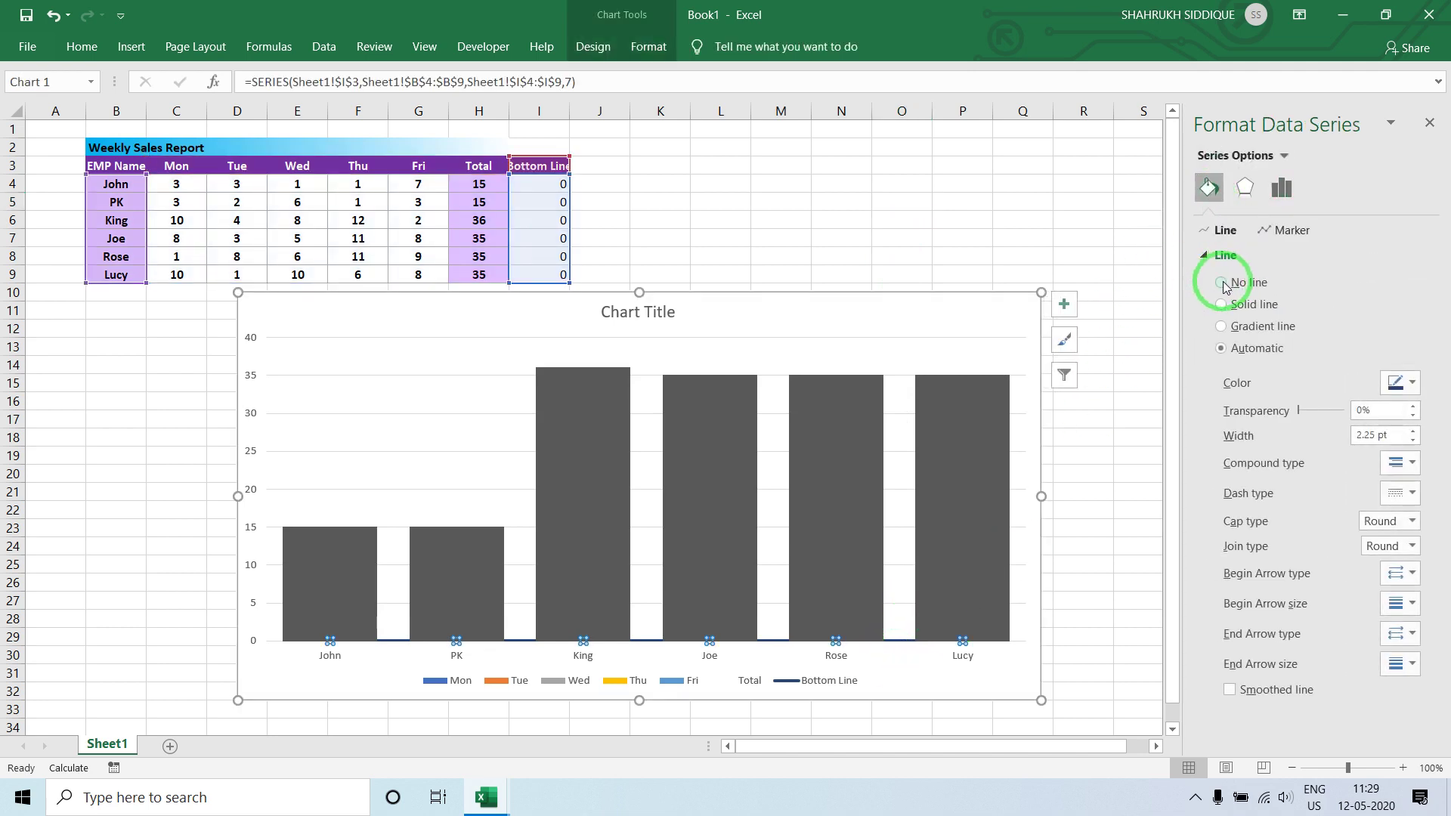
click(1221, 283)
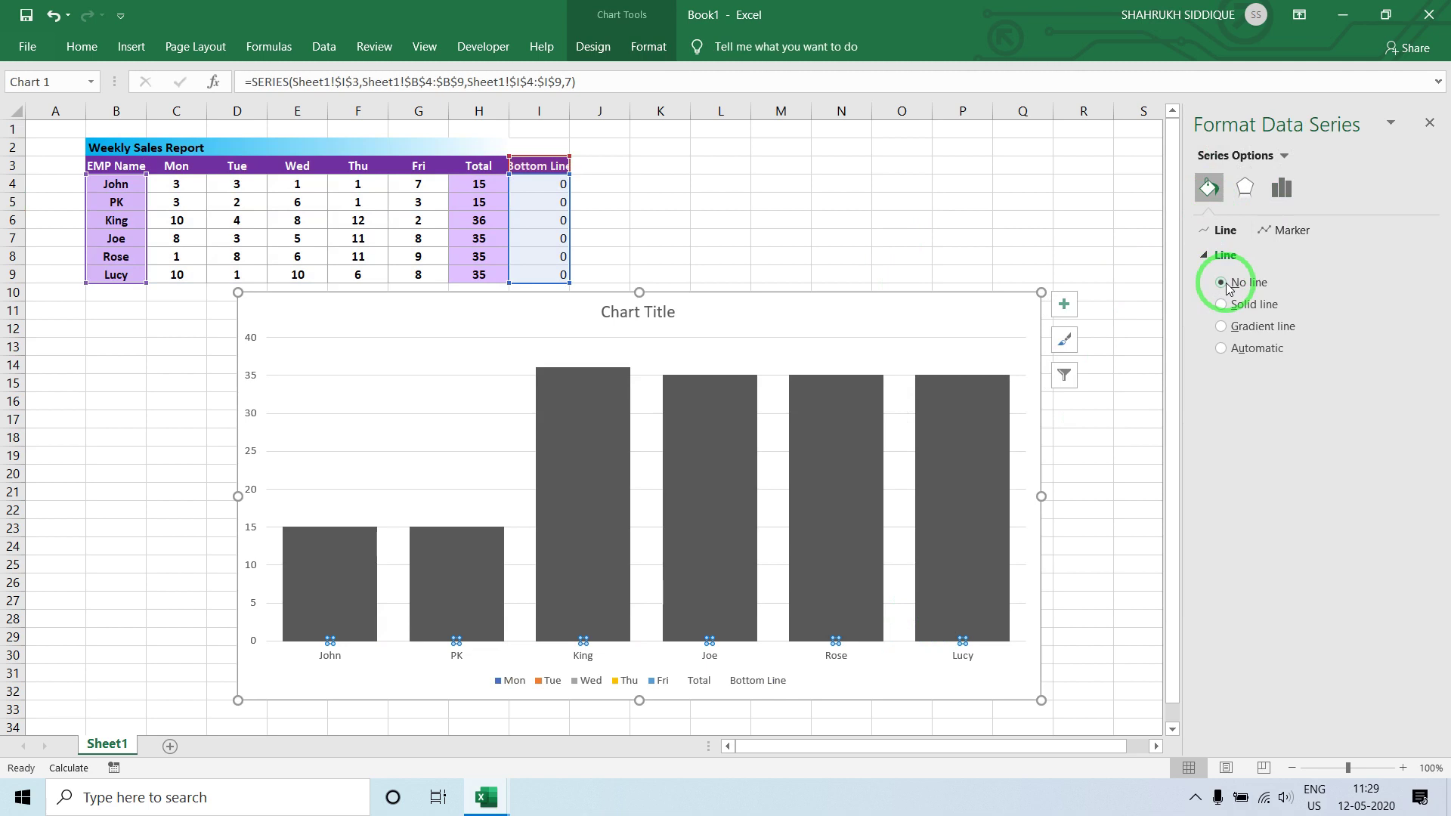
click(969, 251)
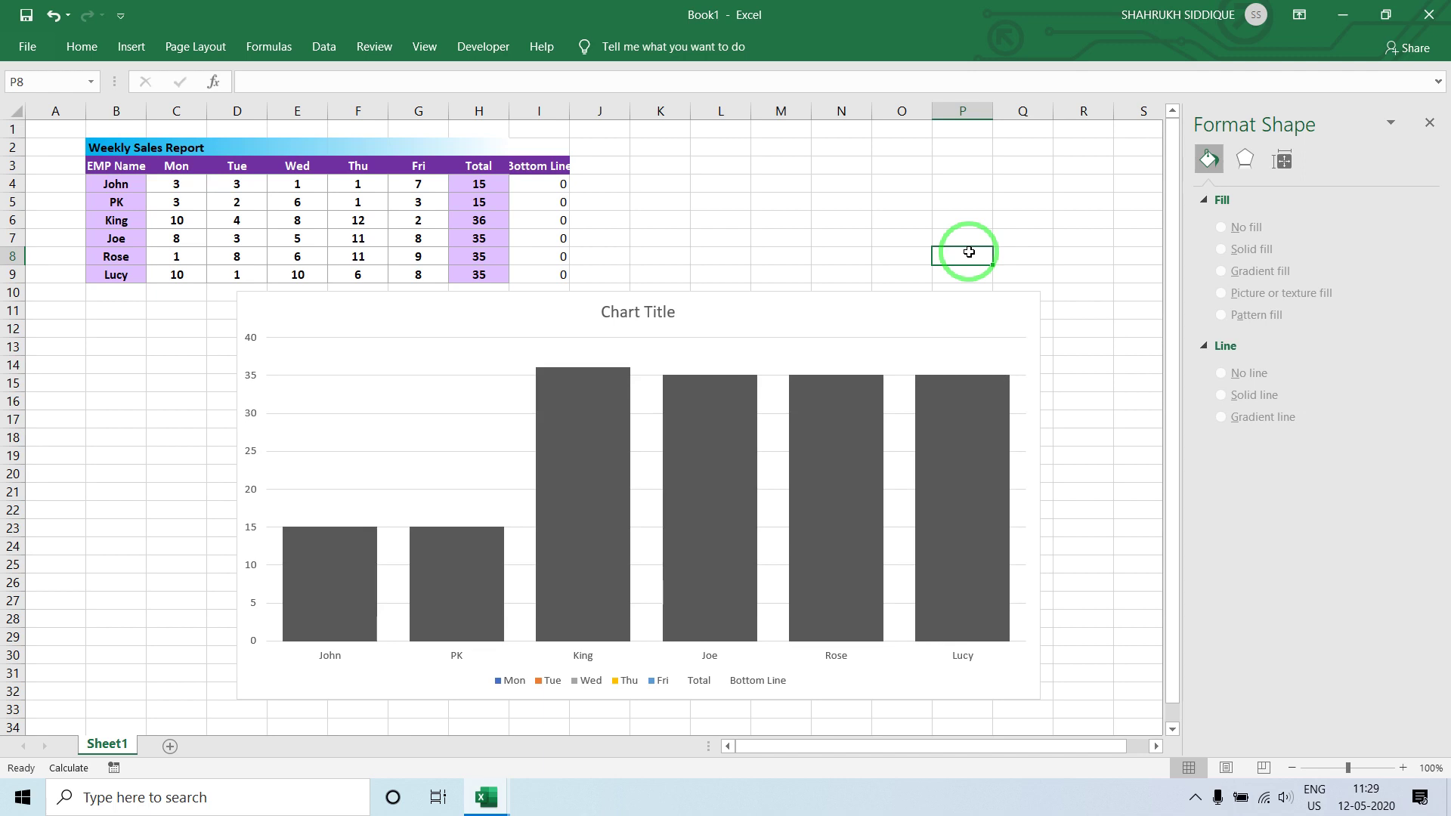
- Give the down bars a gradient fill, delete the middle stop, and make the first stop purple
click(829, 512)
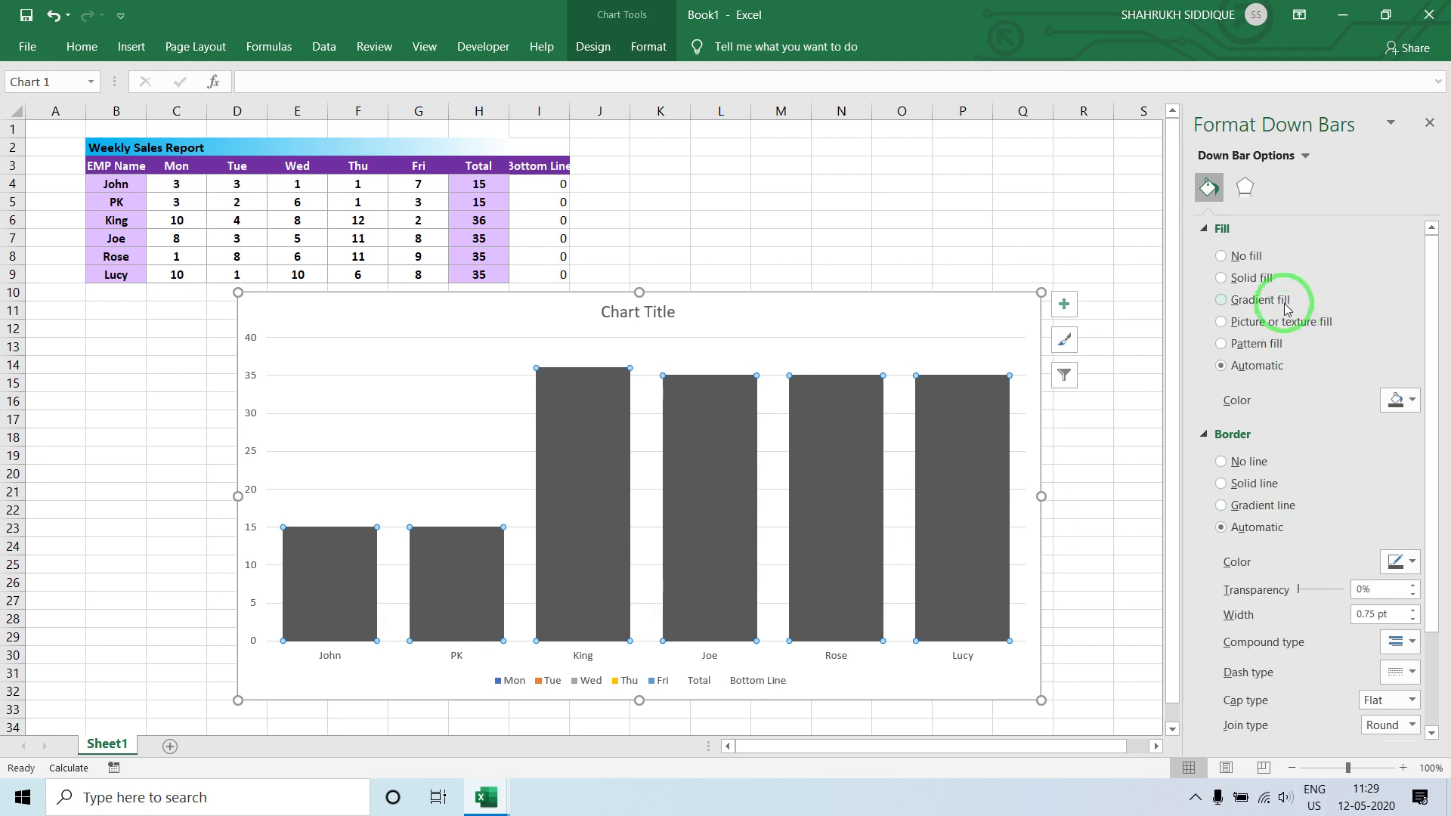
click(1222, 300)
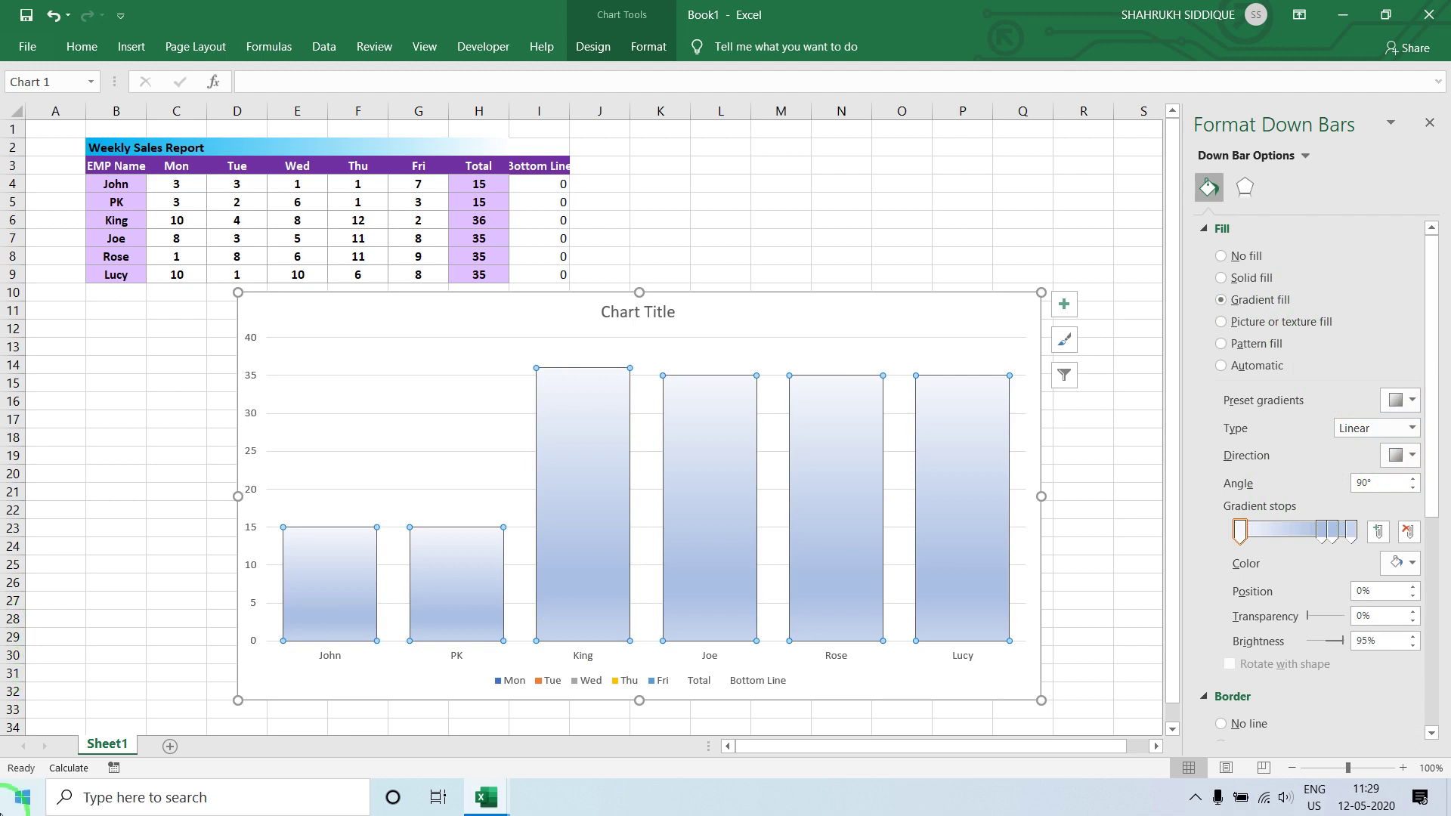
click(1333, 531)
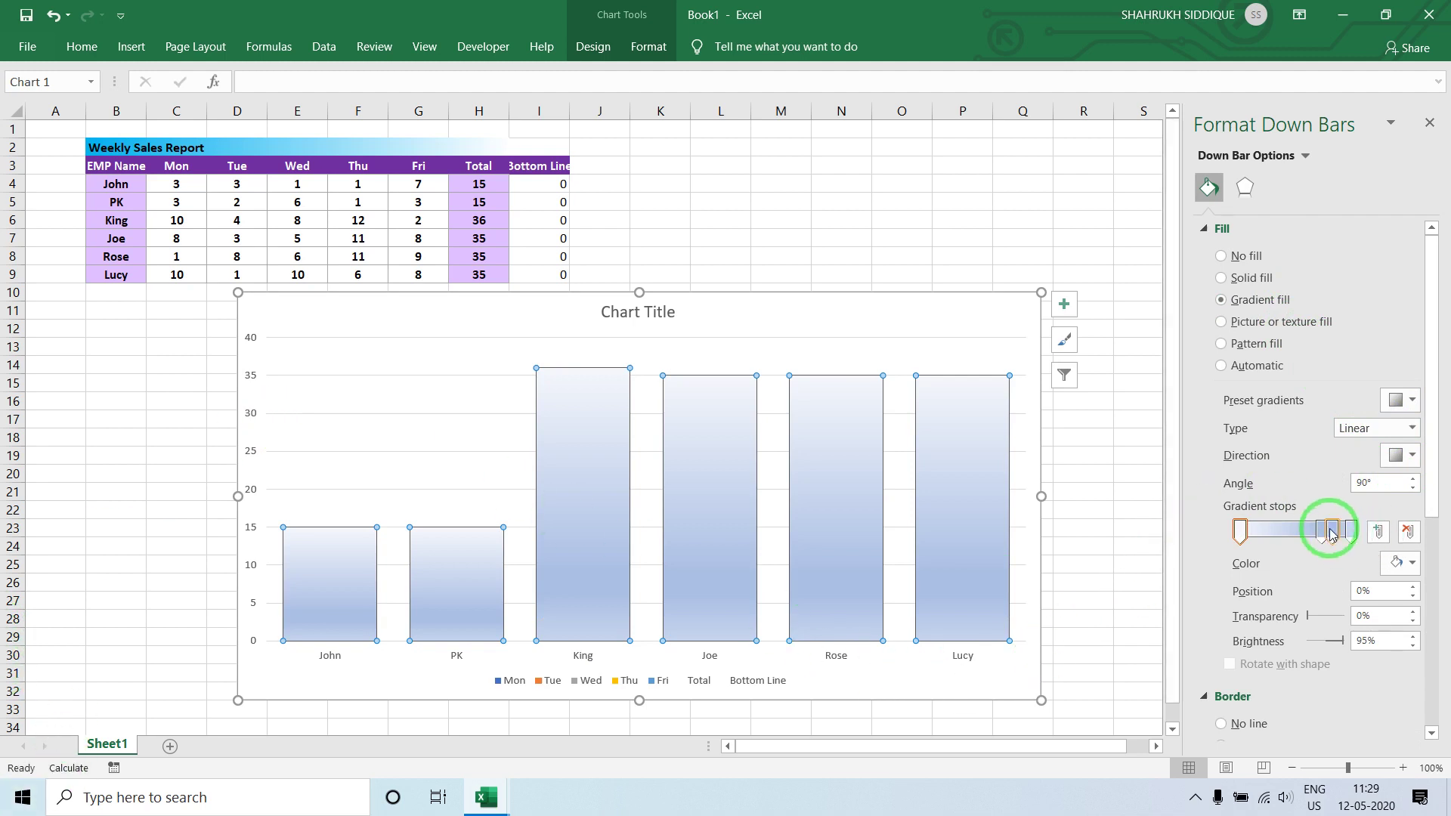
drag(1338, 528, 1314, 476)
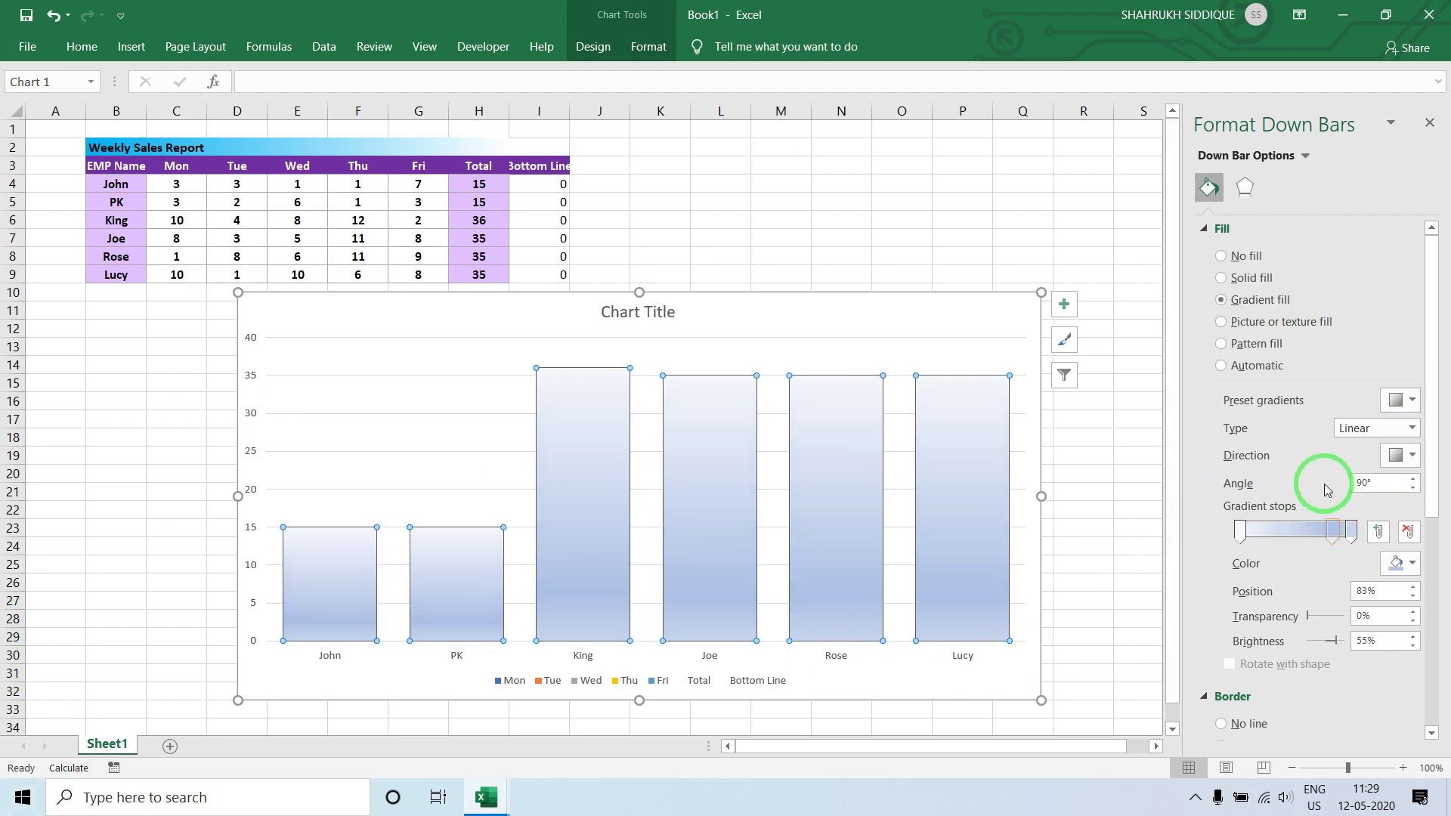
click(1403, 563)
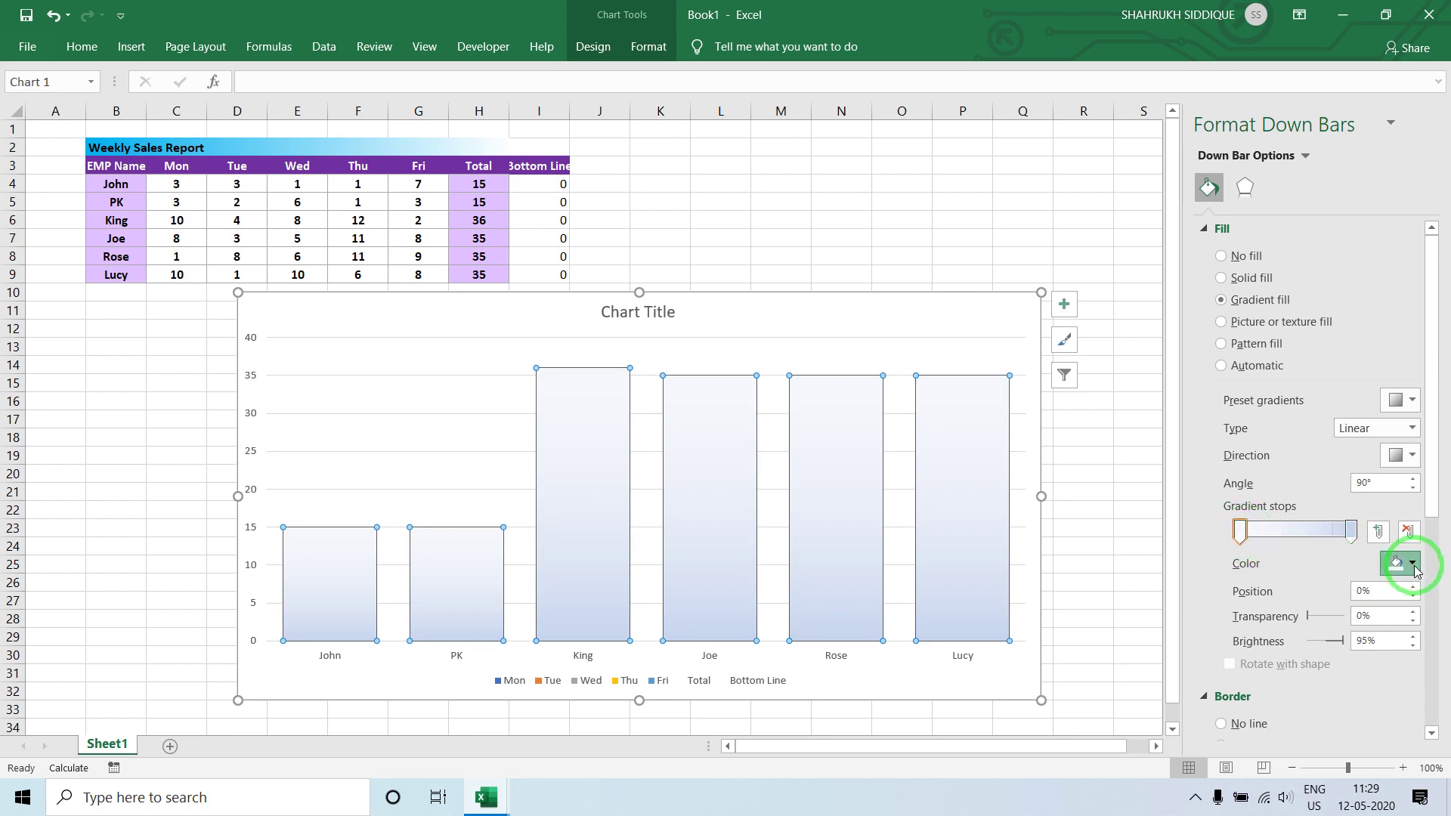
click(1439, 712)
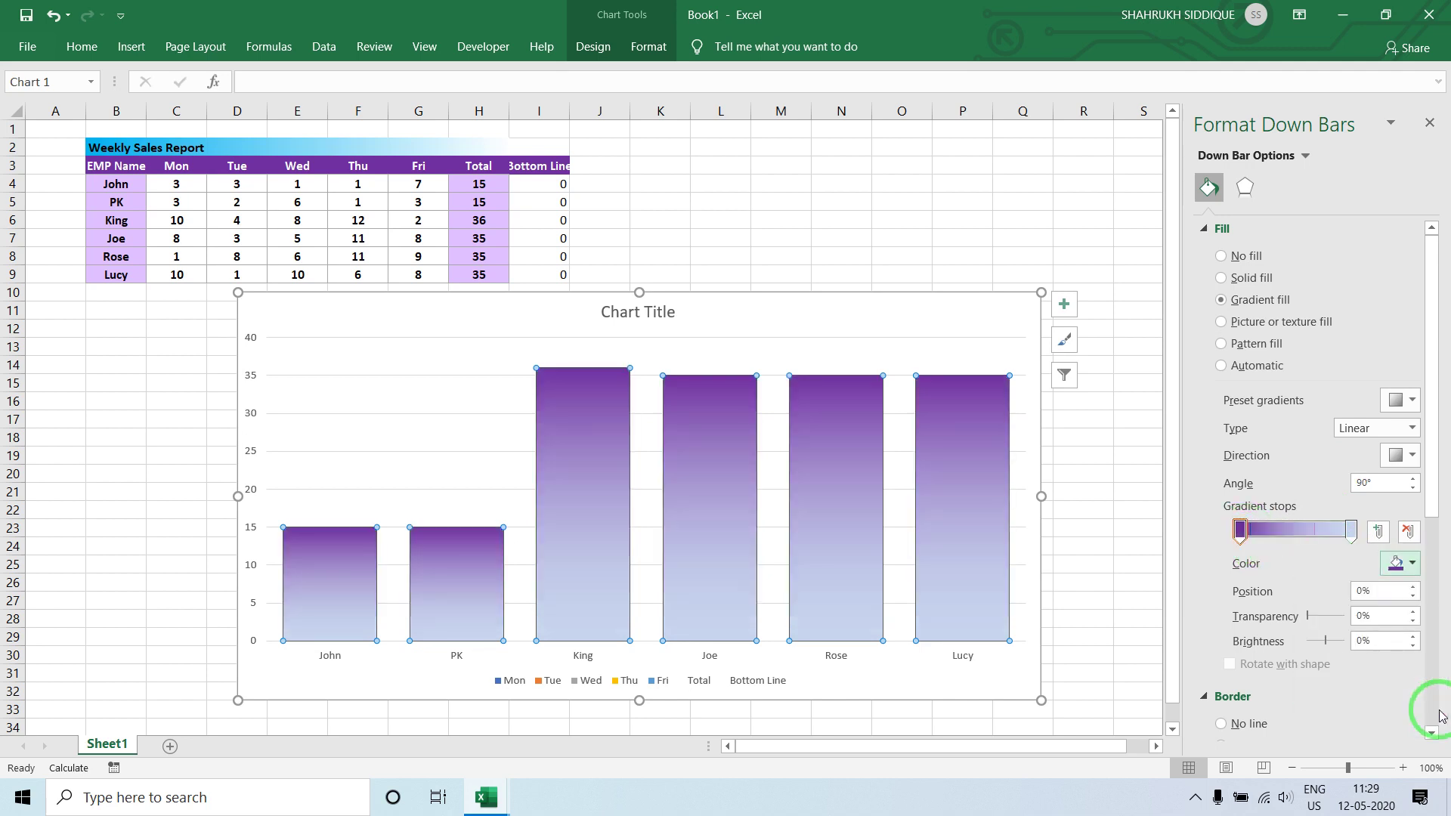
- Make the last gradient stop white at 100% transparency
click(1397, 567)
click(1397, 567)
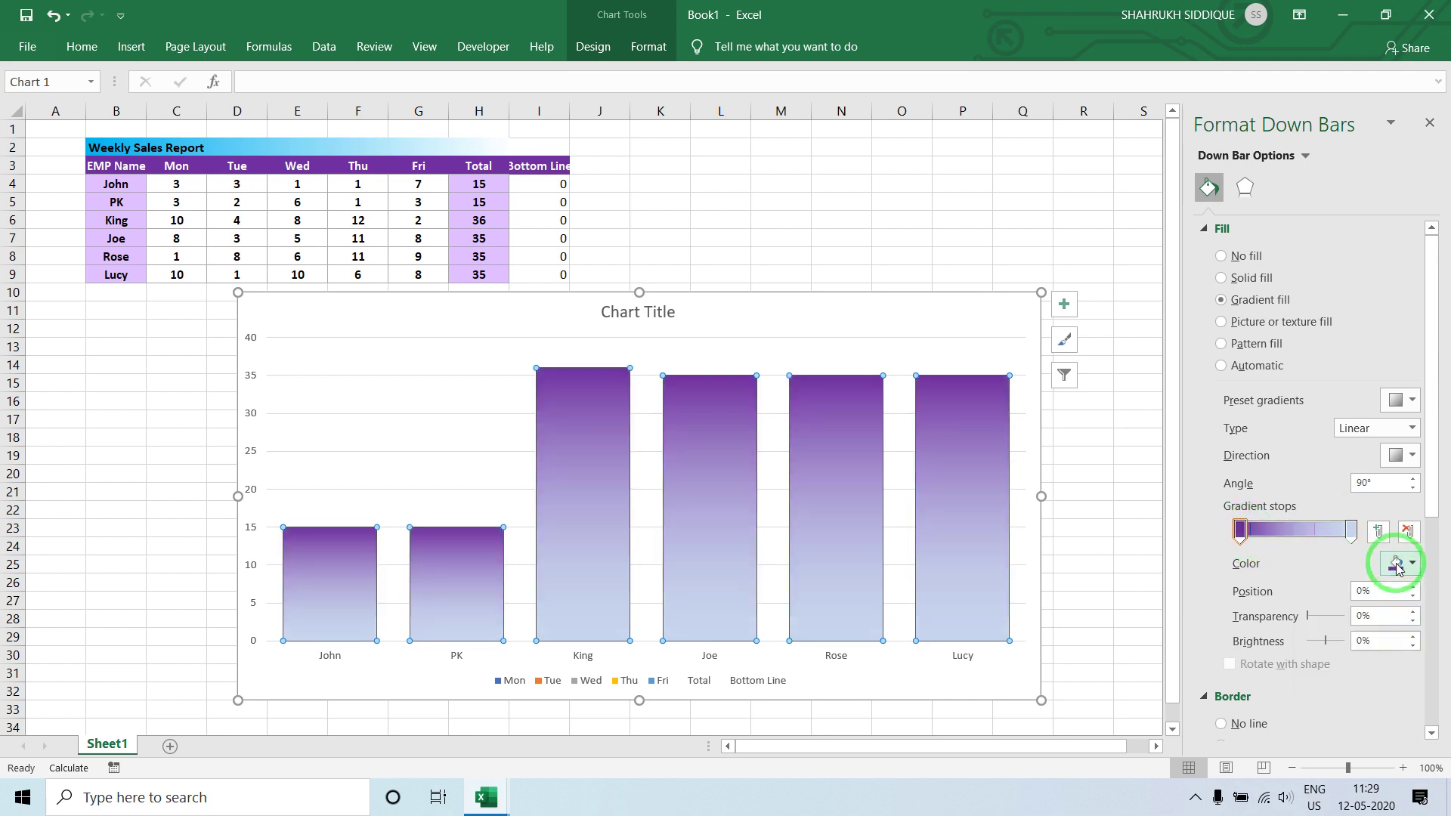
click(1352, 532)
click(1398, 563)
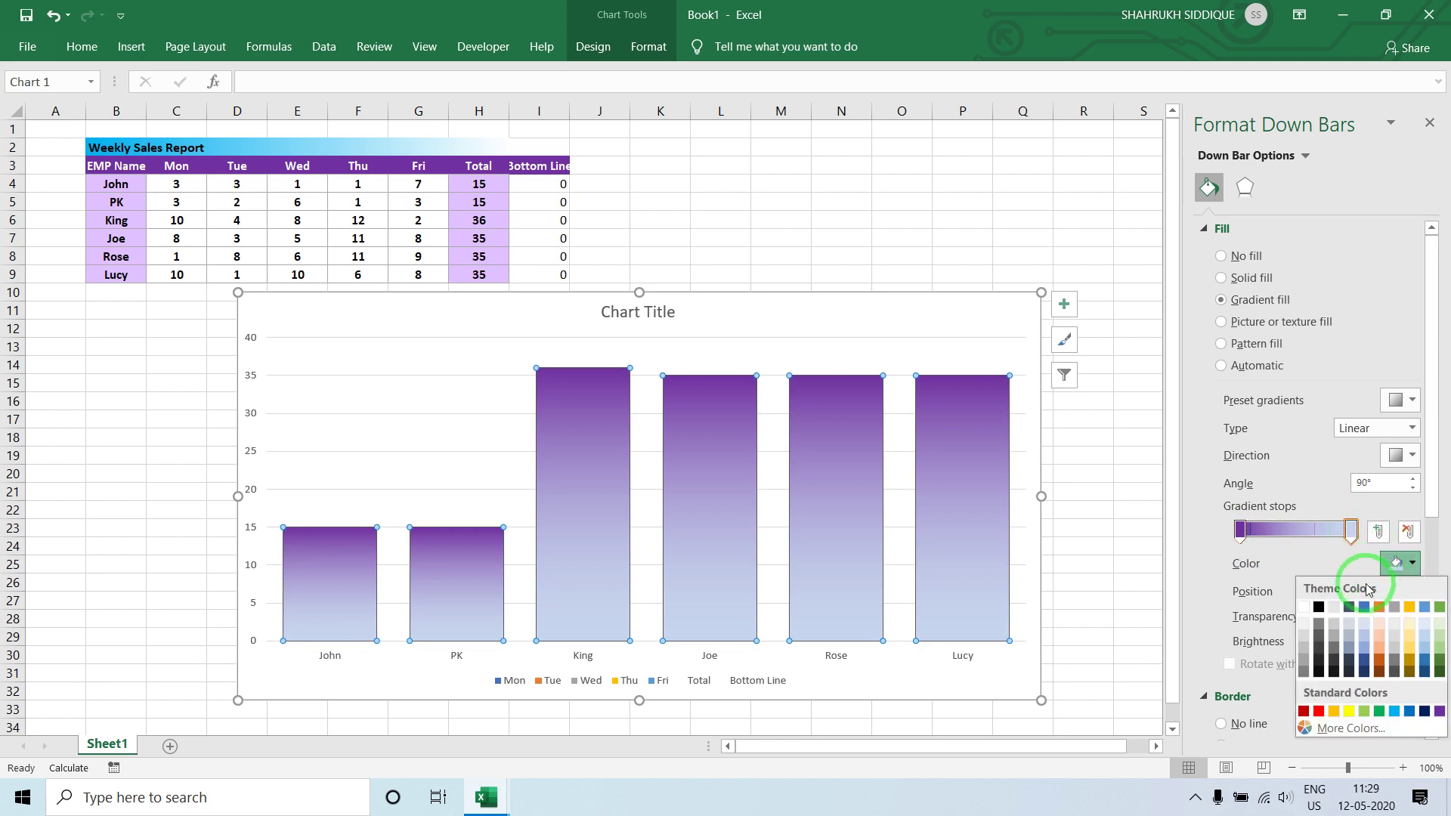
click(1310, 606)
click(1295, 605)
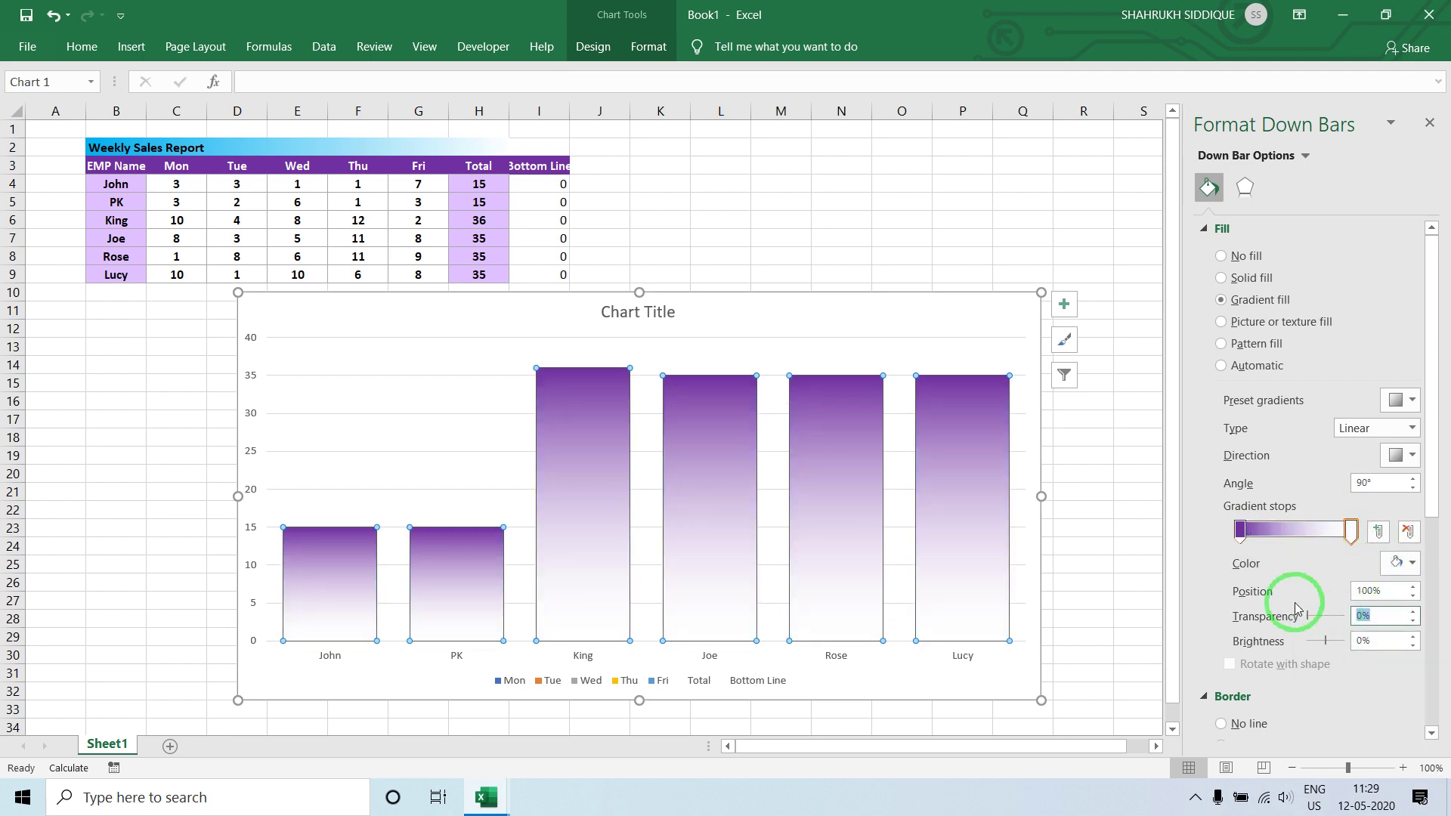
text(0)
key(Return)
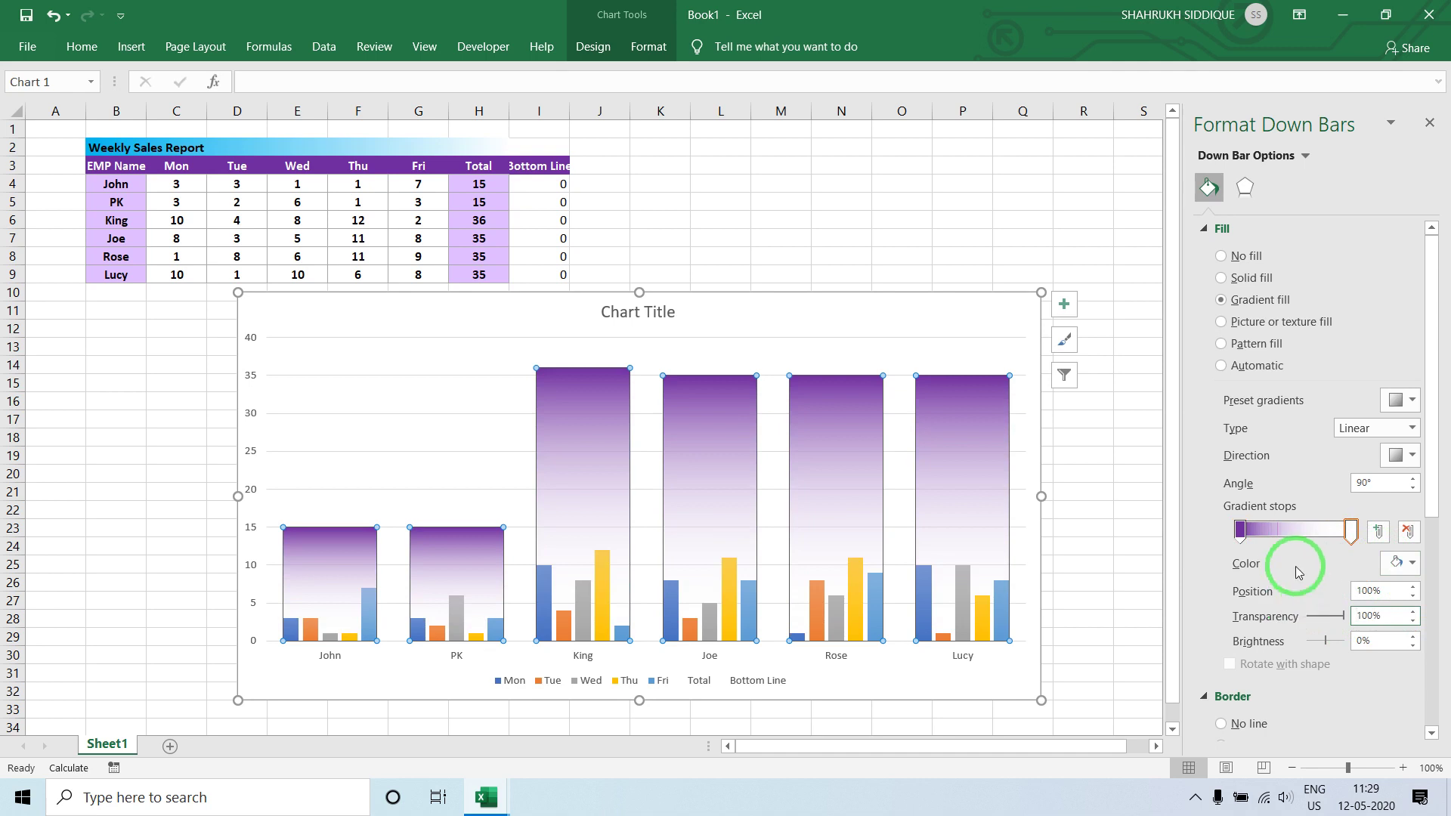
click(860, 198)
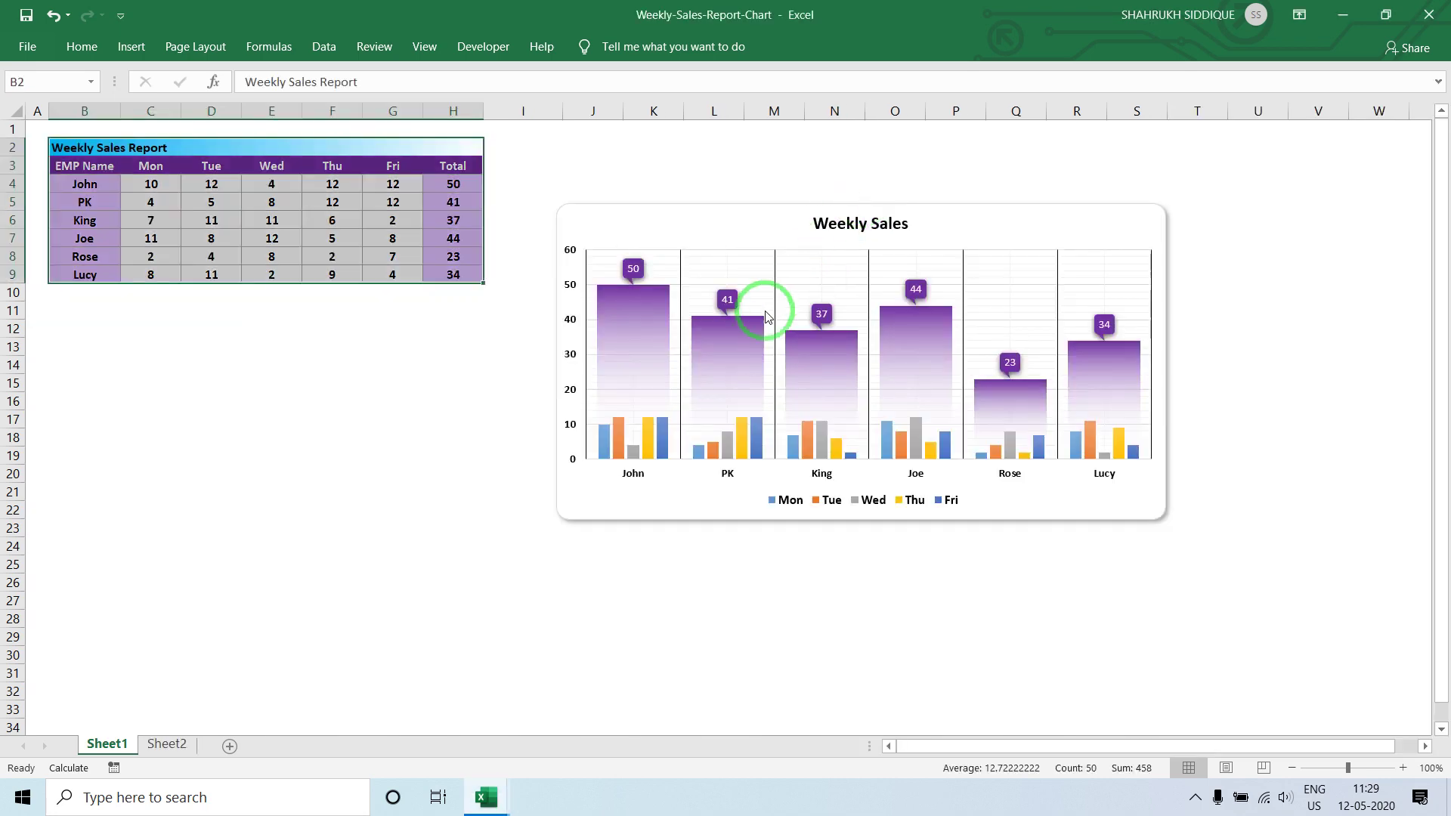
- In Book1, set the purple gradient down bars' border to No line
key(alt+Tab)
click(842, 393)
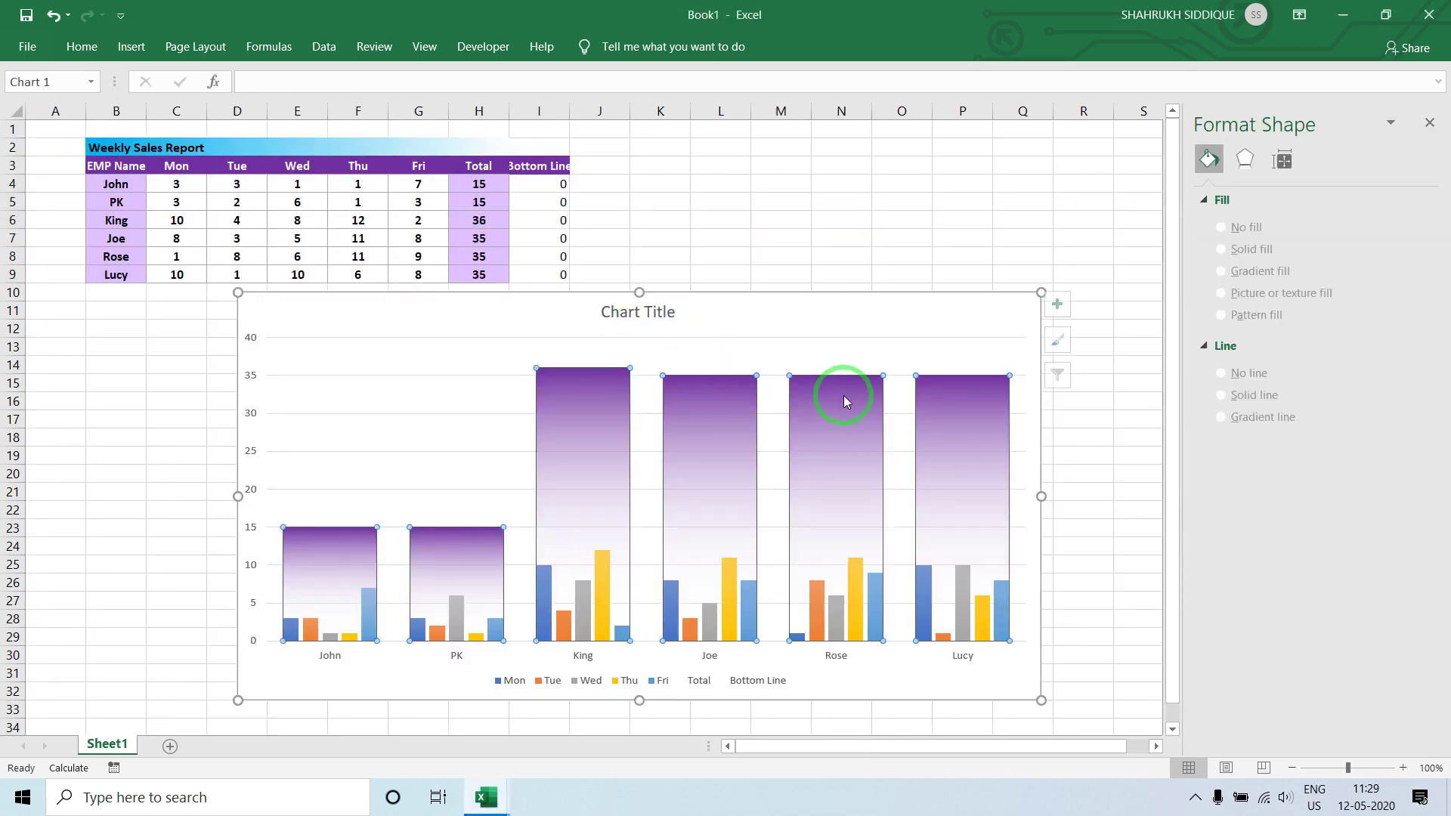
click(876, 387)
scroll(1280, 453, down, 2)
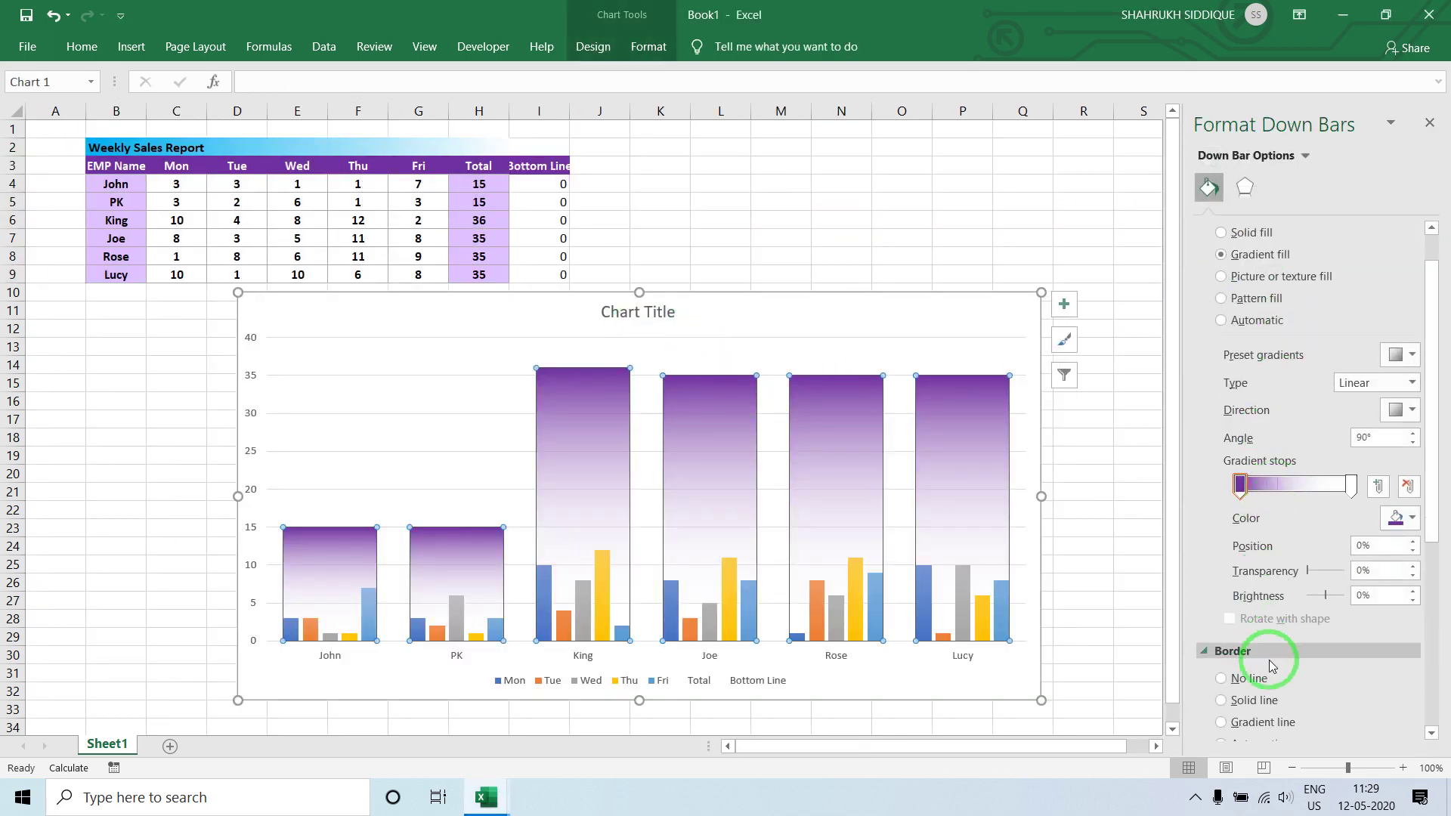
click(1261, 688)
click(977, 234)
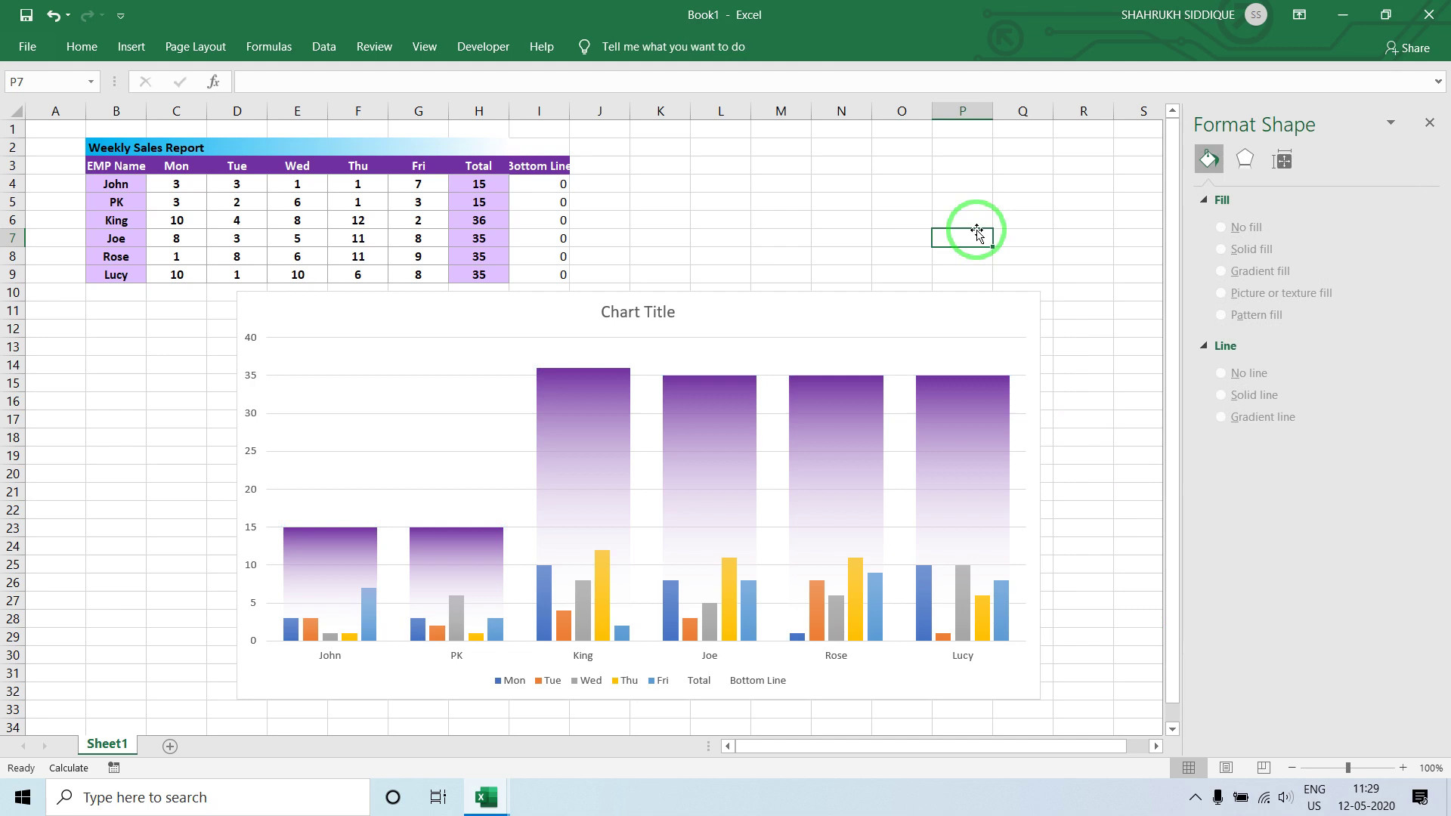
- Uncheck Gridlines and Headings so the sheet shows no grid or row and column labels
click(422, 43)
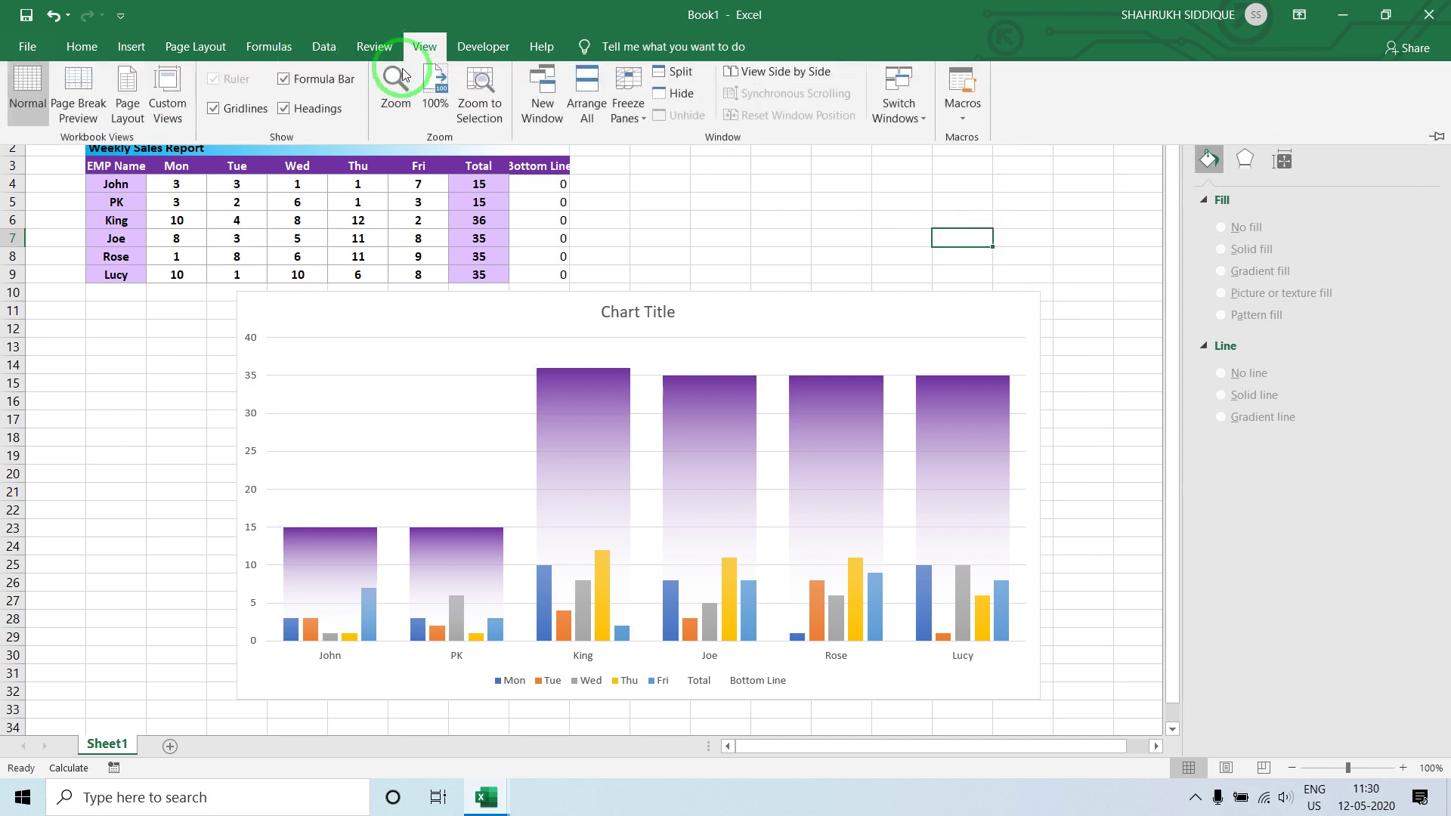
click(242, 121)
click(300, 128)
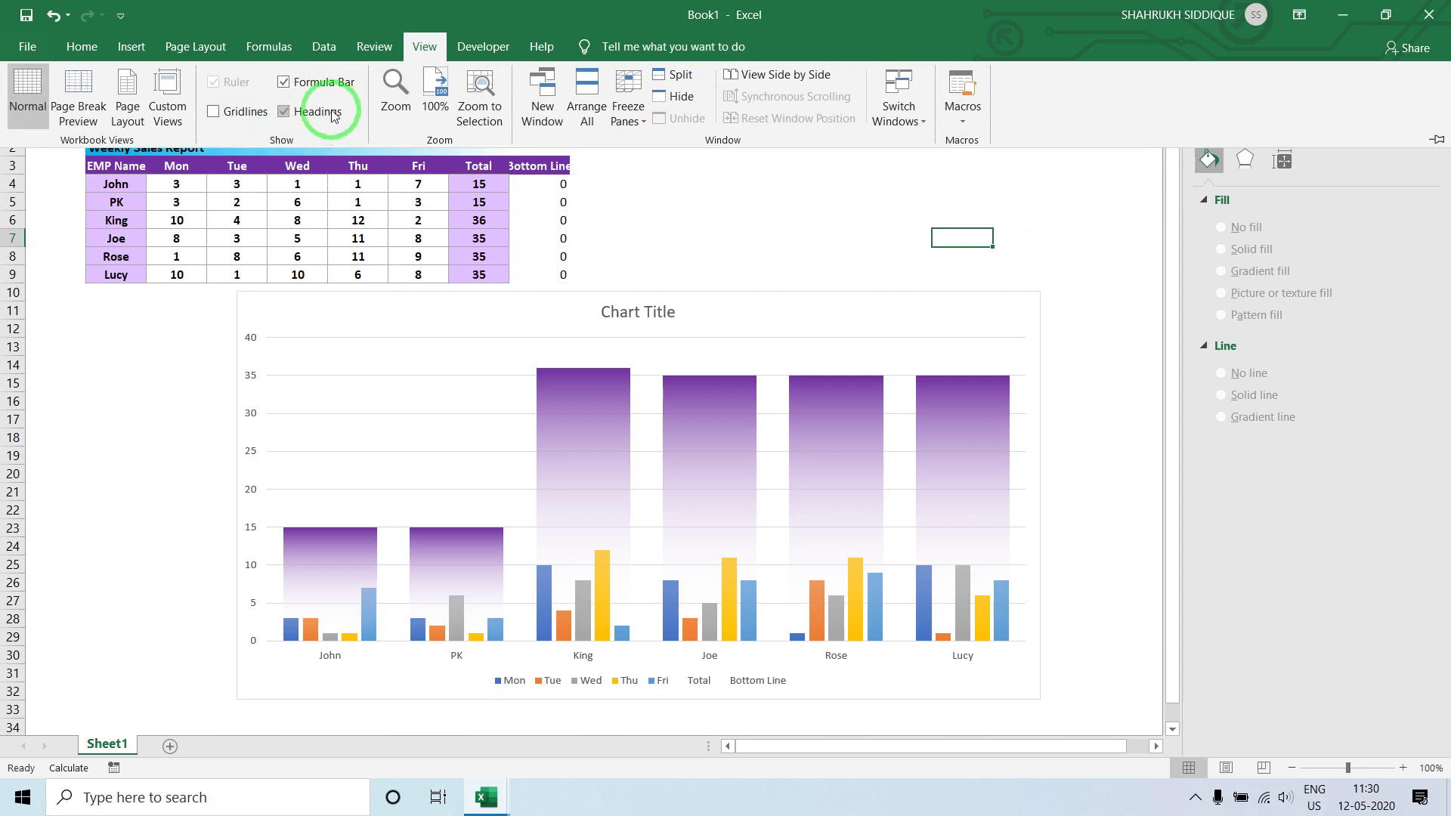
click(696, 194)
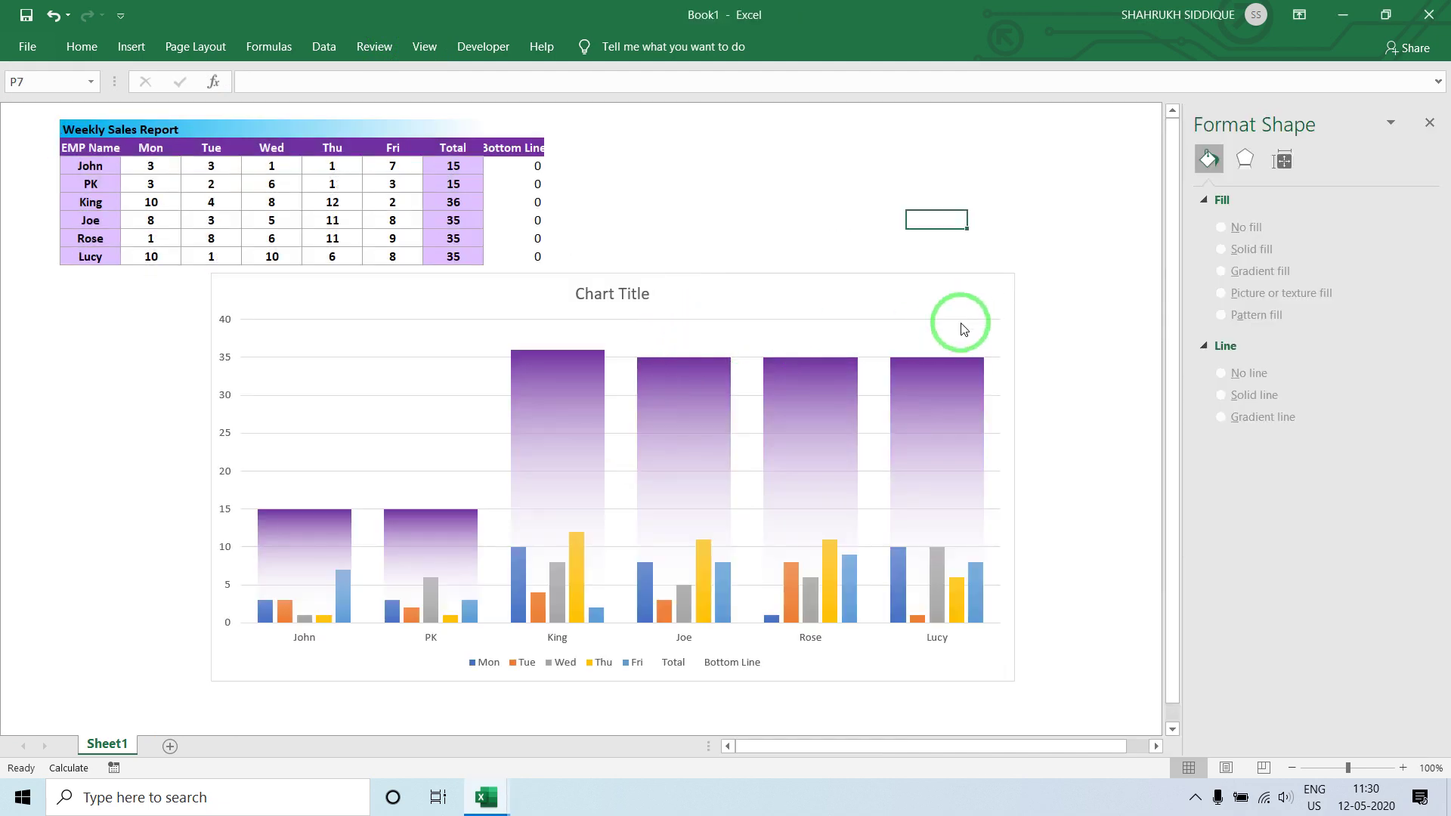
- Add primary vertical major gridlines and minor horizontal gridlines to the chart
click(961, 325)
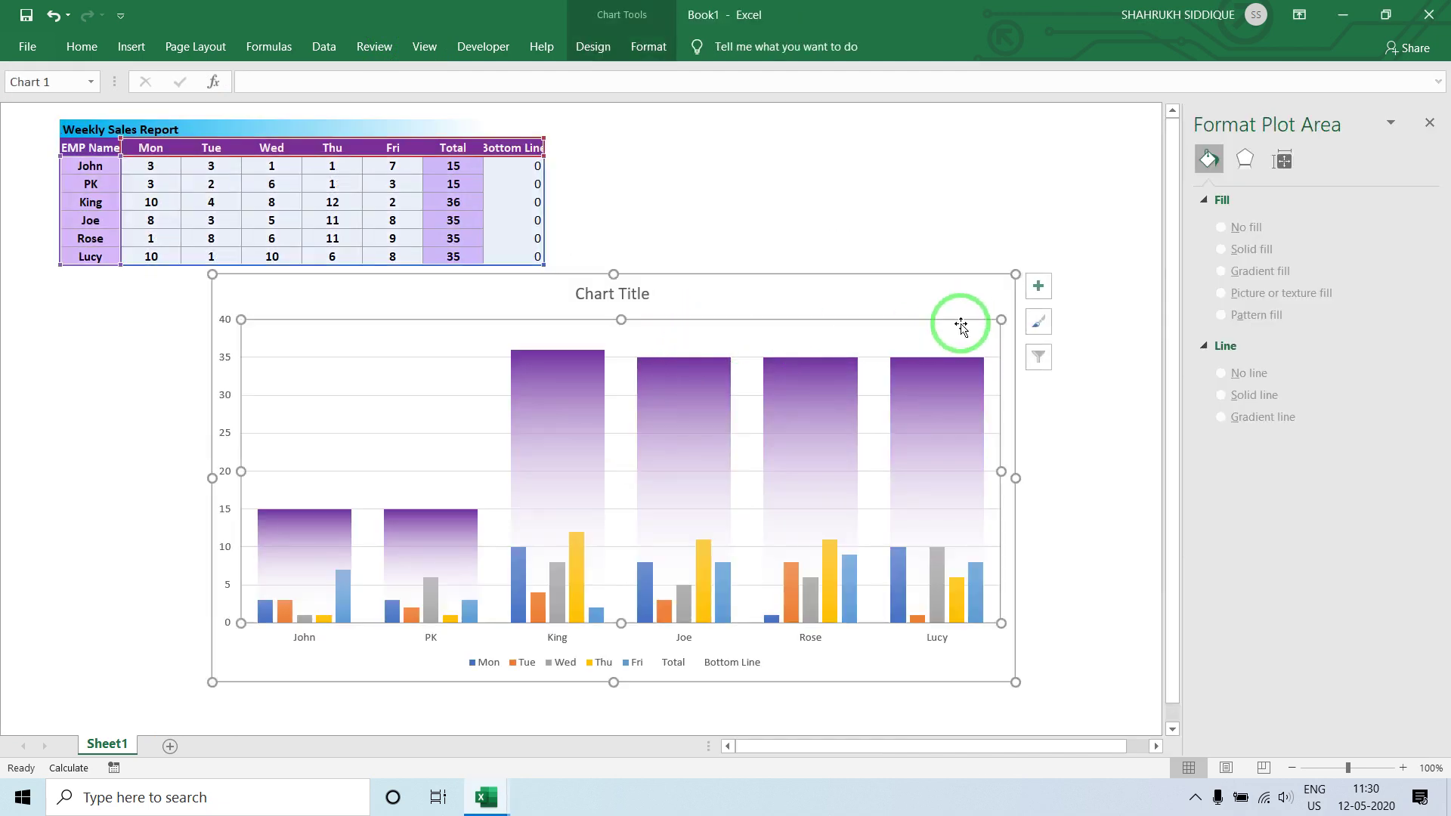
click(1037, 287)
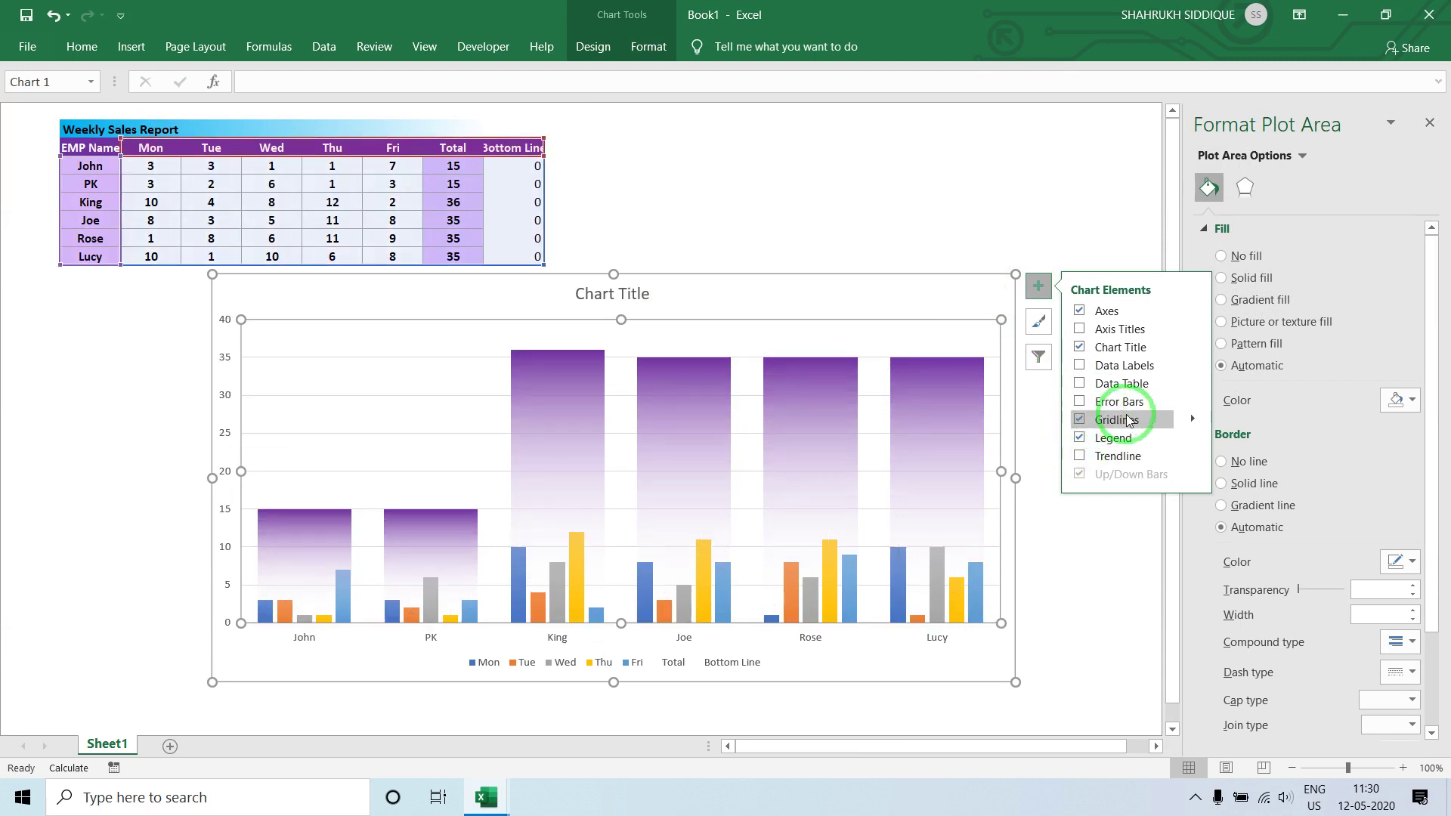
click(1192, 419)
click(1227, 443)
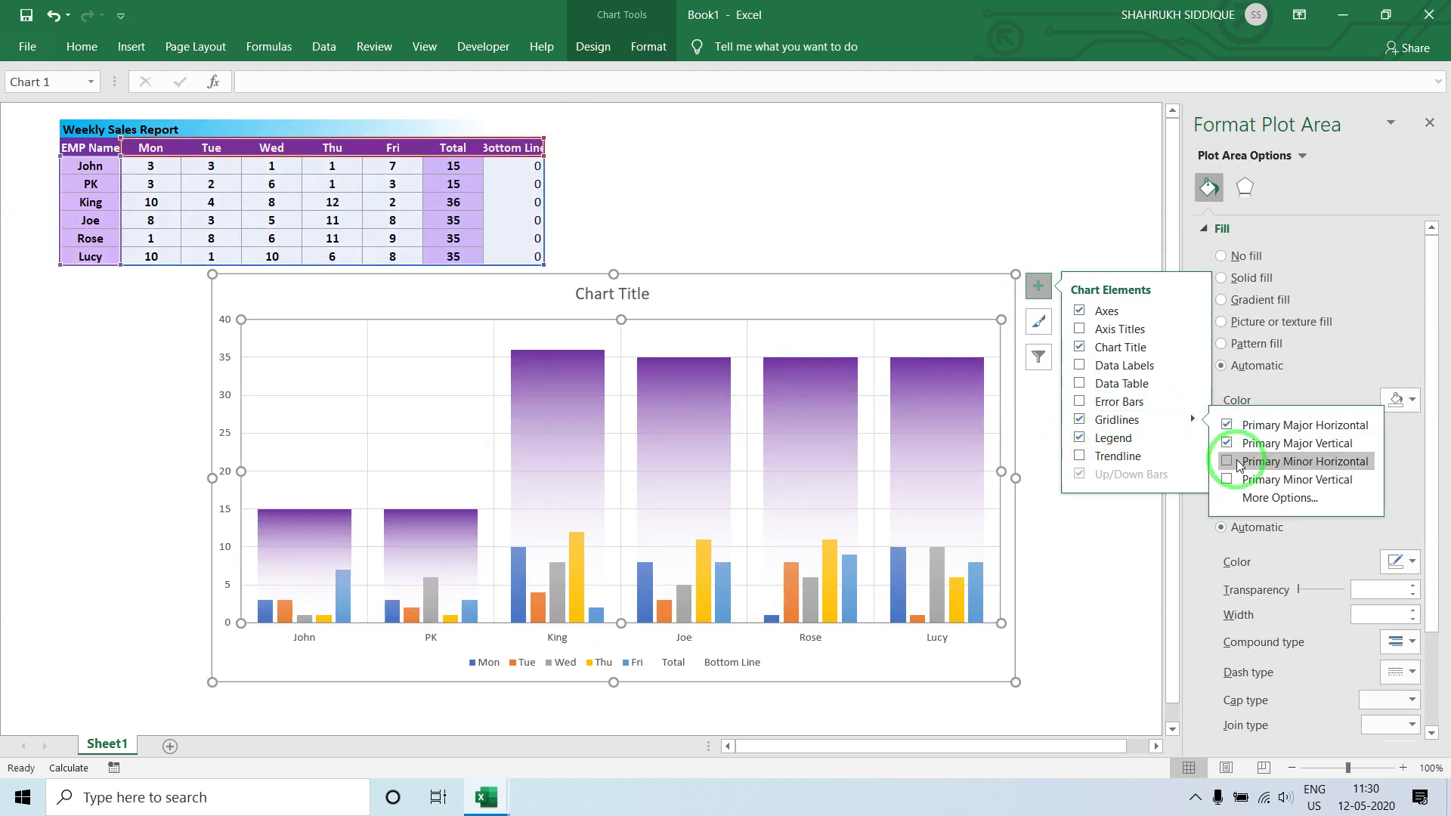
click(1227, 461)
click(867, 219)
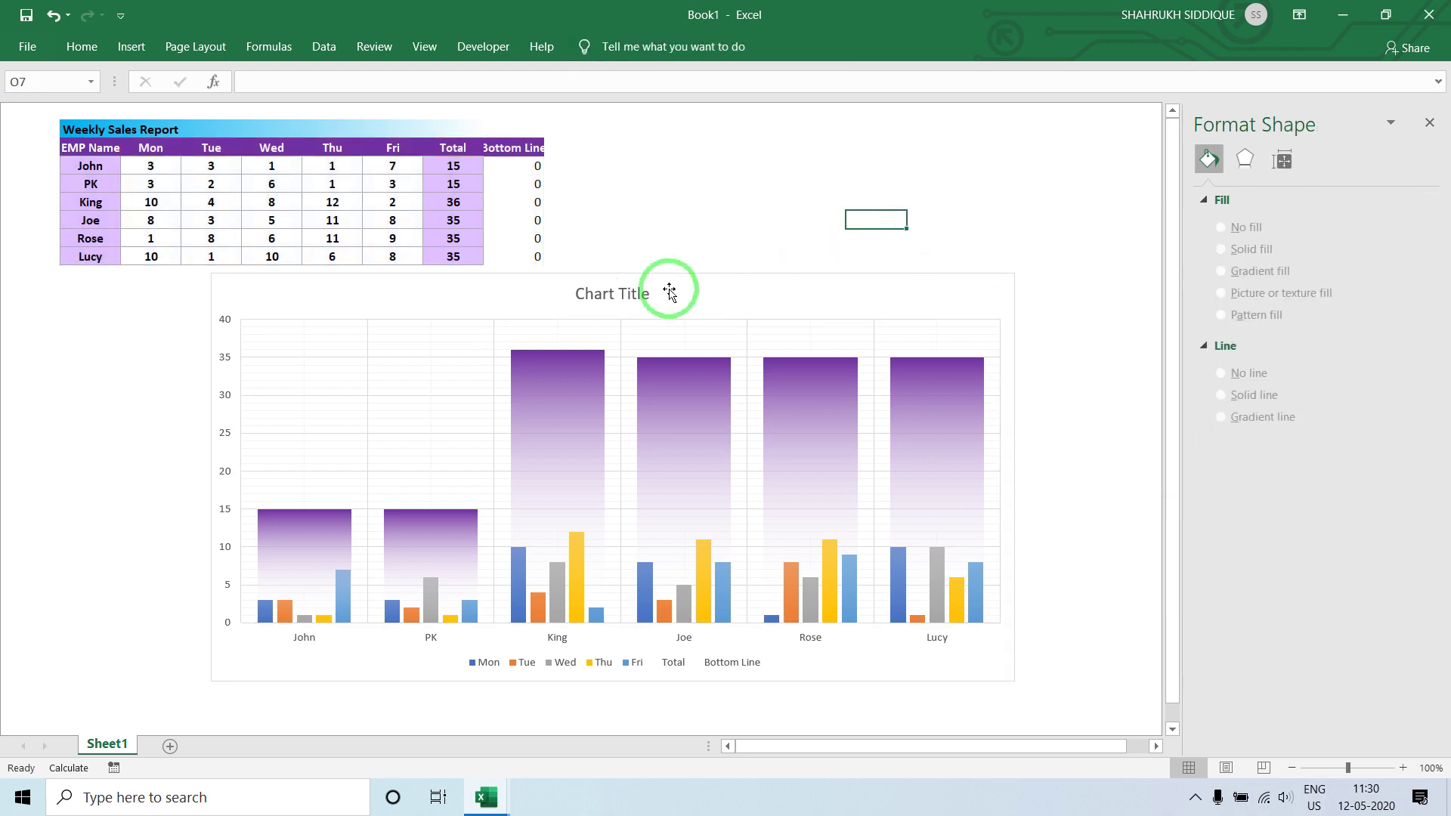
- Format the vertical major gridlines as solid black 1.25 pt lines
click(371, 336)
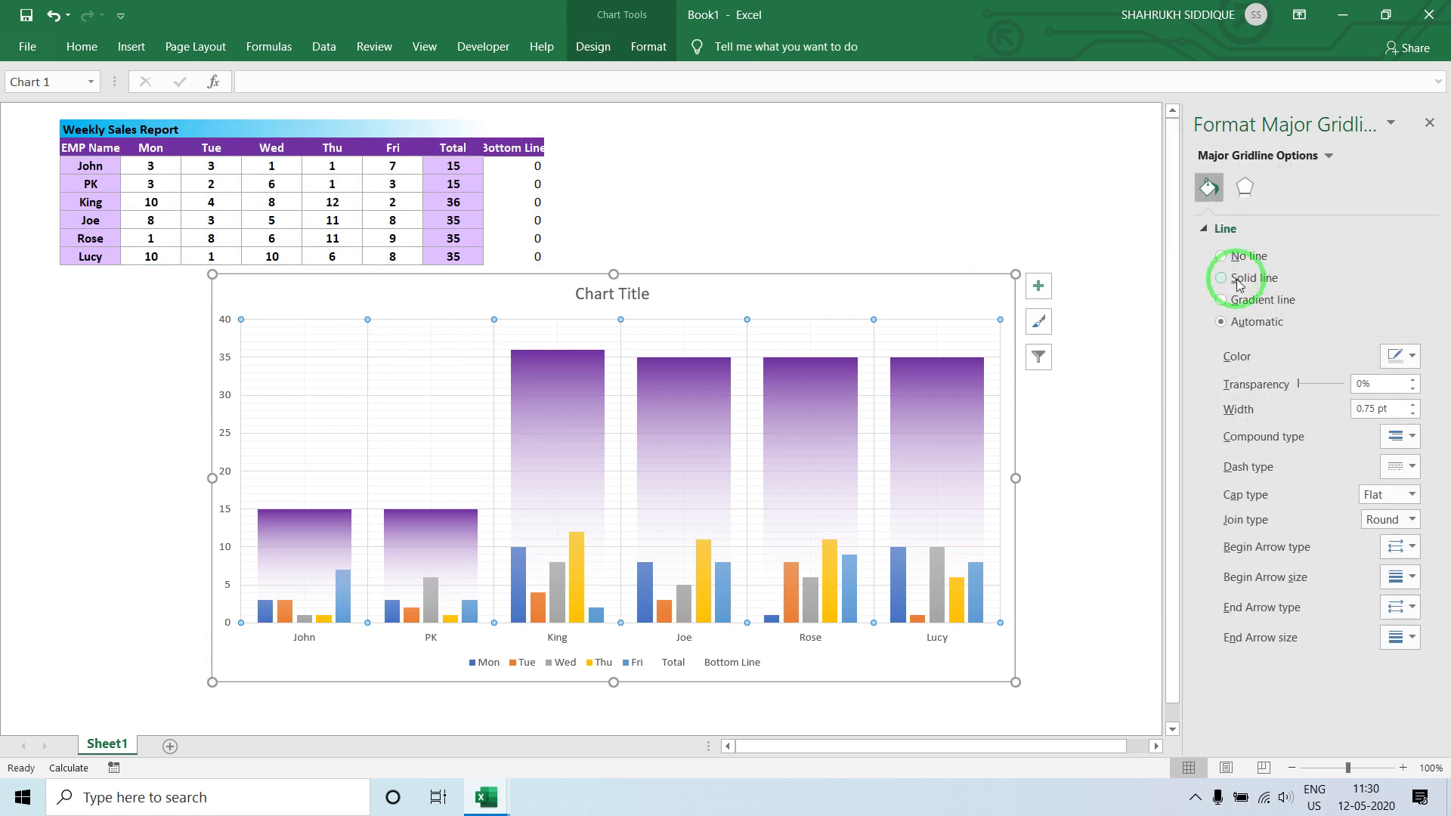
click(1220, 277)
click(1385, 370)
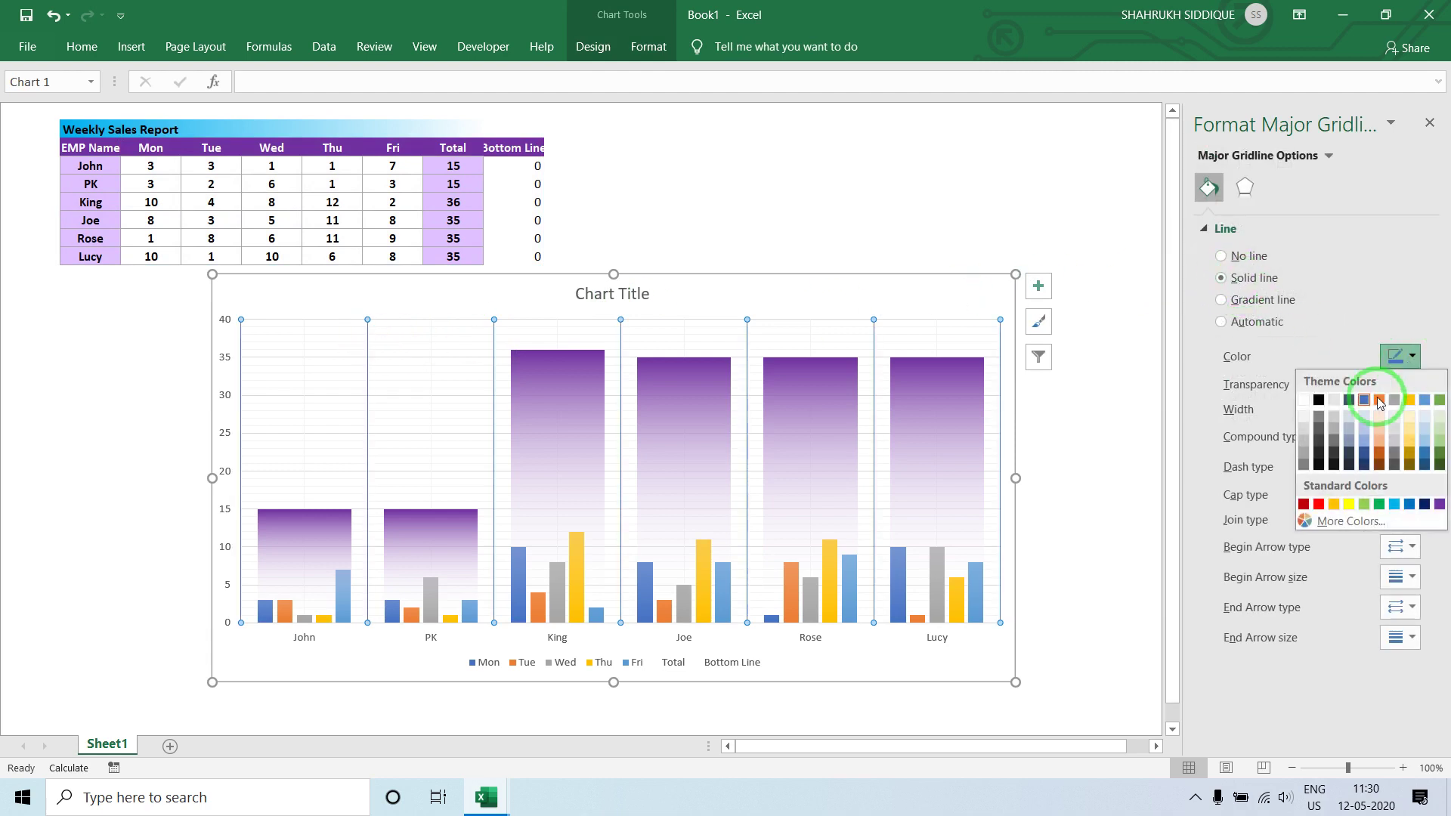
click(1318, 402)
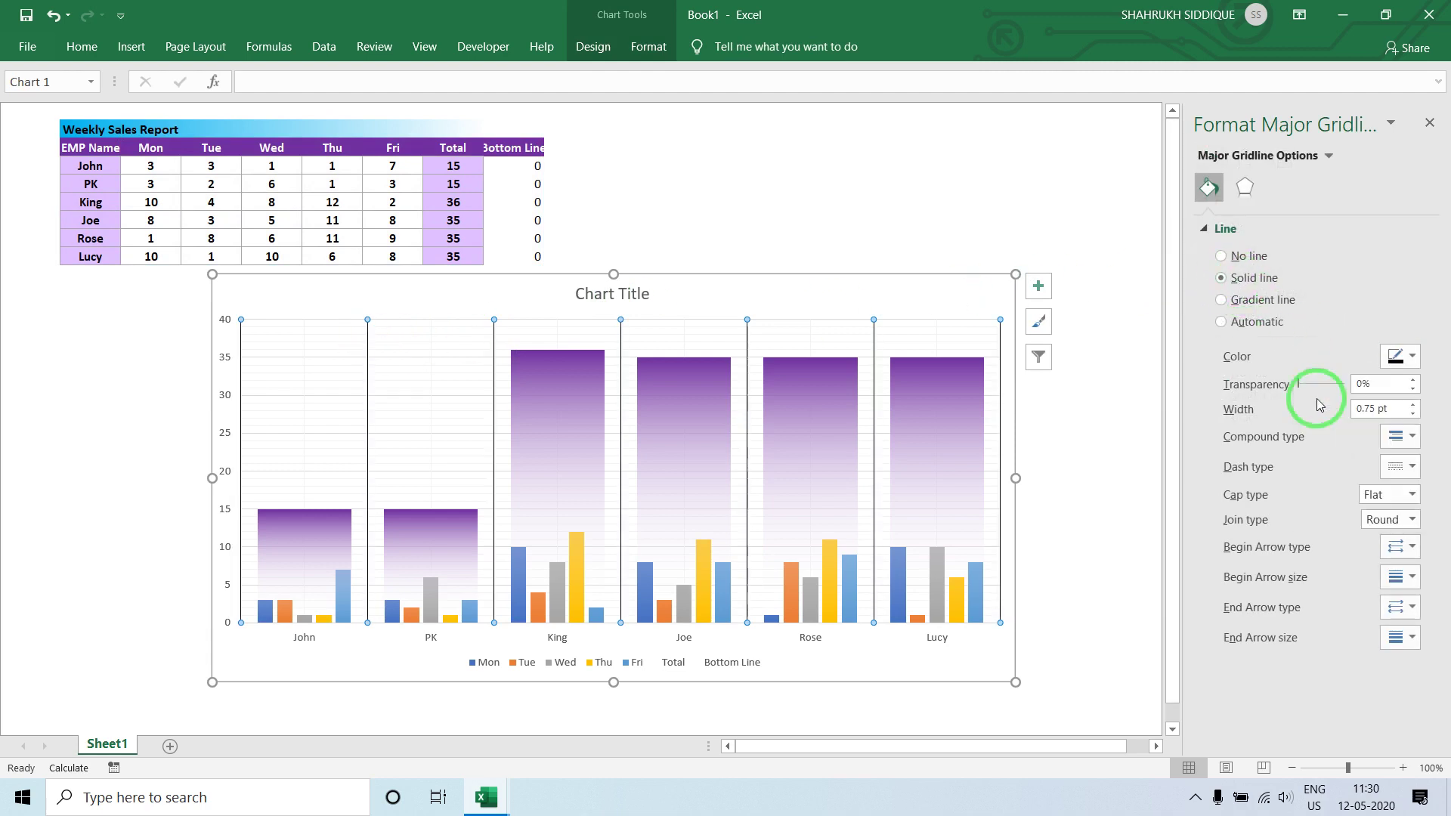
click(1414, 405)
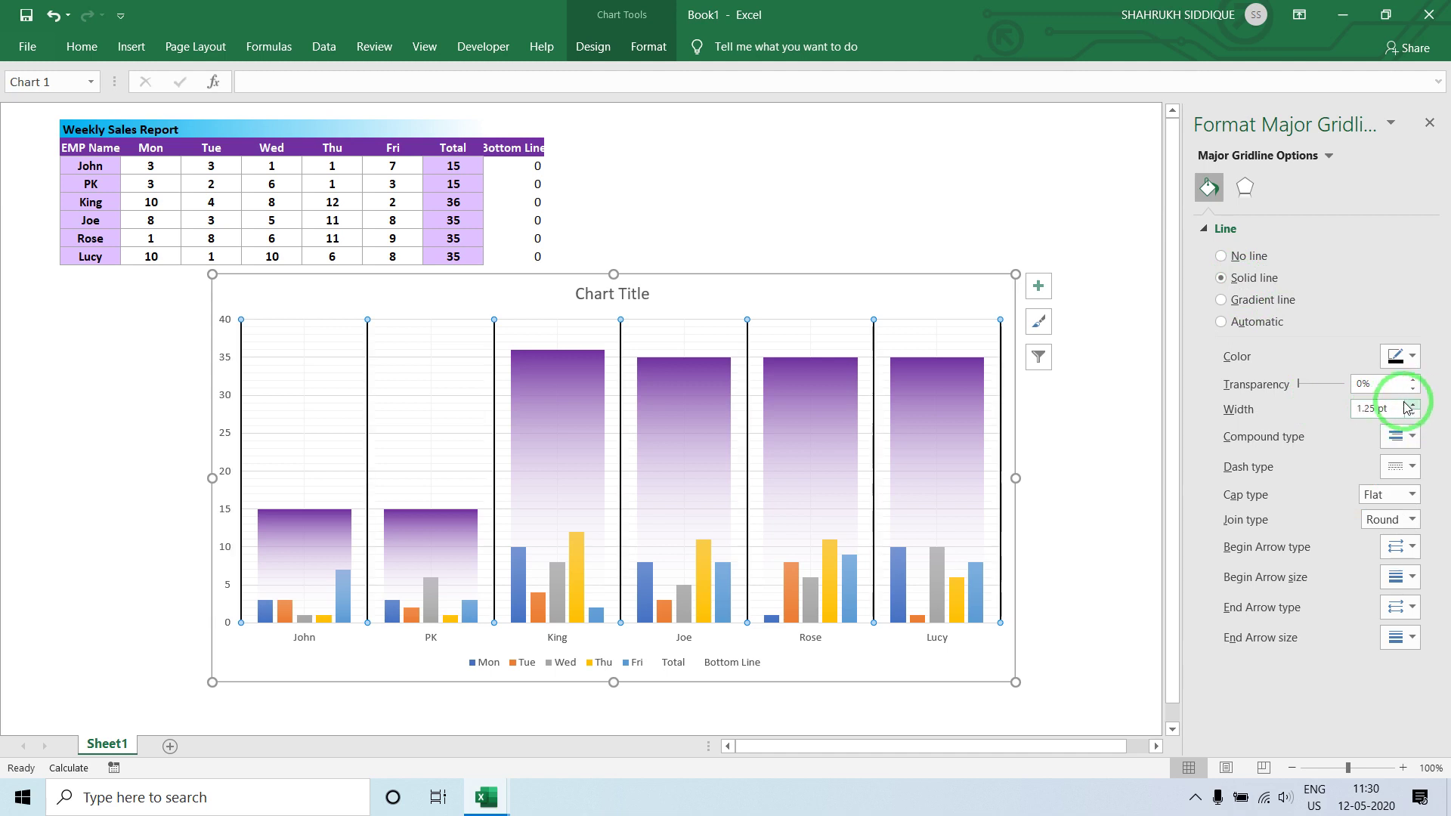
click(1044, 139)
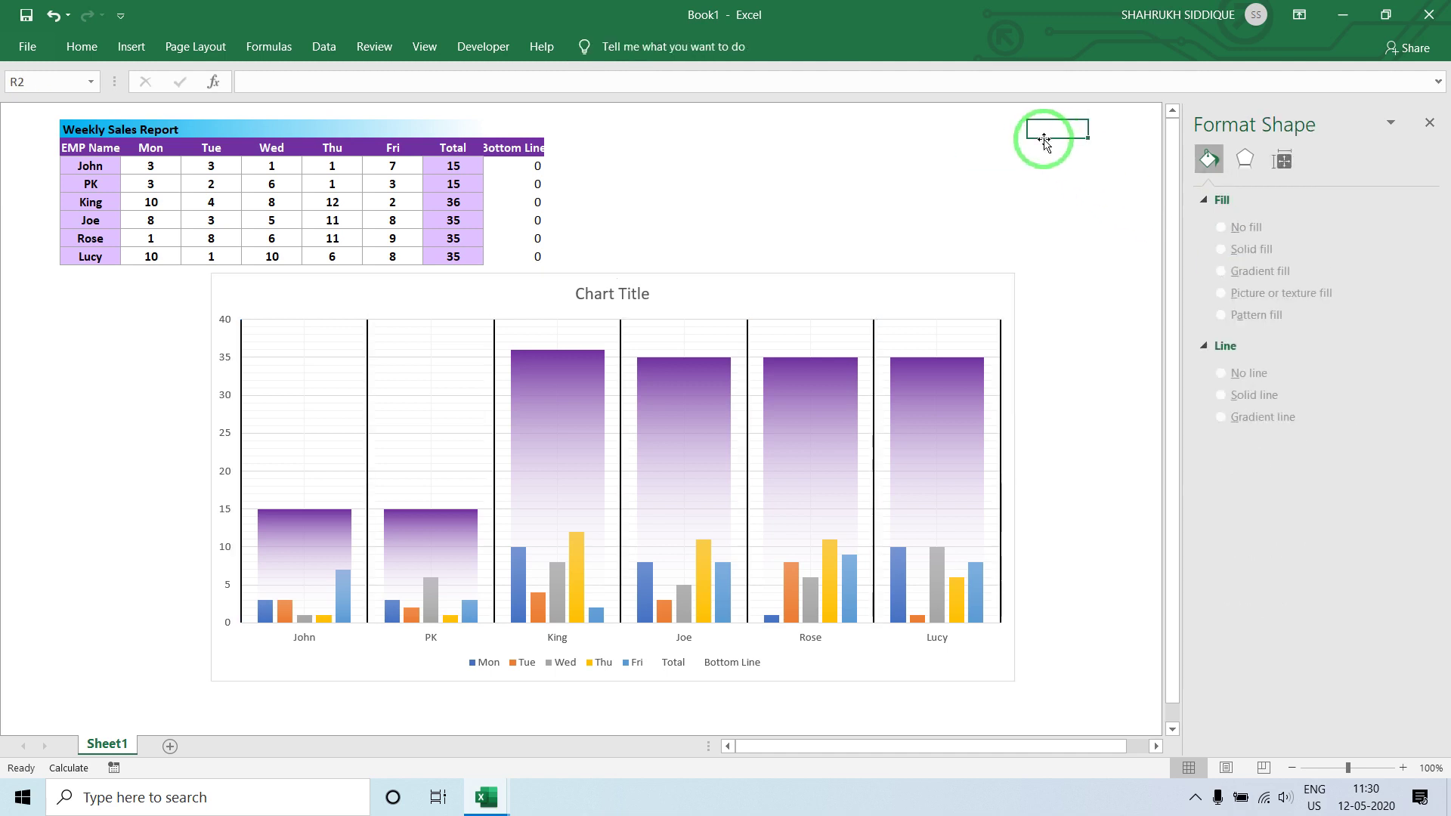
- Select the horizontal employee-name axis and open its Format Axis options
click(1431, 132)
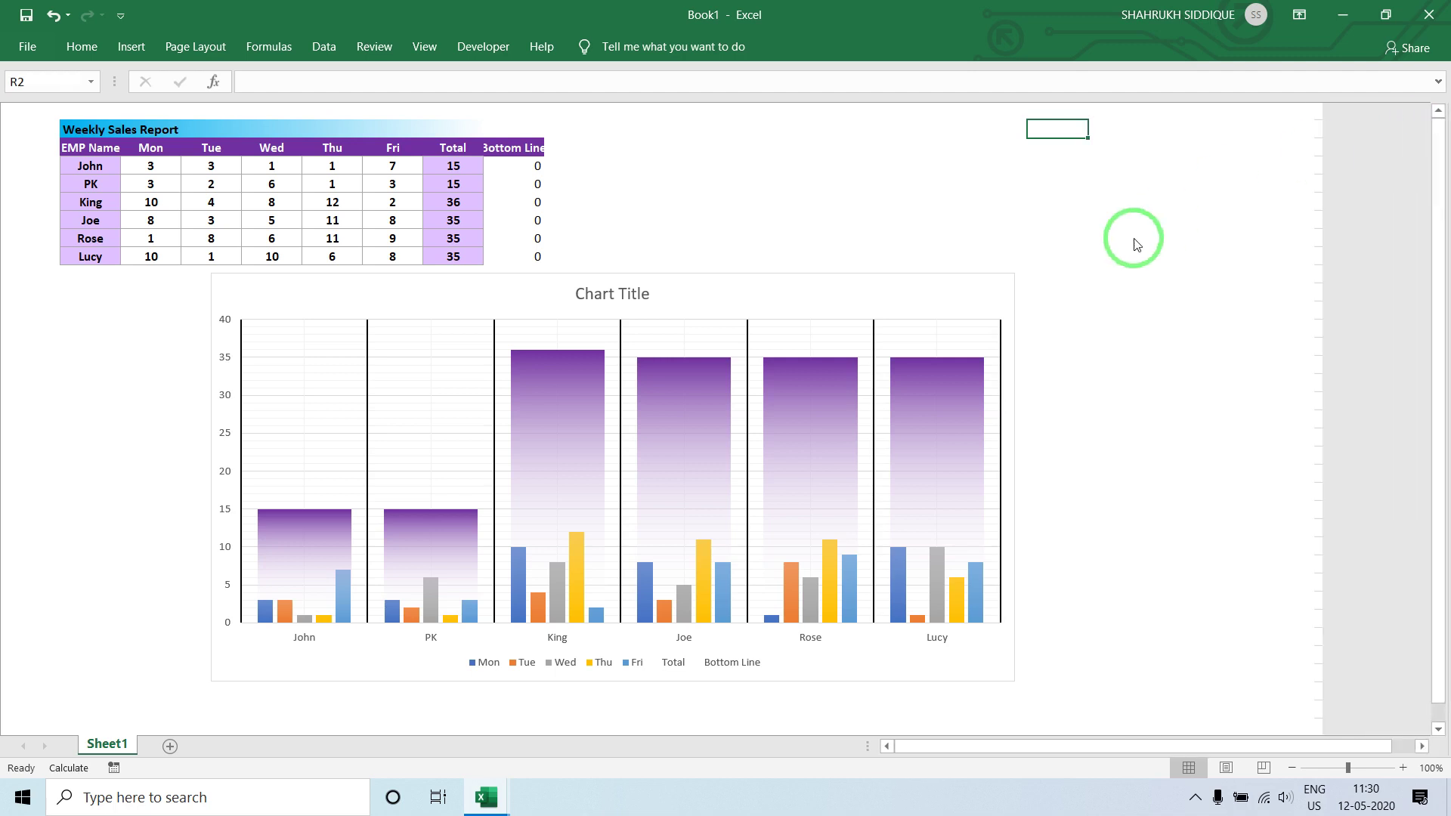
click(304, 635)
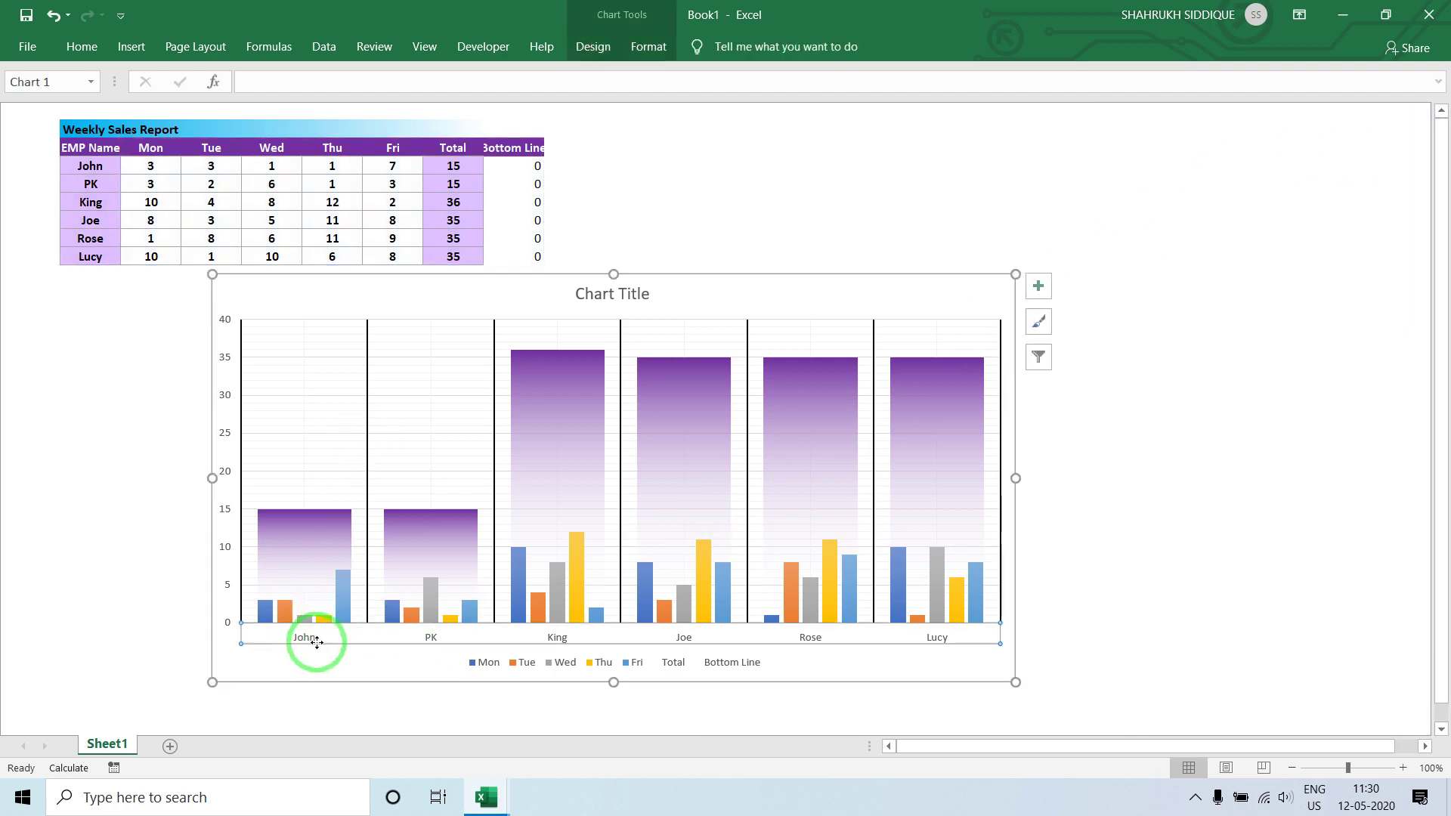
click(1168, 444)
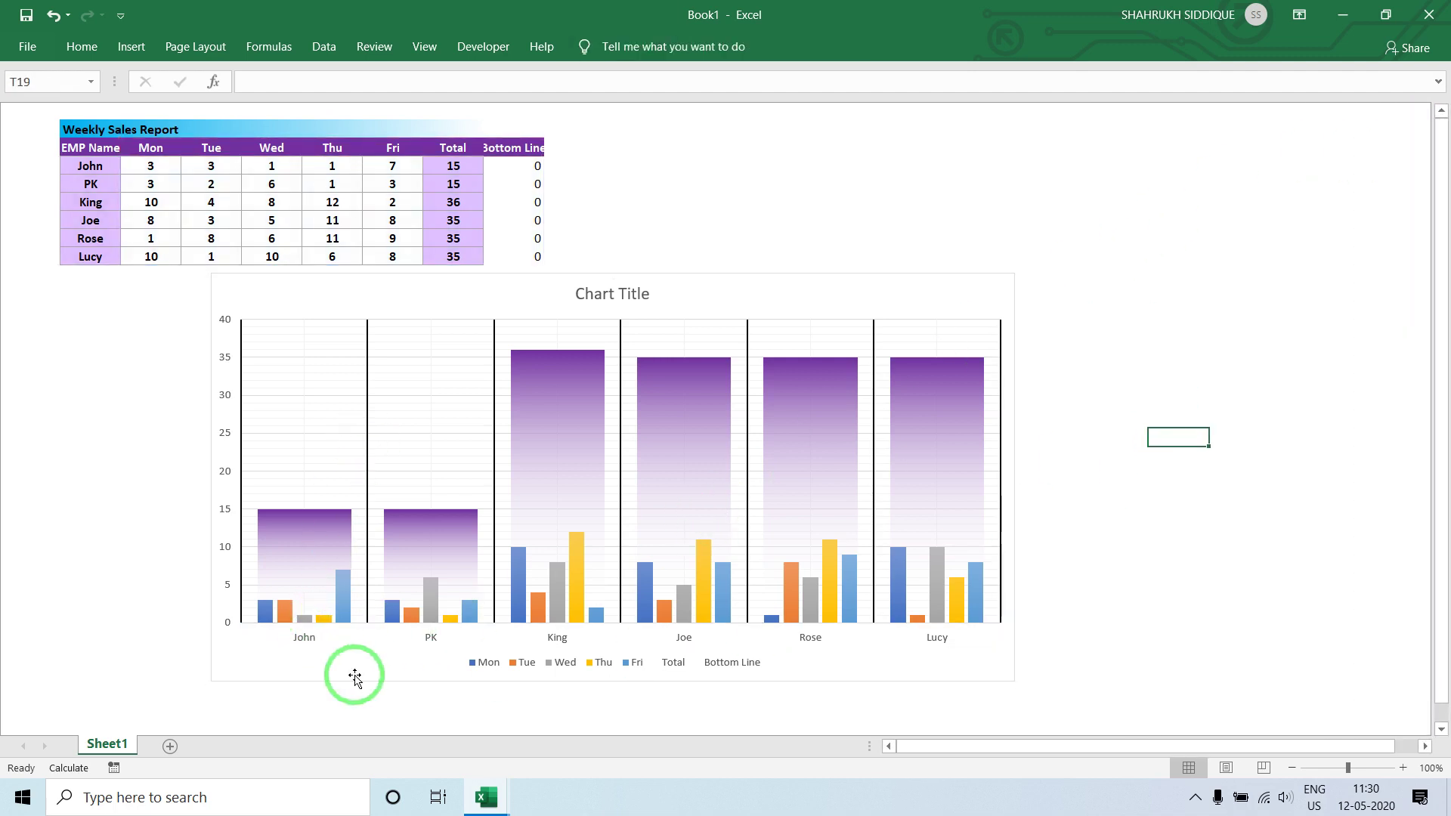
click(305, 637)
double_click(304, 637)
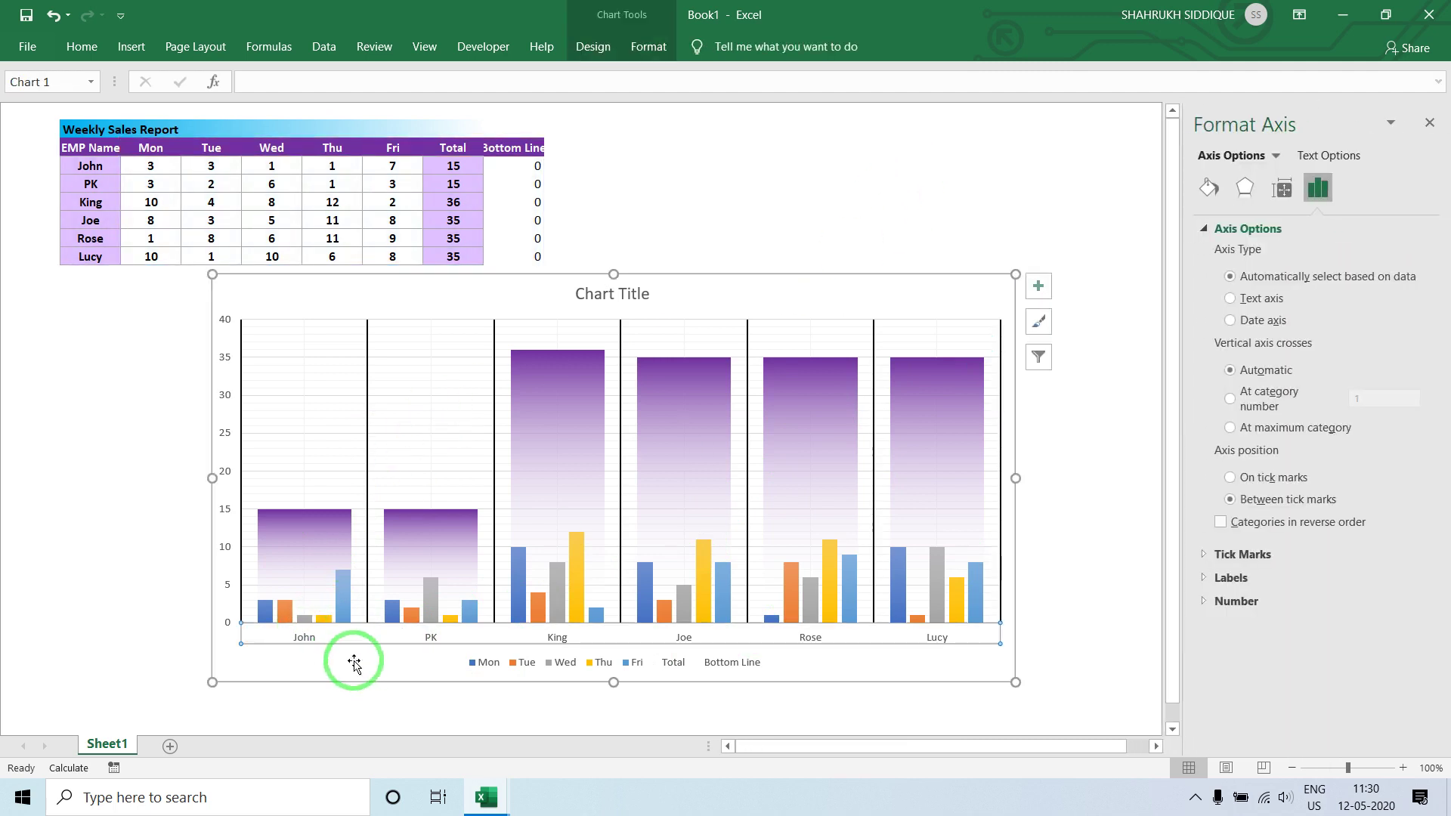
click(153, 649)
click(291, 638)
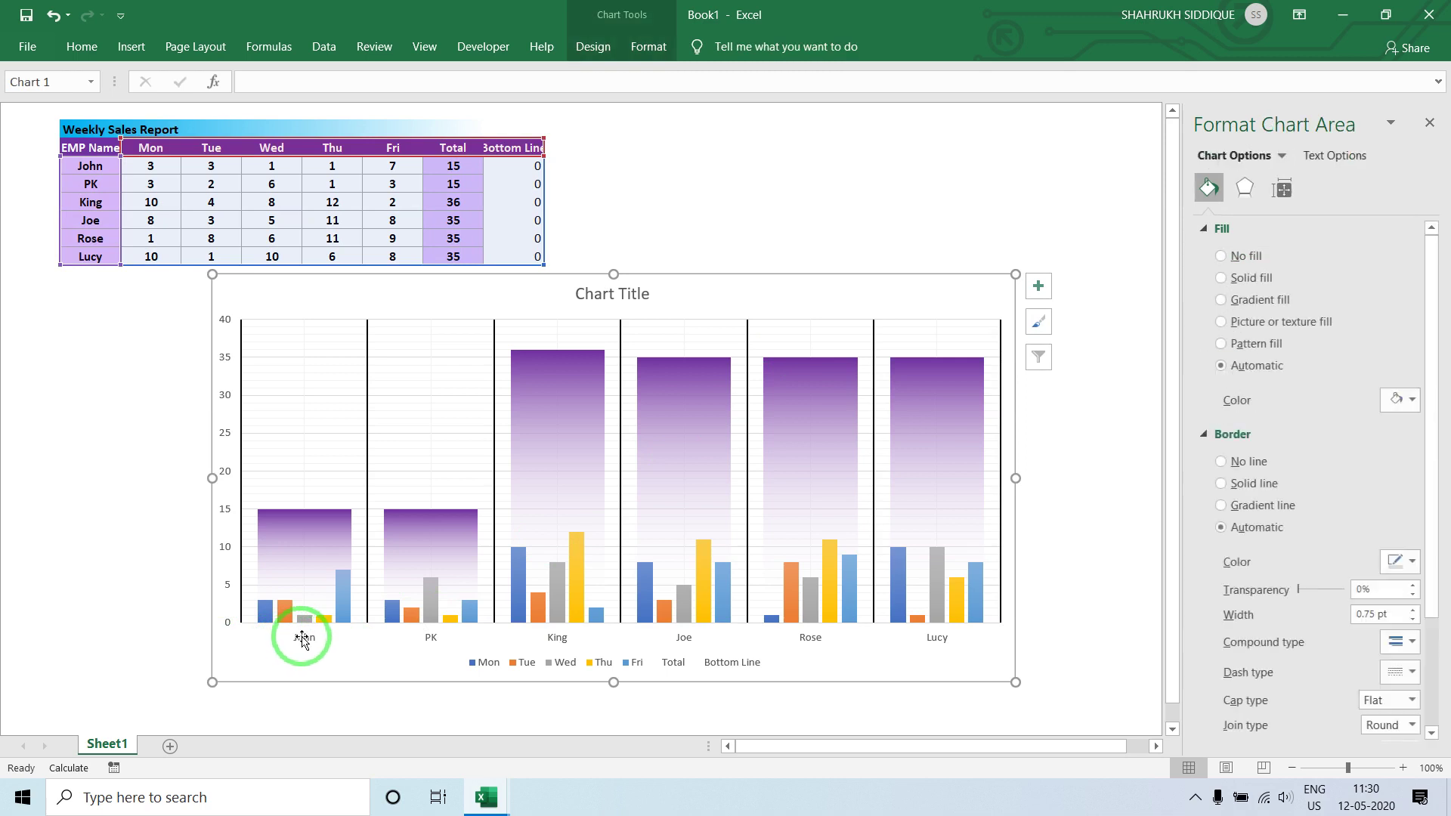
click(163, 637)
double_click(304, 637)
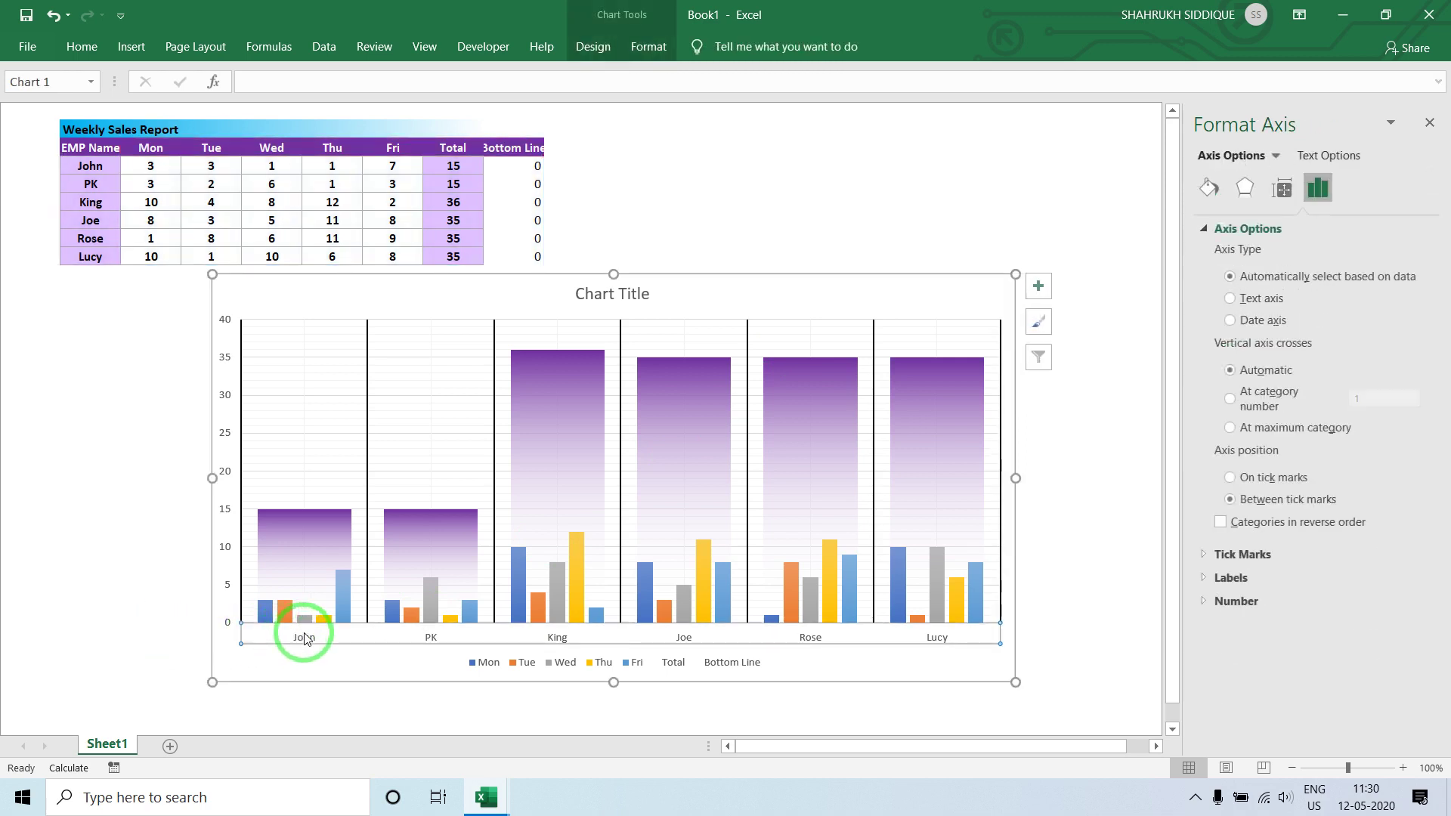
- Raise the speaker volume to 100, then bring up the chart Format commands
click(1287, 795)
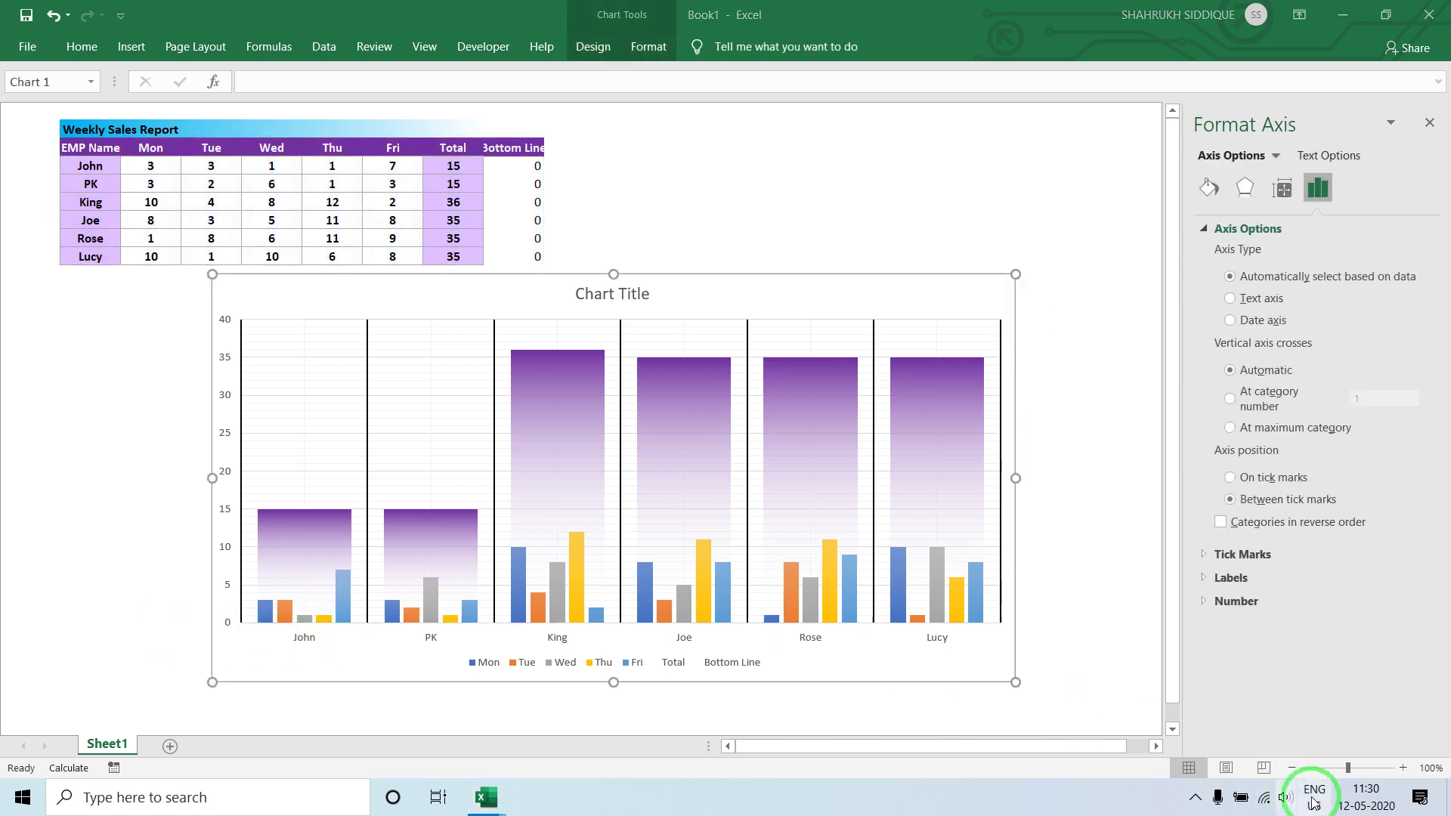
drag(1215, 753, 1394, 754)
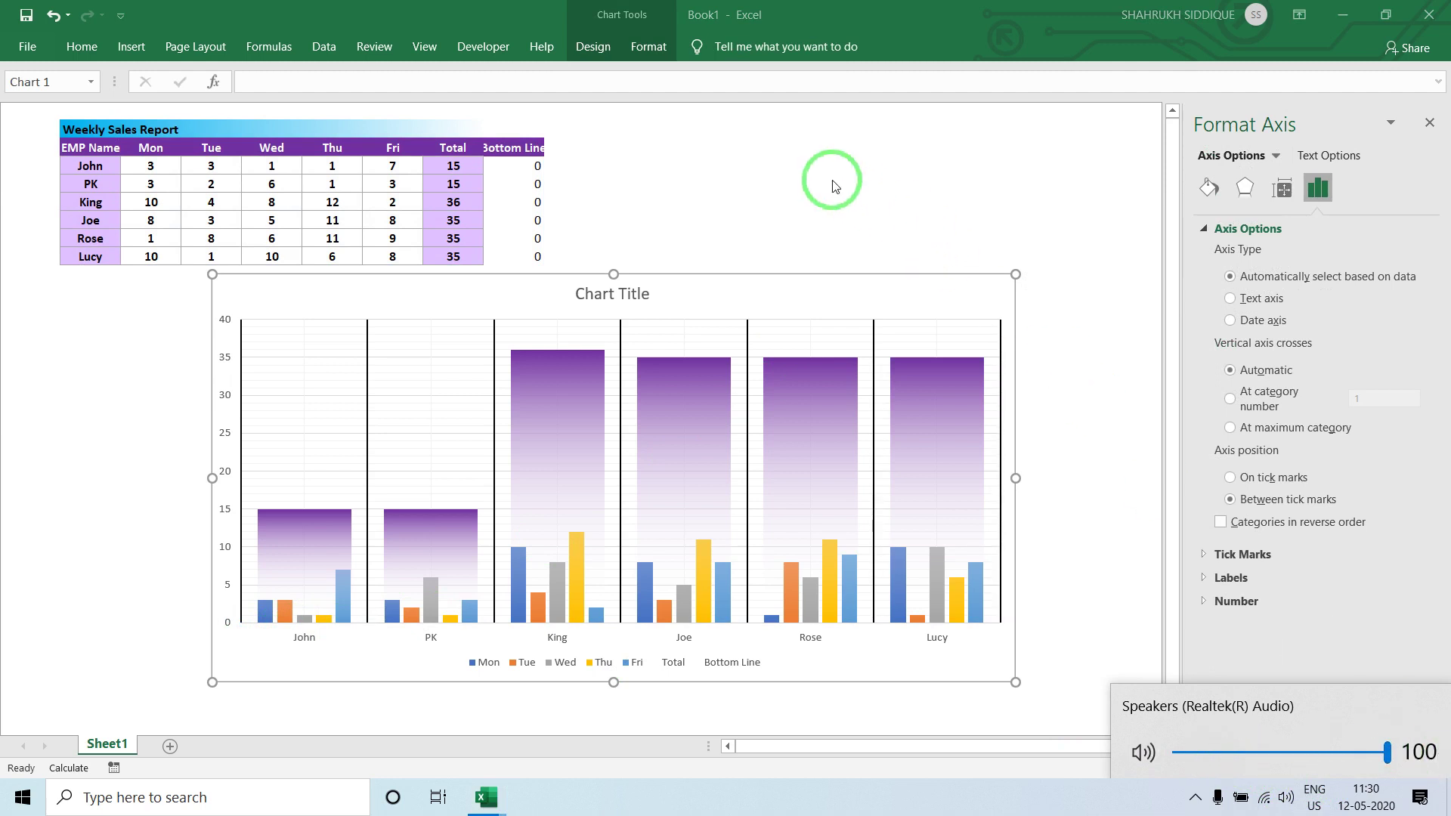
click(752, 124)
click(658, 47)
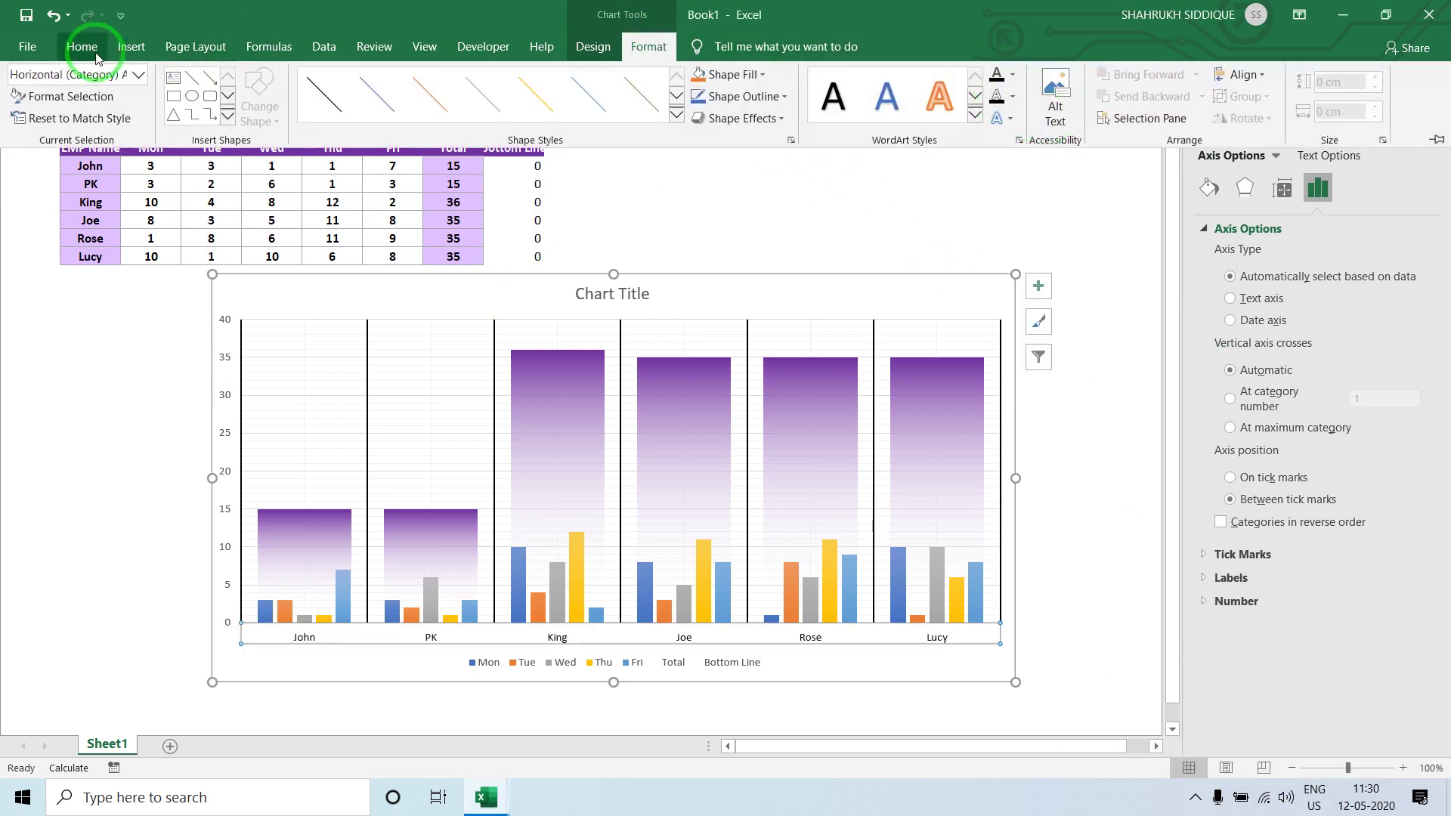
- Make the employee-name axis labels bold and one size larger
click(82, 47)
click(182, 104)
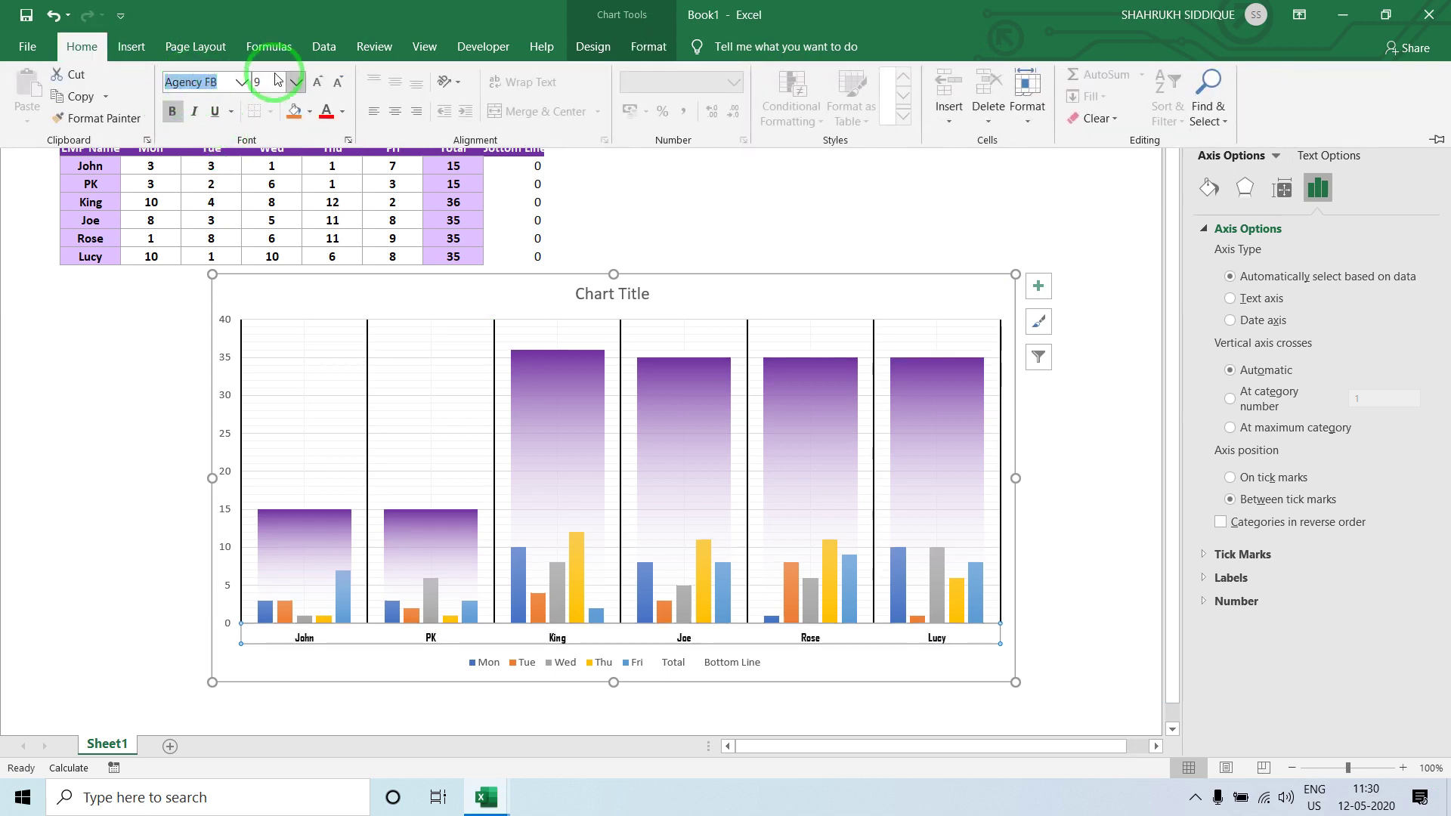
click(318, 81)
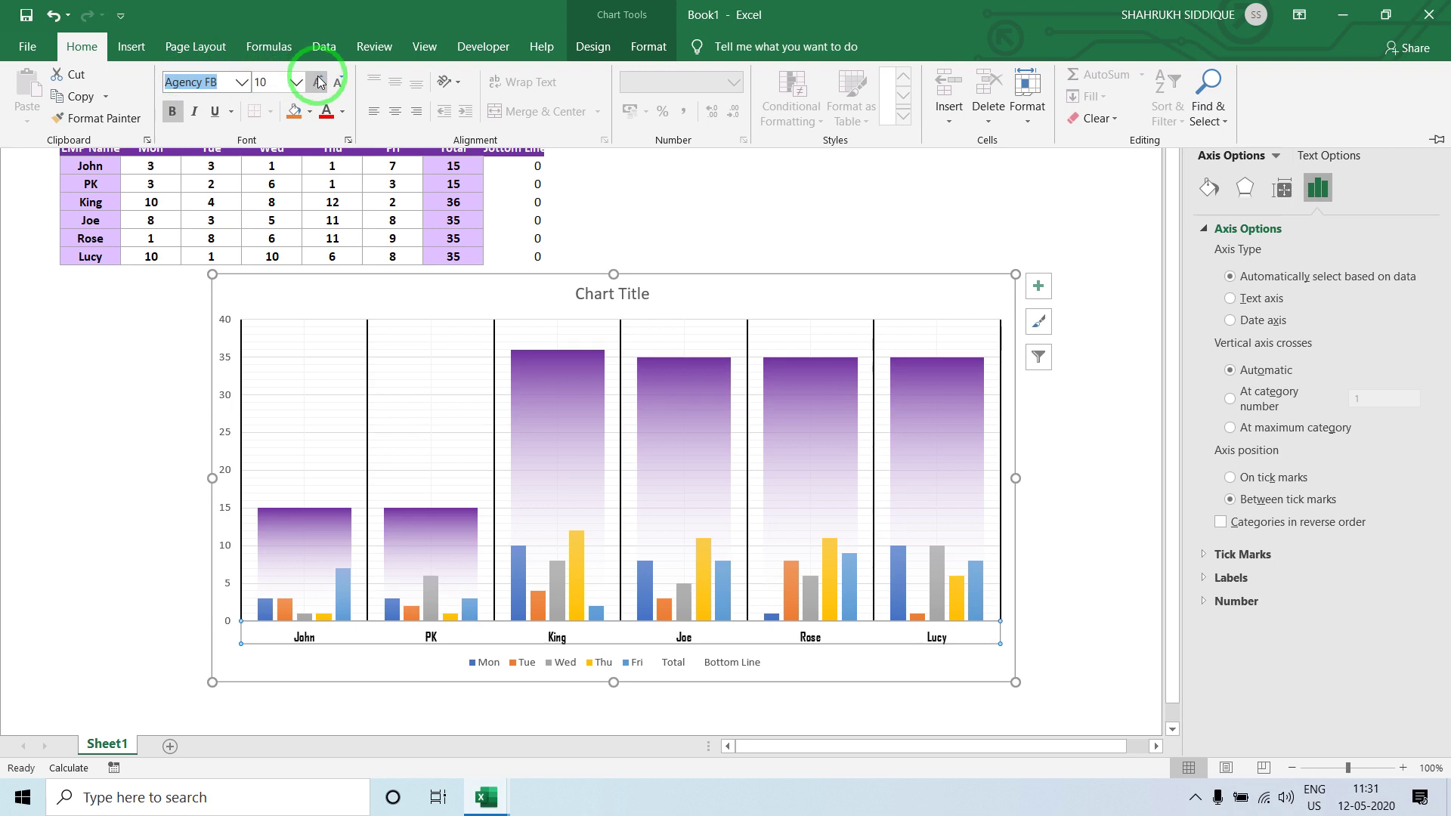
click(78, 300)
click(154, 364)
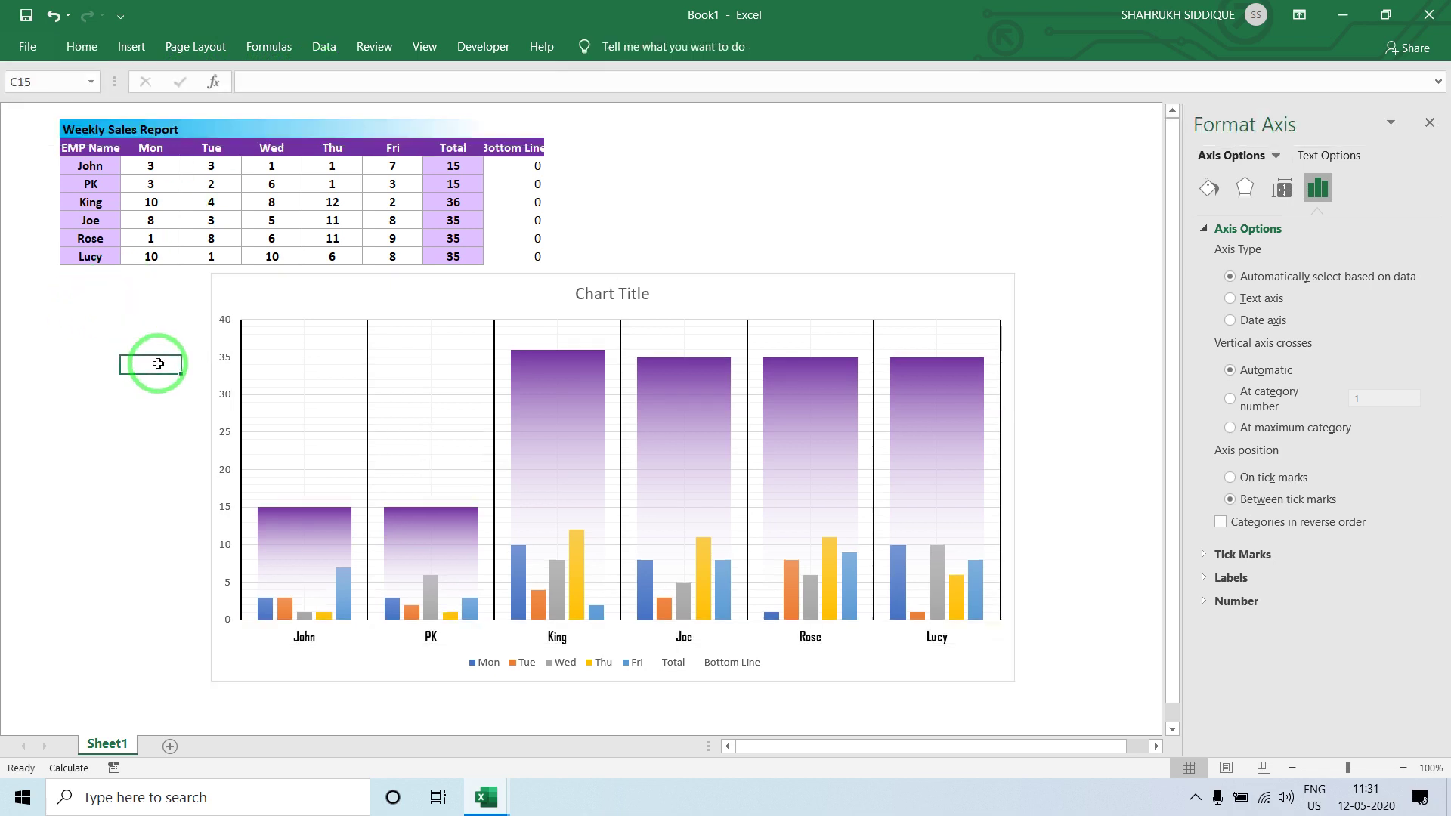
- Make the 0–40 value axis labels bold, Agency FB and one size larger
click(227, 332)
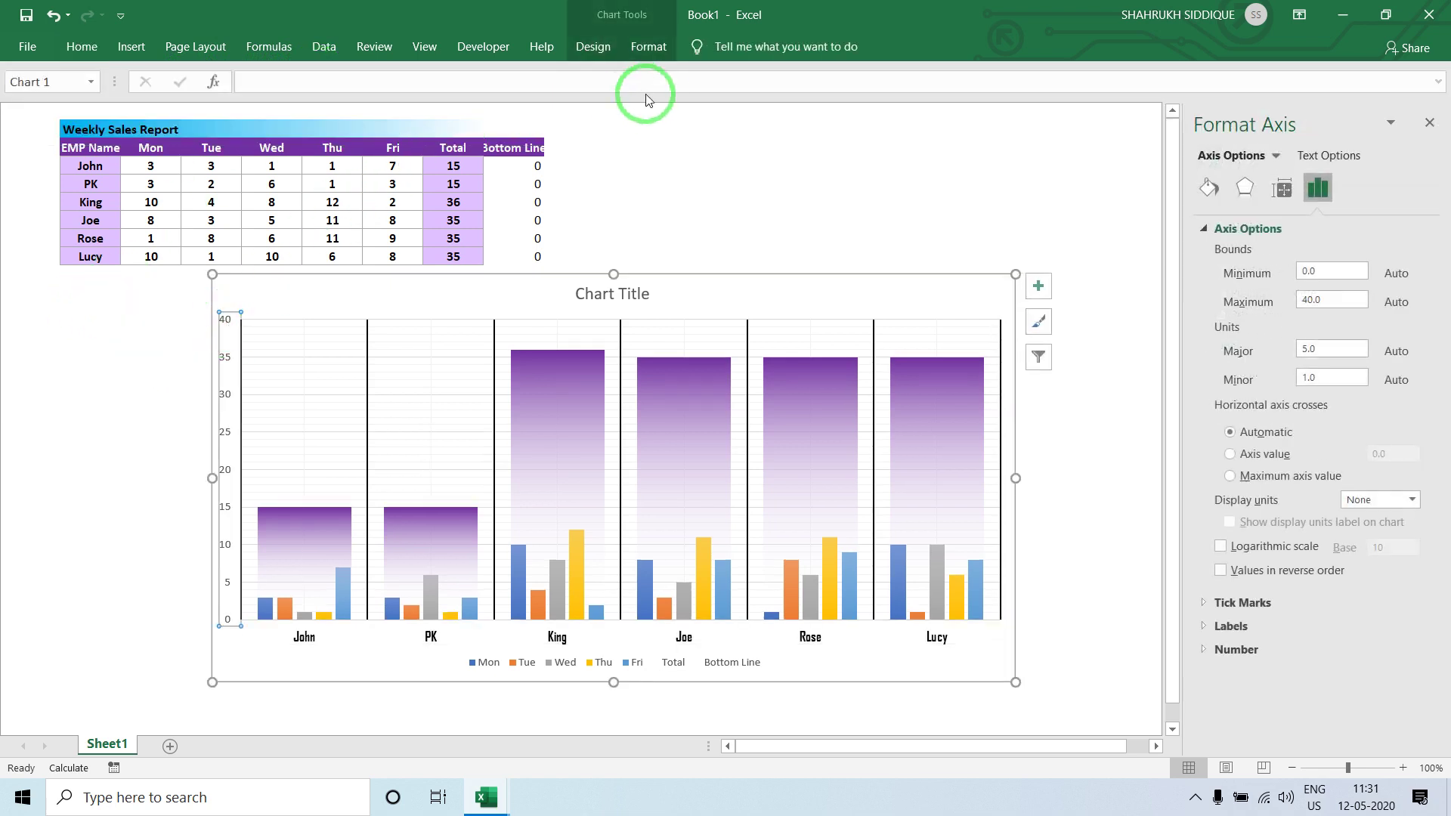
click(649, 47)
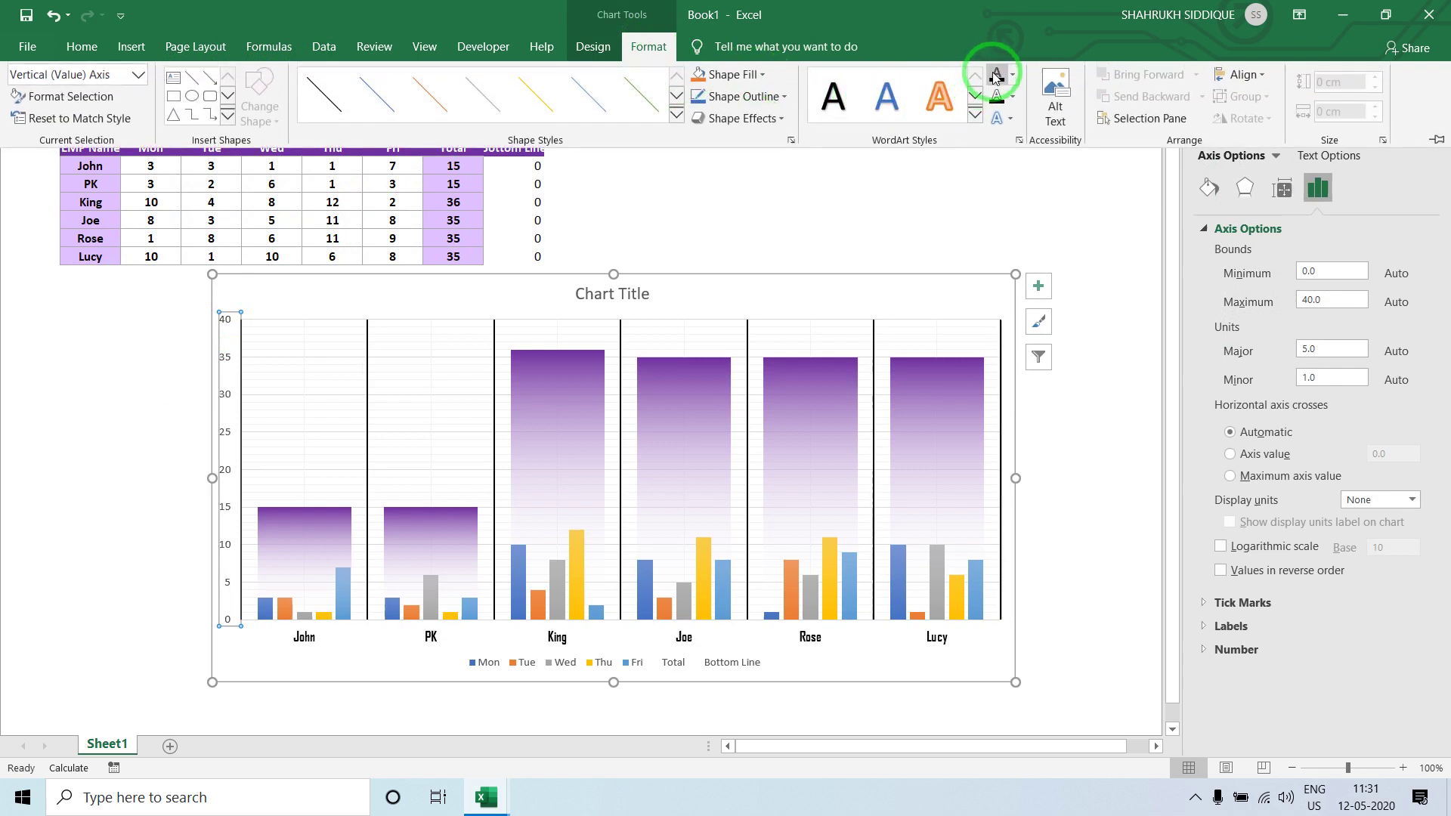
click(84, 46)
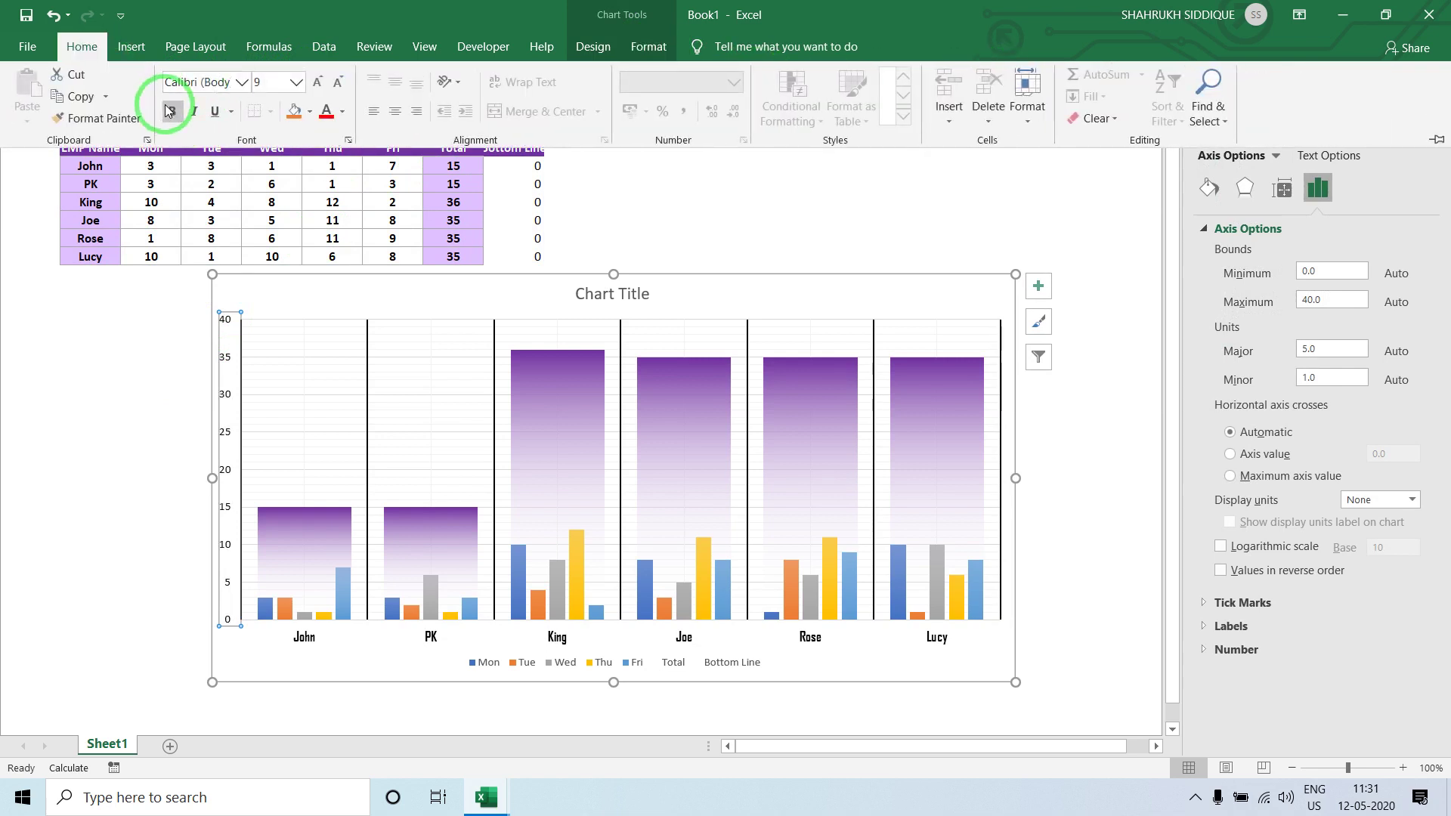
click(172, 114)
click(196, 85)
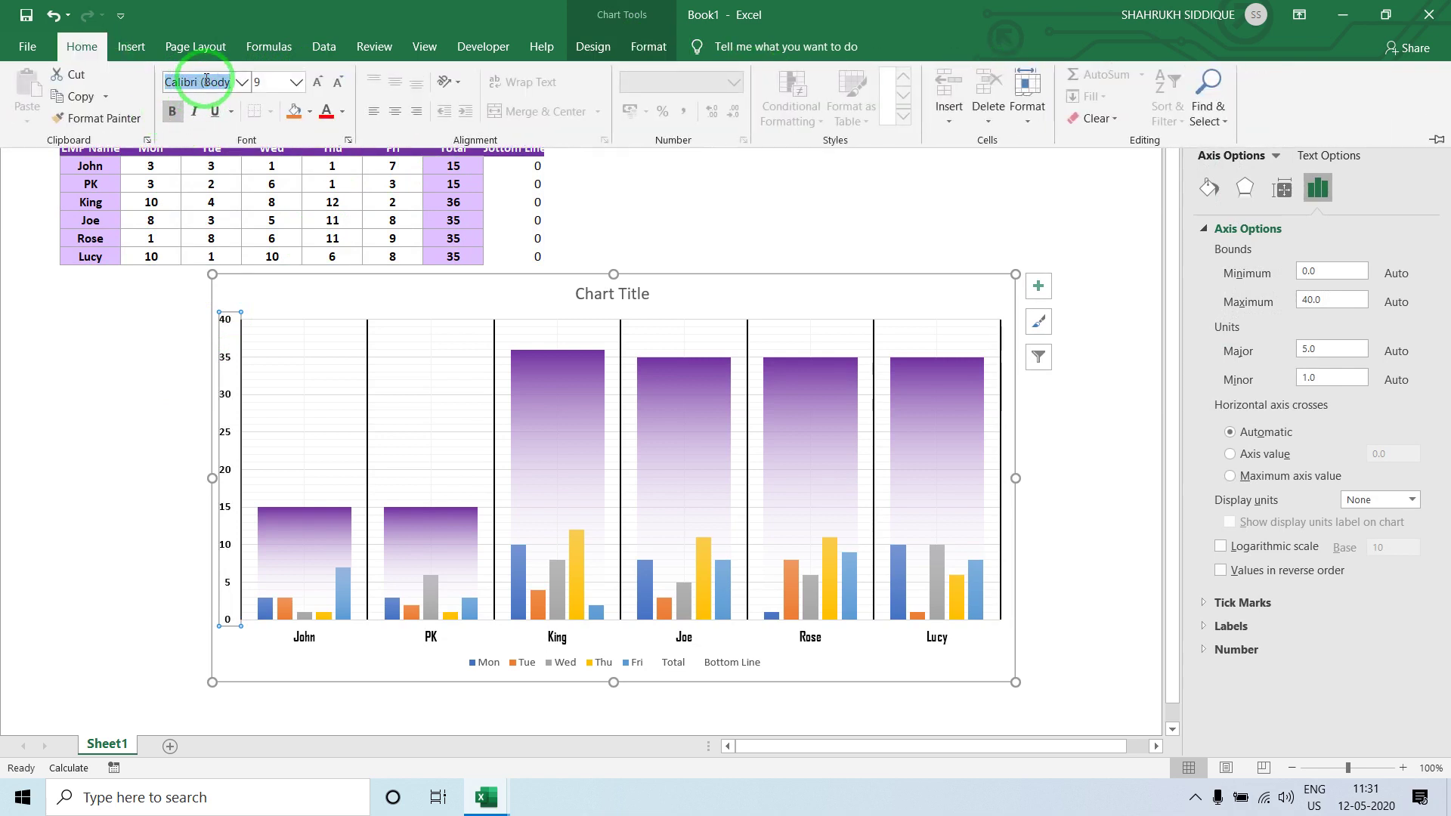
text(Agency FB)
click(313, 82)
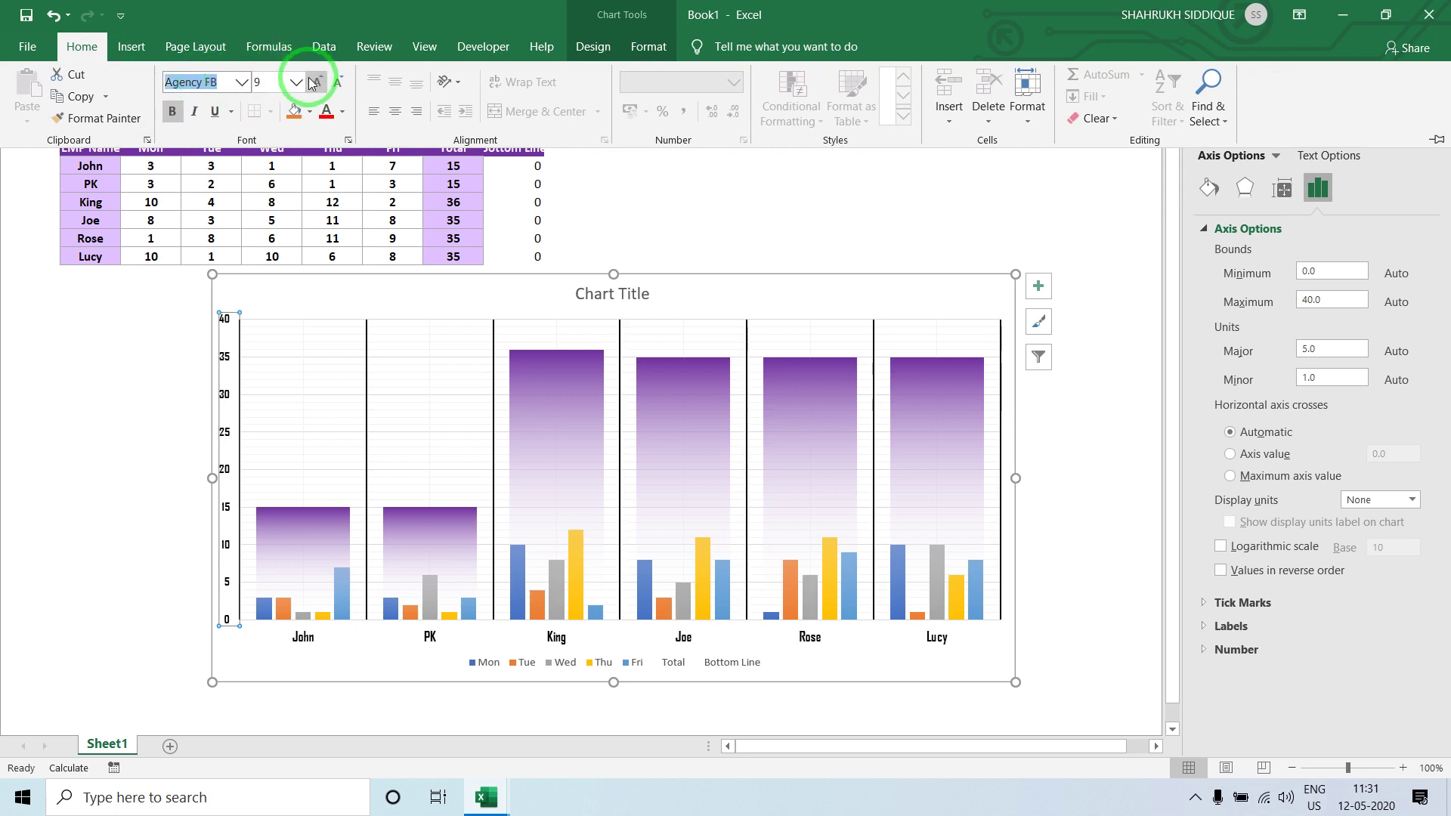
click(128, 369)
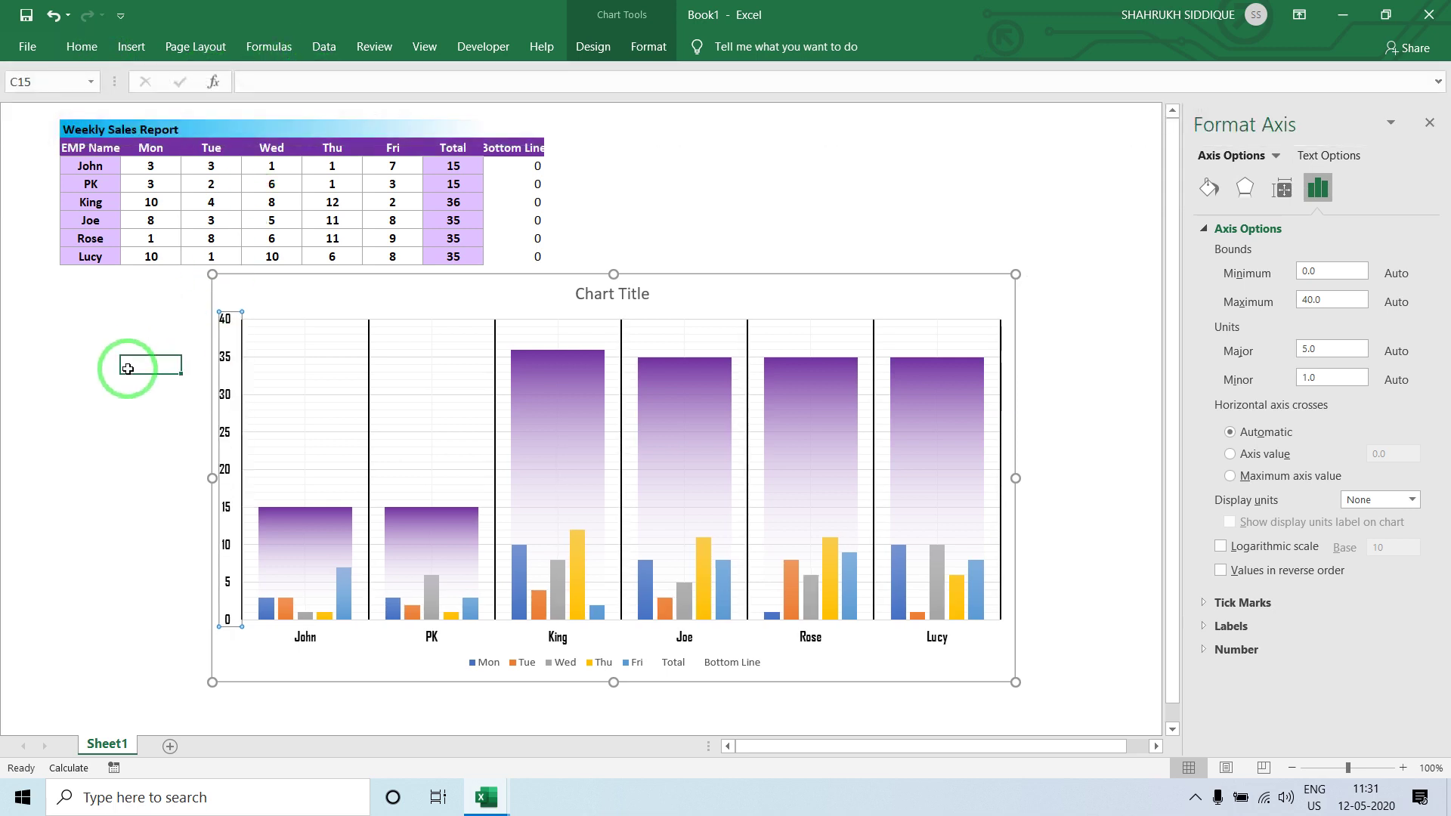
- Delete the Total and Bottom Line legend entries so only Mon–Fri remain
click(680, 670)
click(683, 668)
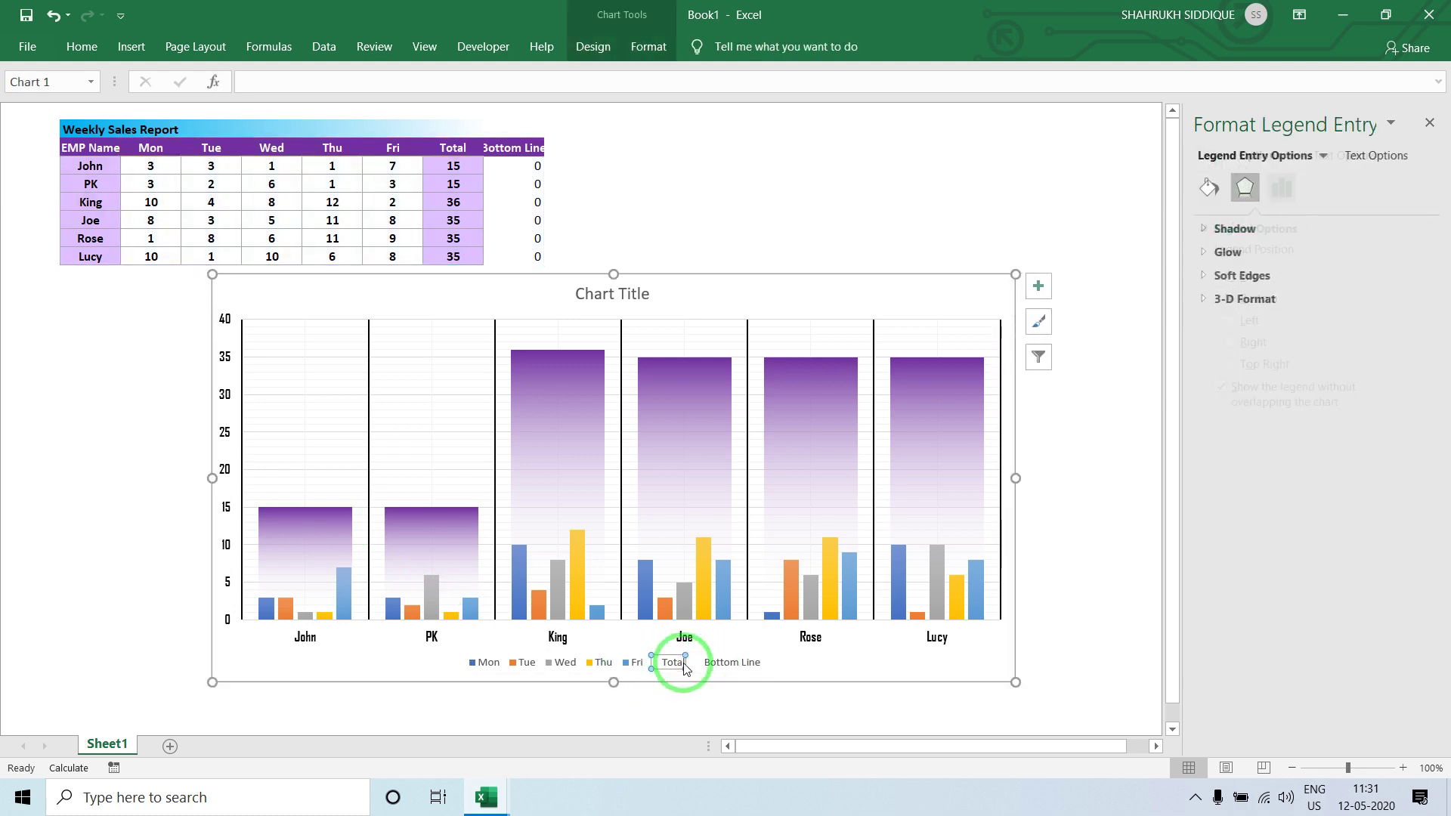
key(Delete)
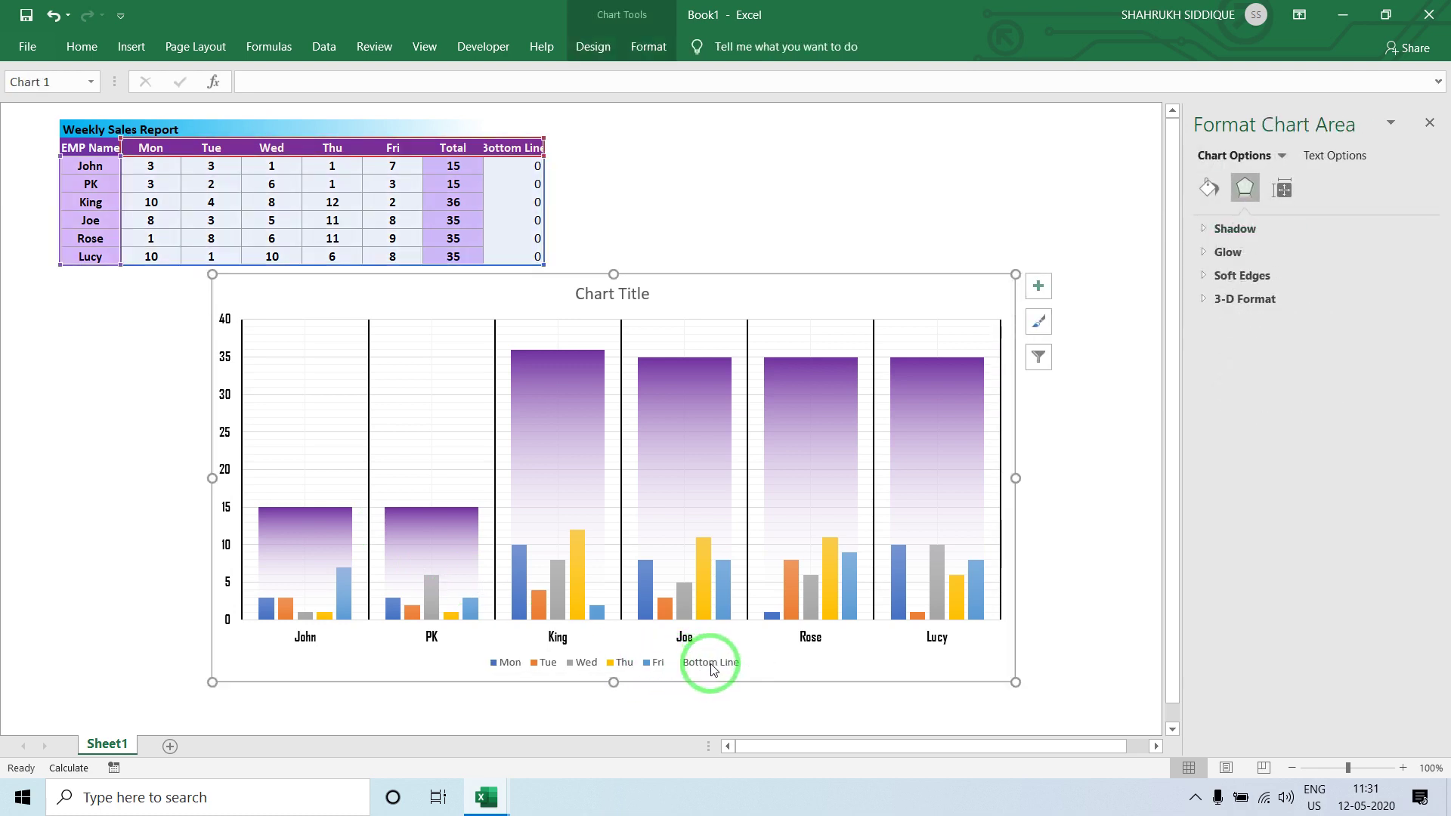
click(711, 668)
click(710, 668)
key(Delete)
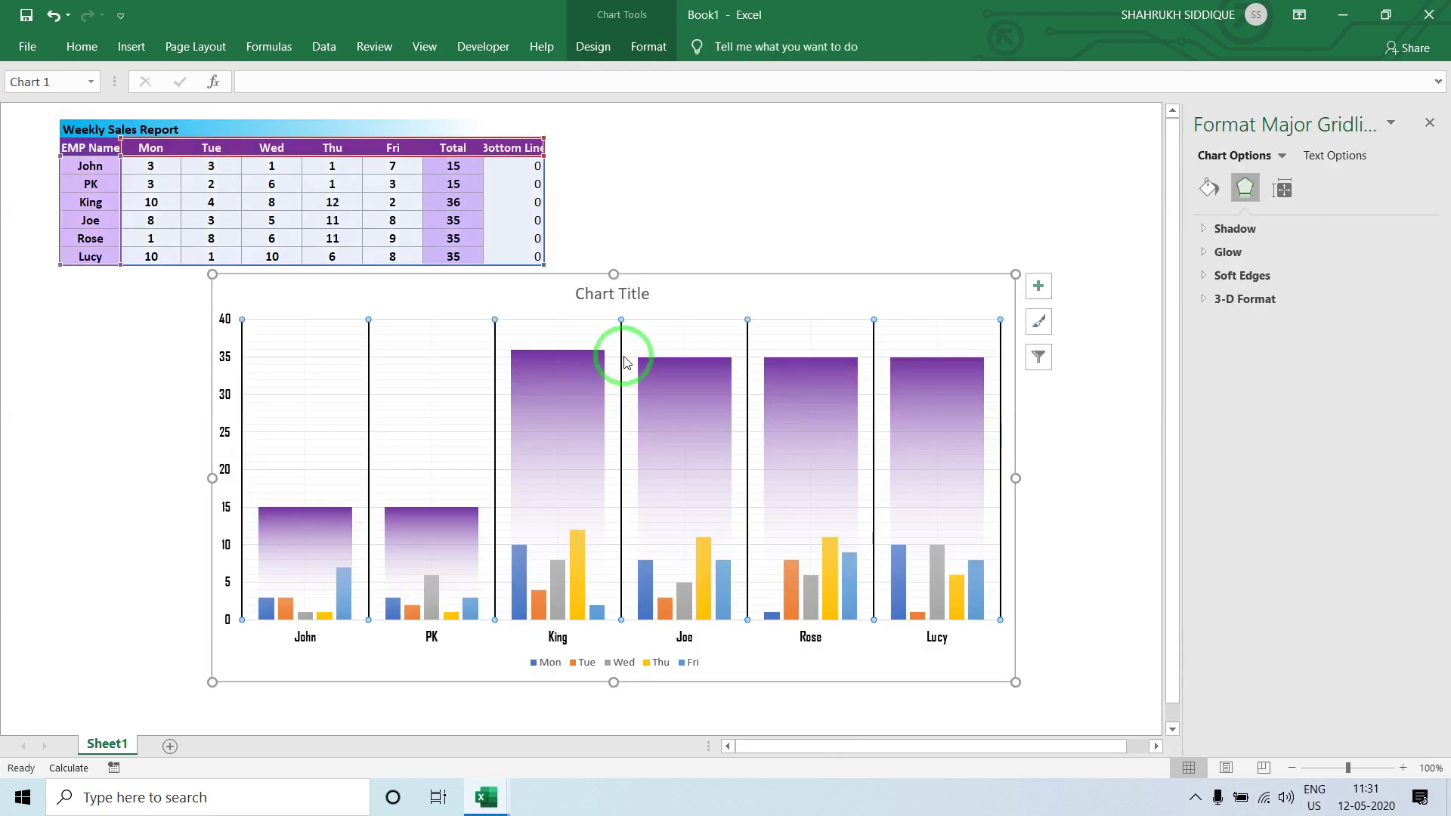
- Reduce the black vertical major gridlines' width to 0.75 pt
click(1209, 188)
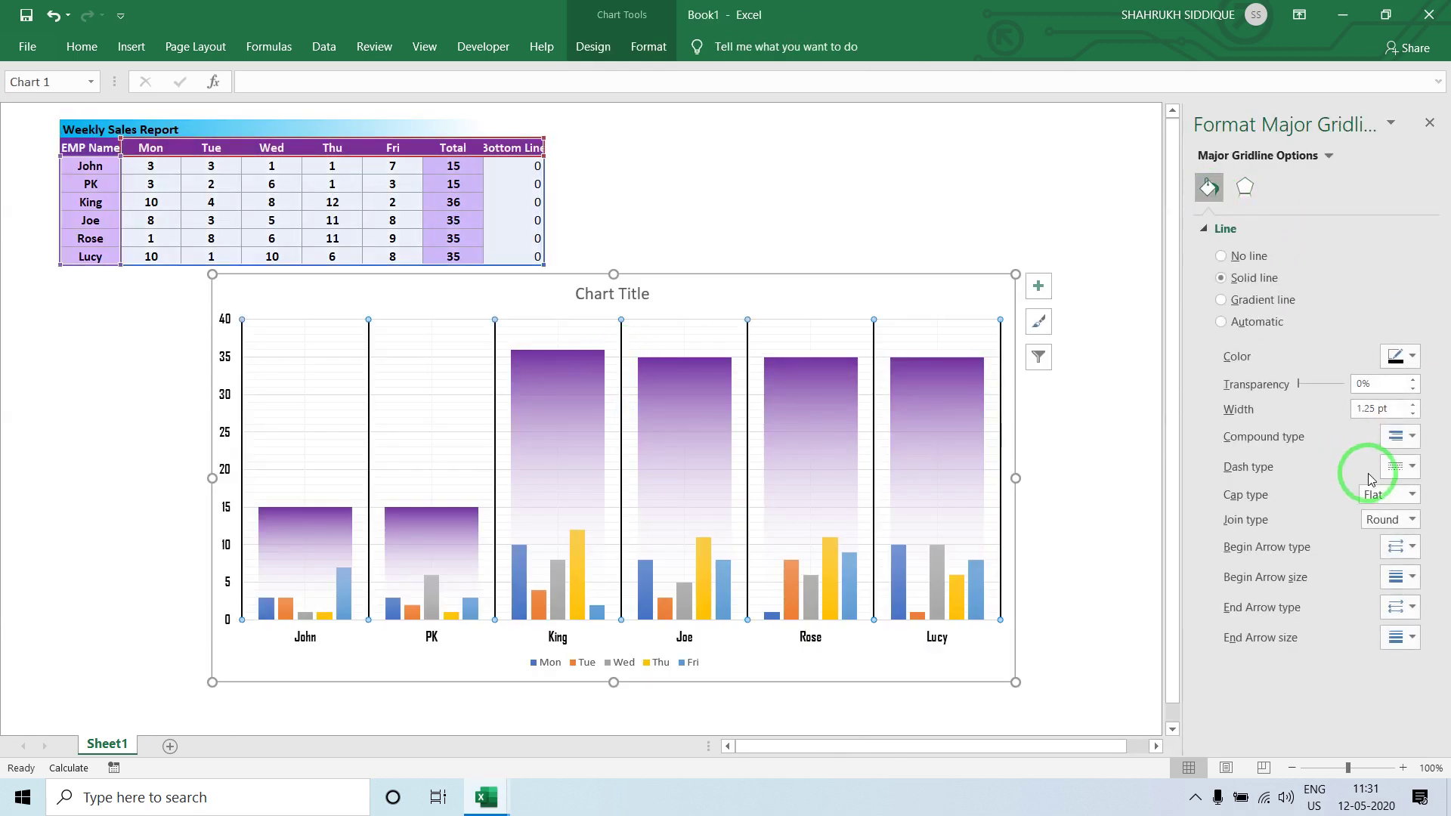
click(1413, 413)
click(1412, 414)
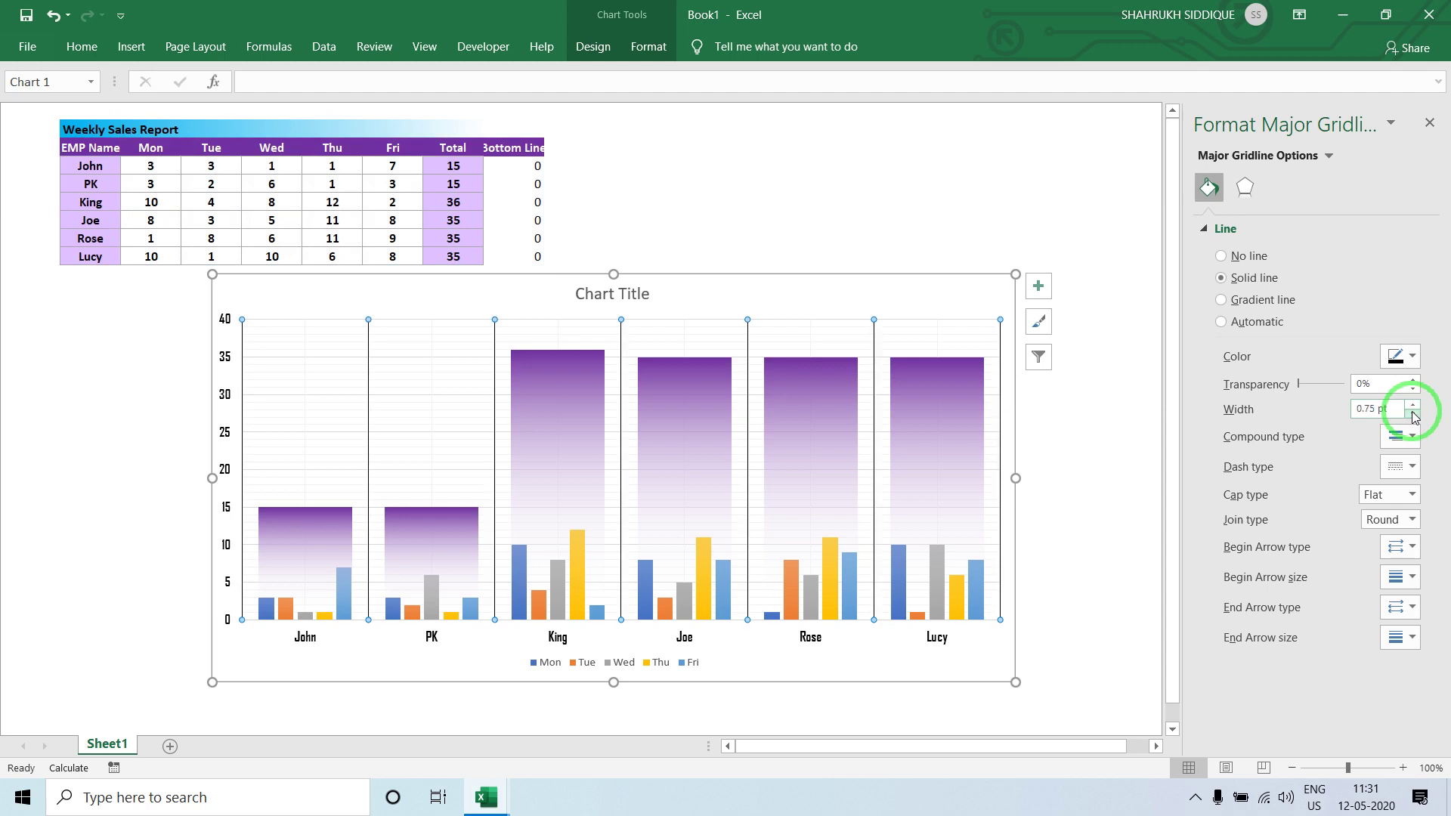
click(737, 183)
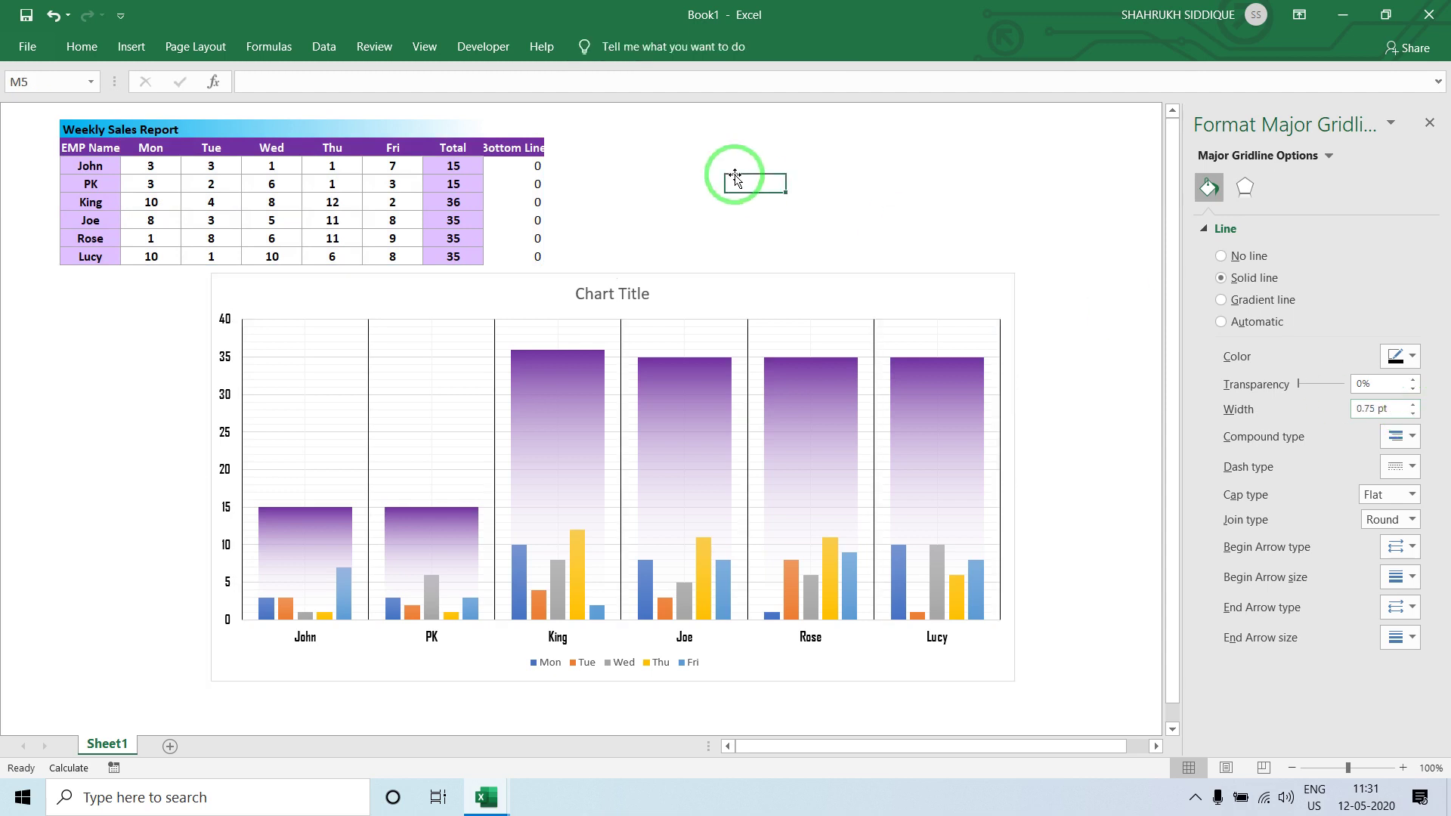
click(495, 331)
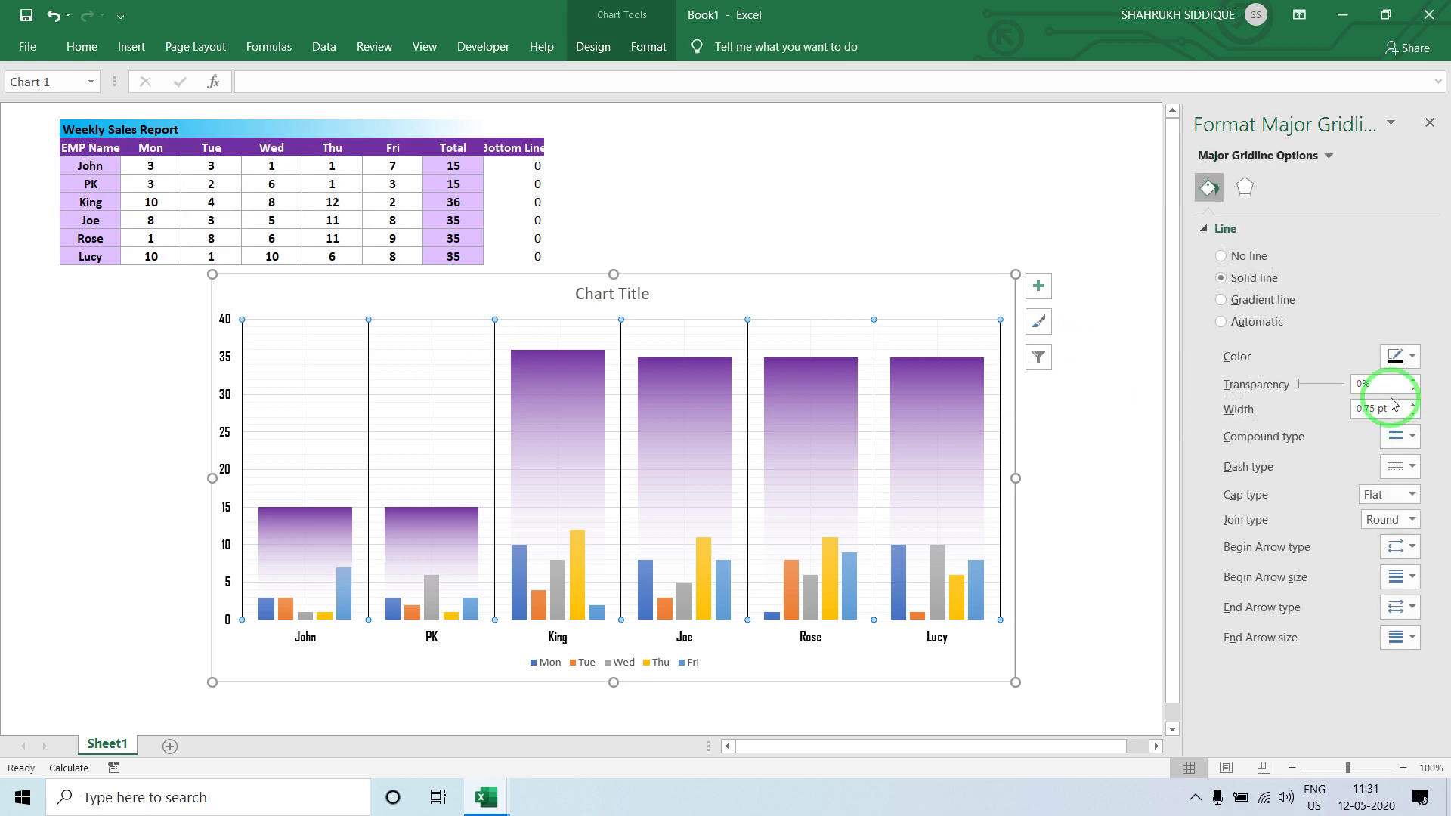
click(82, 46)
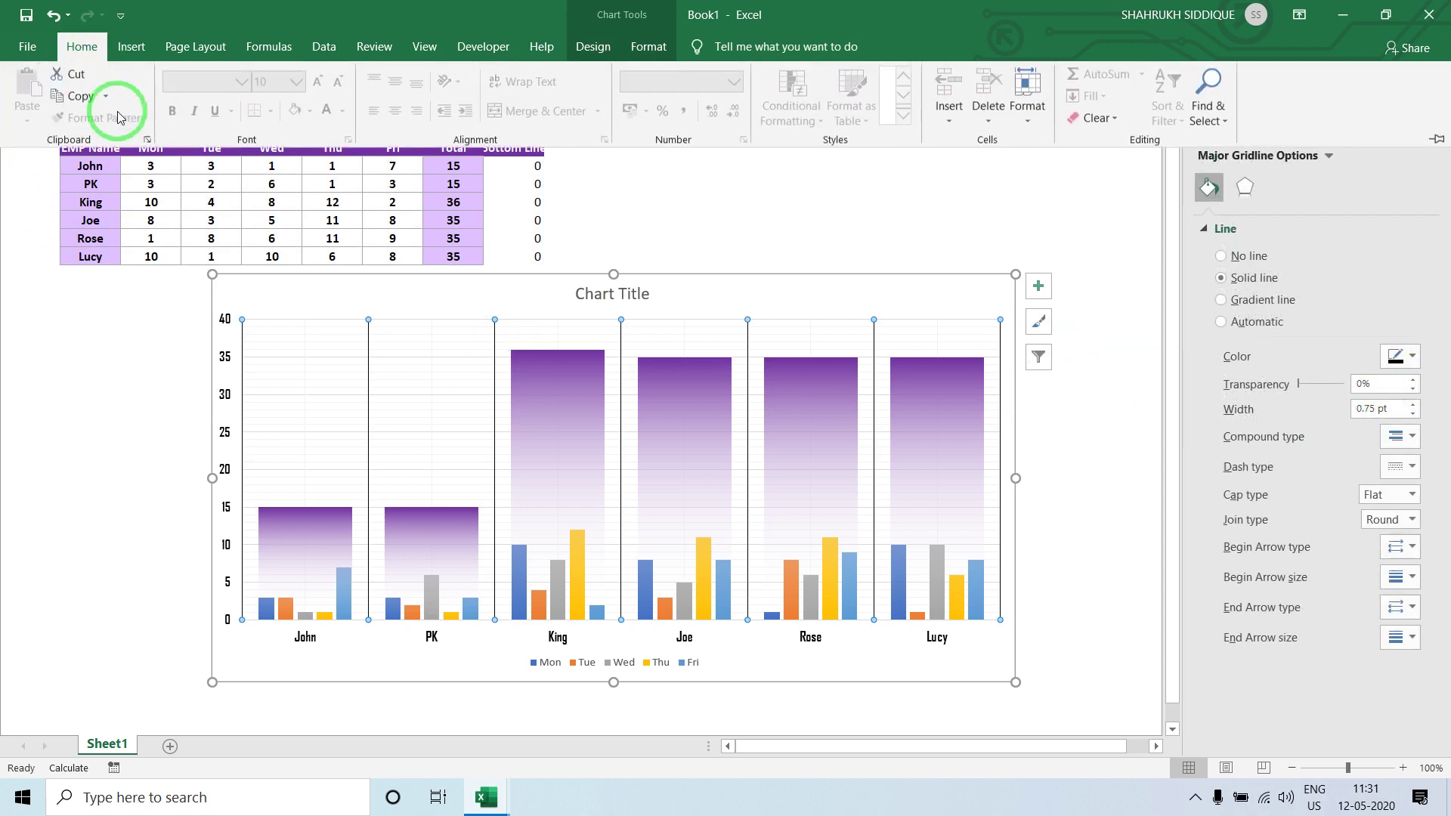
click(133, 428)
click(133, 431)
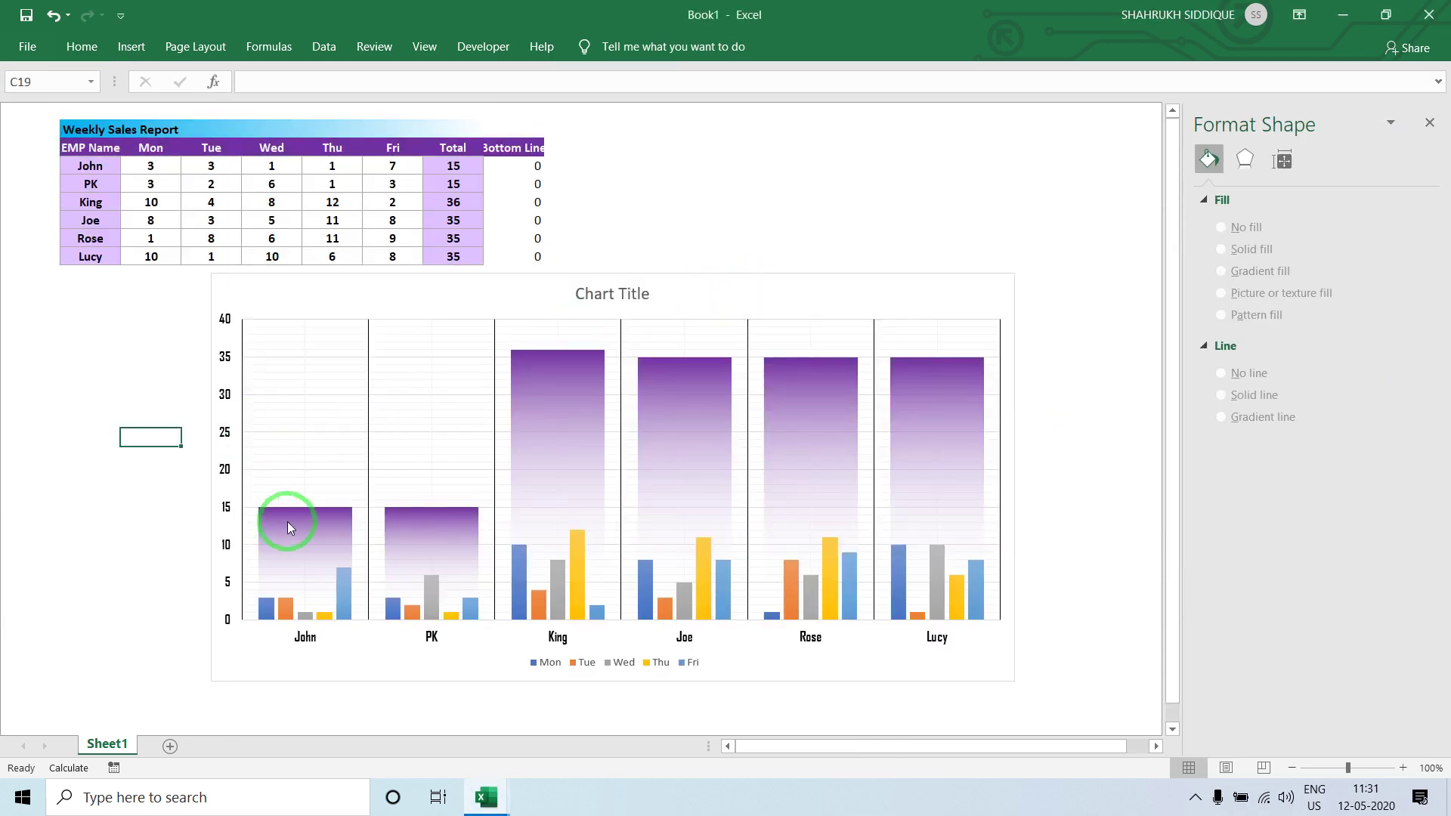
- Add value data labels to the purple Total bars and select them for formatting
right_click(287, 522)
click(301, 507)
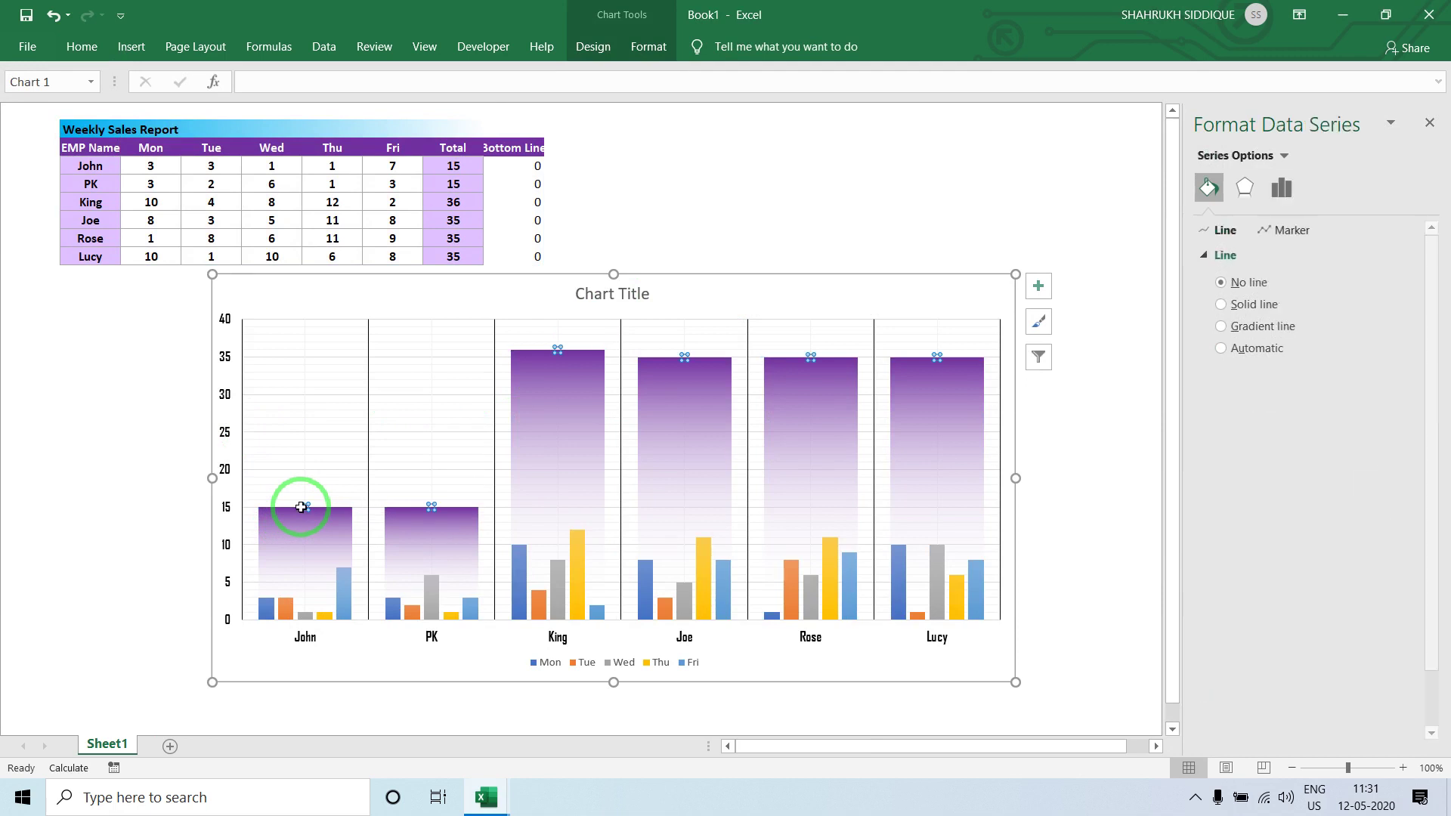
right_click(305, 506)
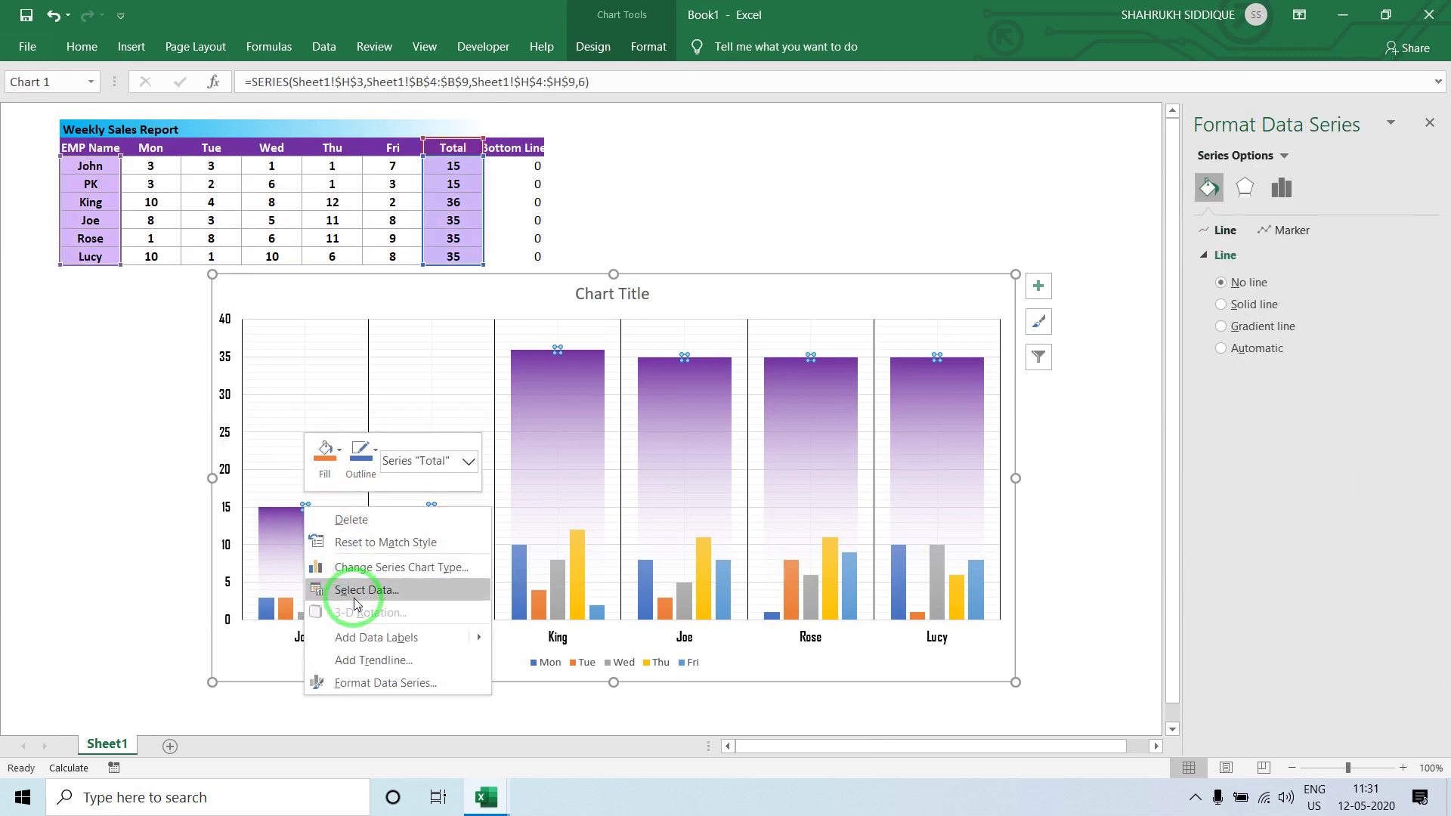
click(362, 637)
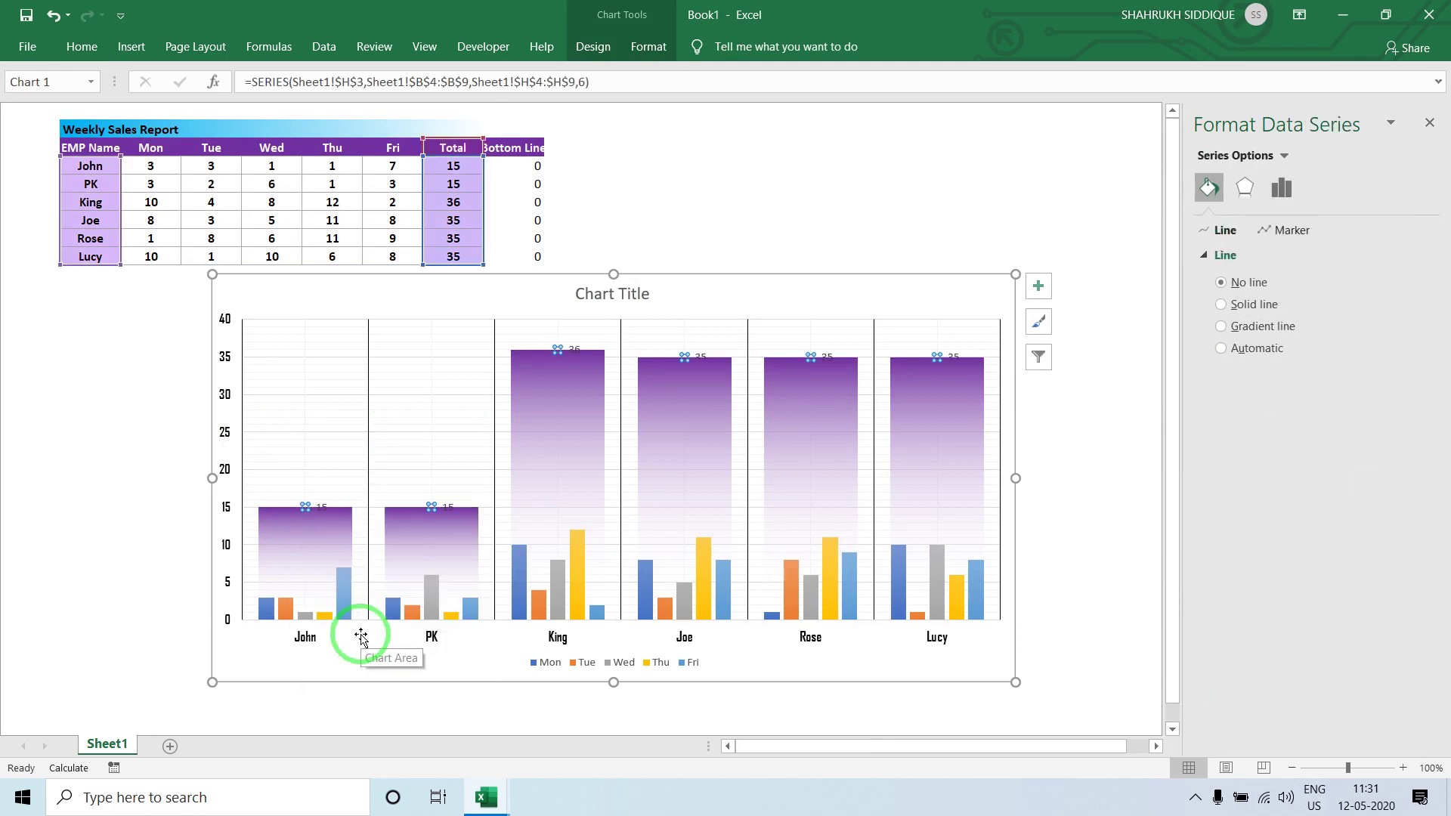
click(321, 507)
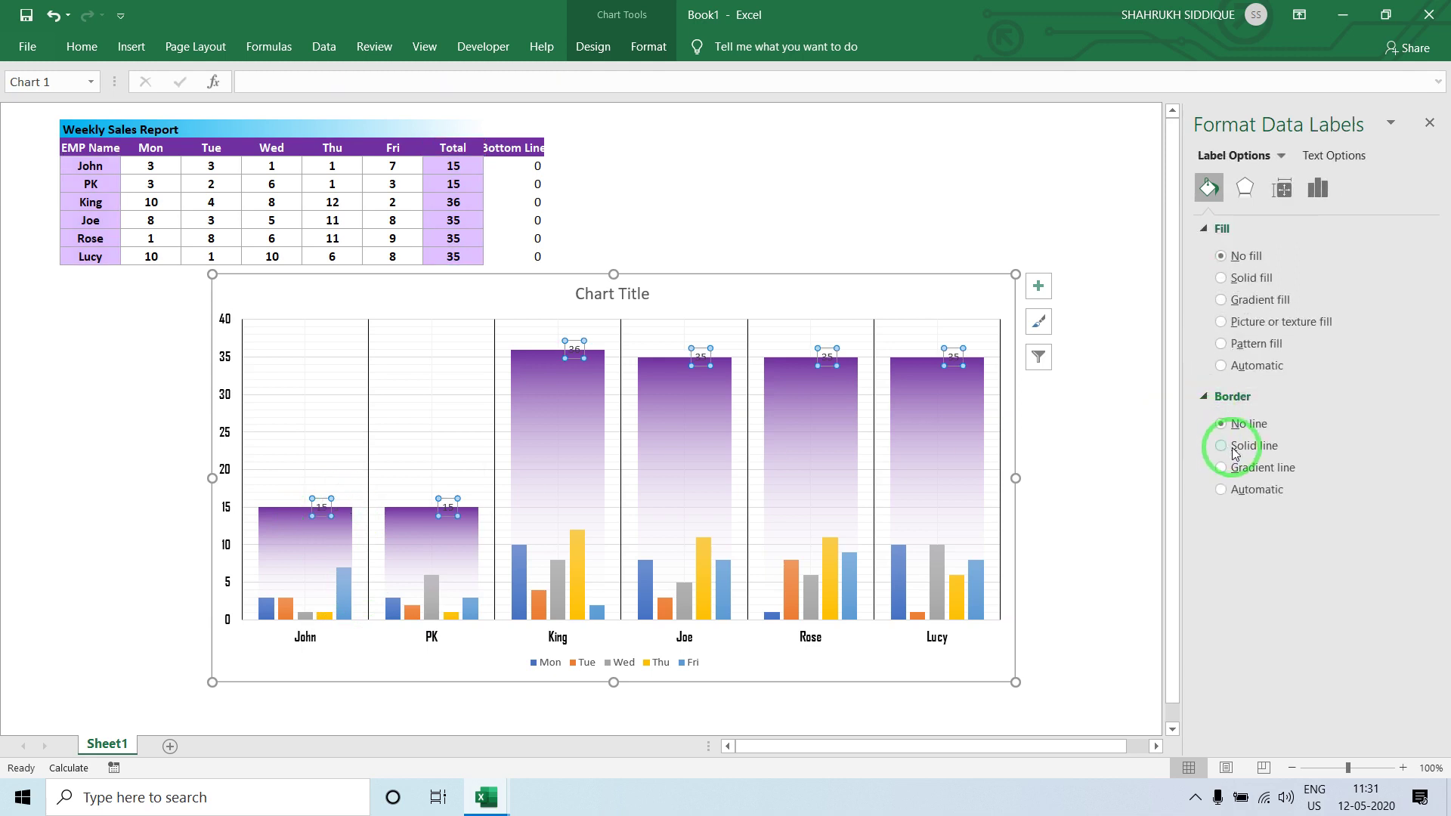
click(235, 469)
right_click(305, 512)
- Position the total labels Above the bars and change them to speech-bubble callout shapes
click(450, 707)
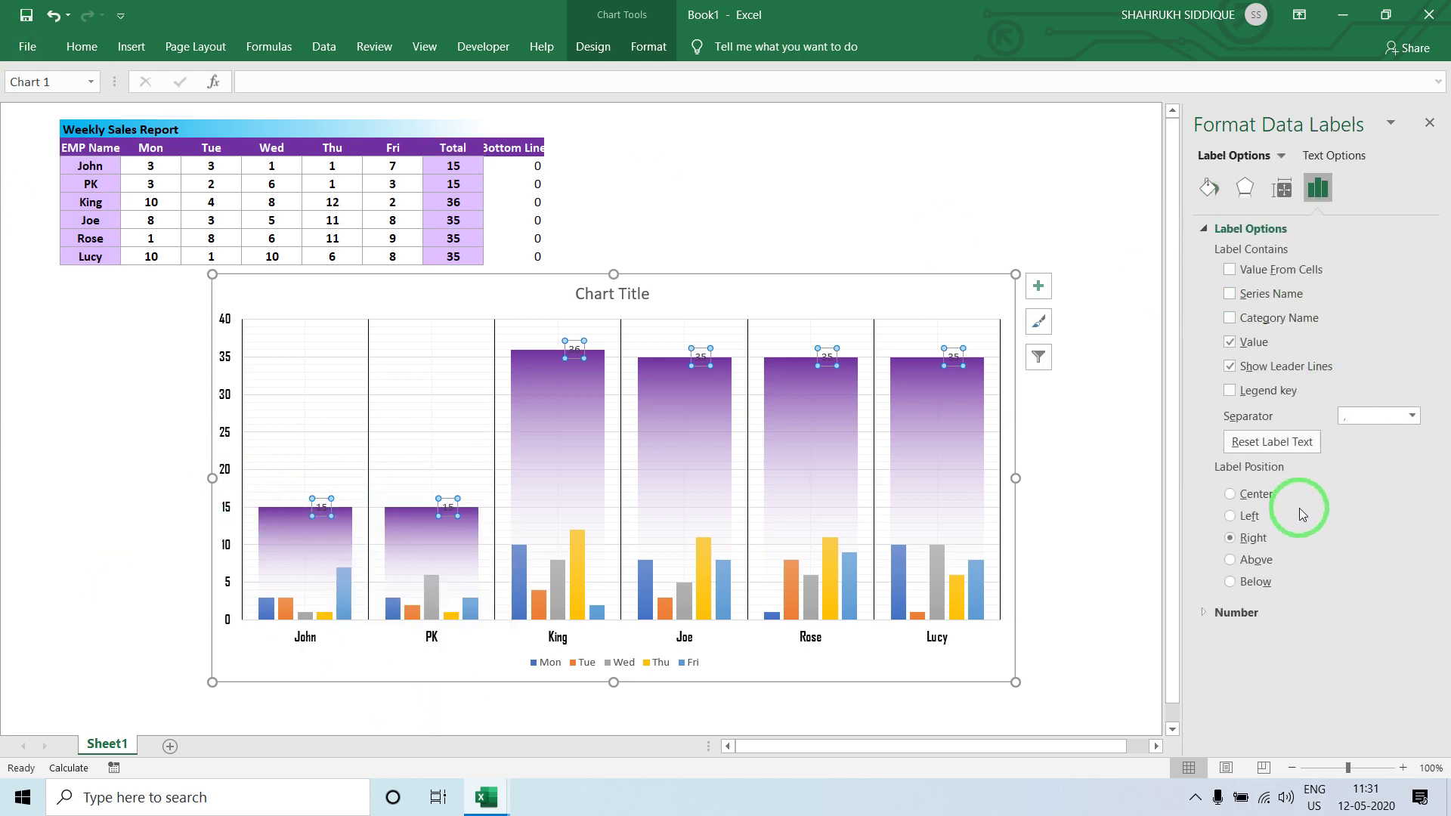
click(1256, 561)
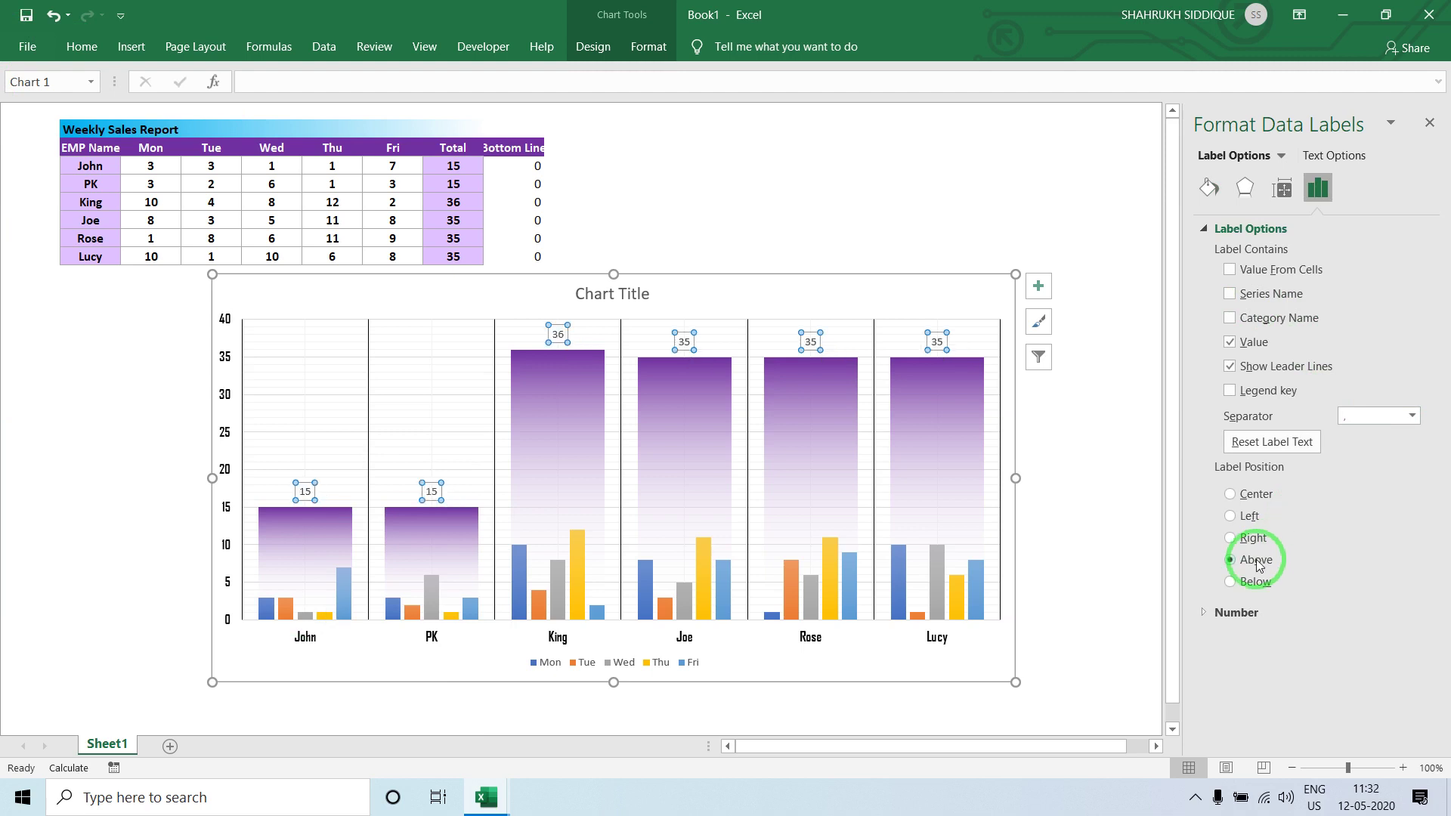
right_click(684, 342)
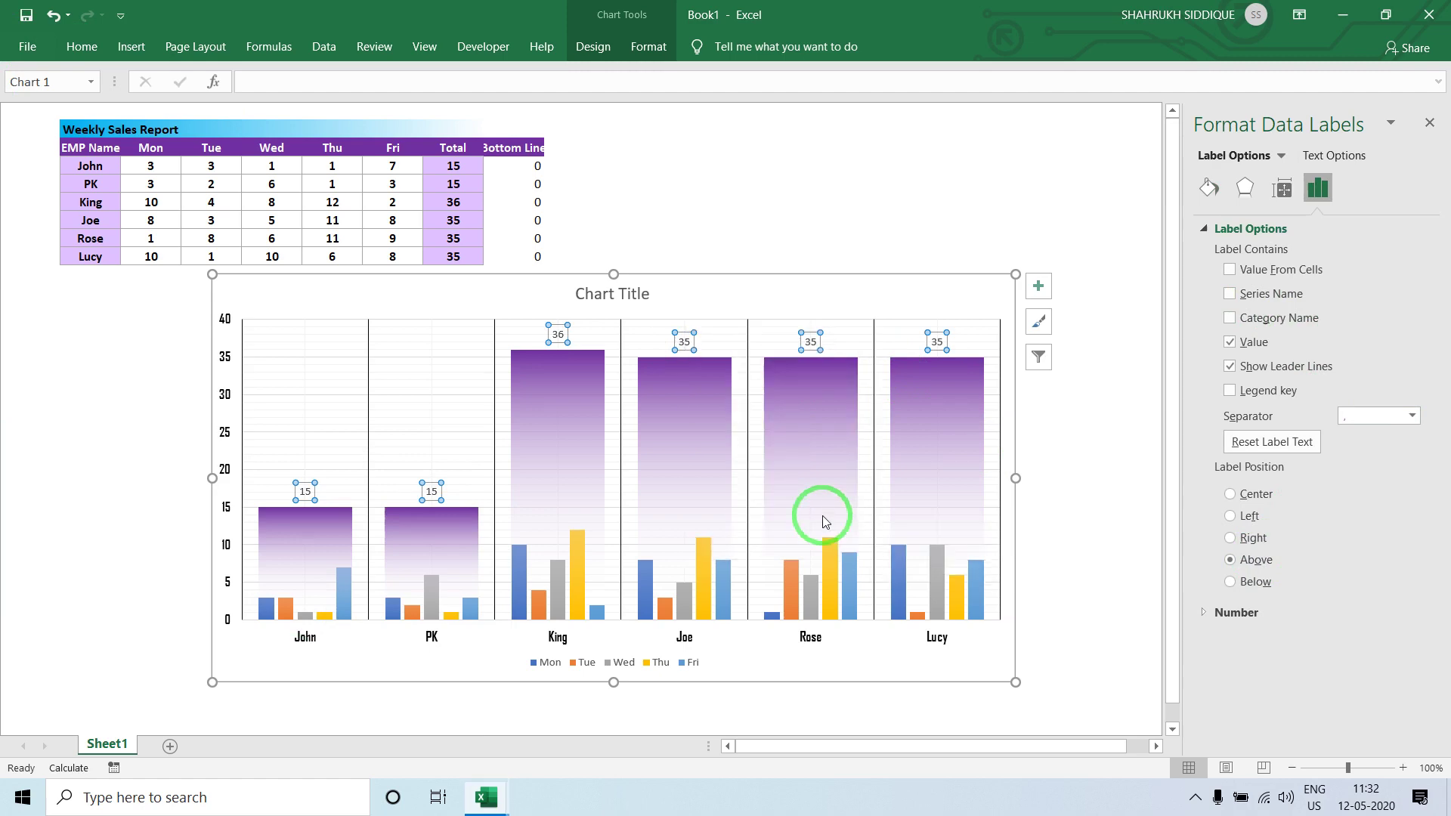
key(alt+Tab)
key(alt+Tab)
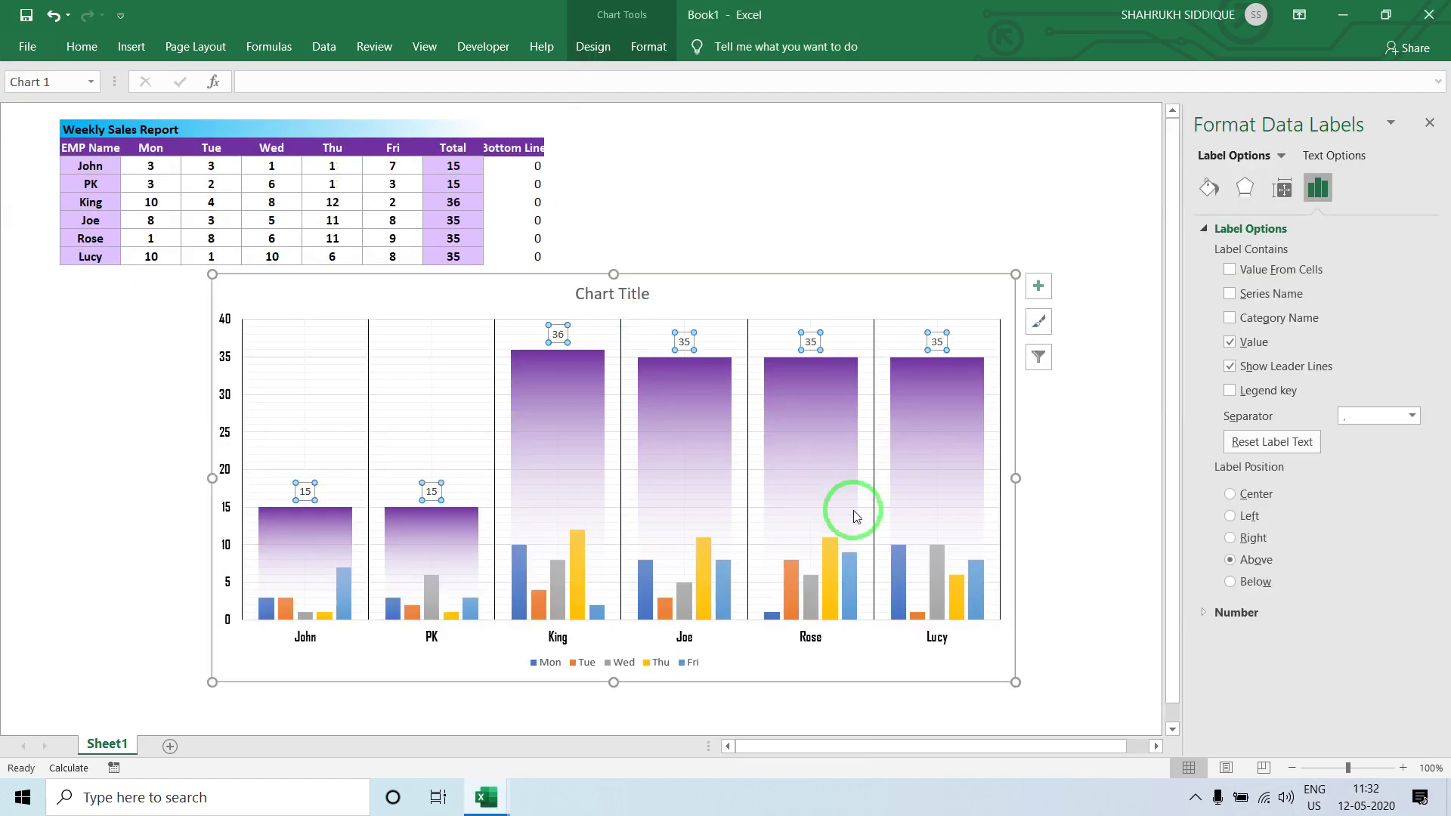
right_click(822, 354)
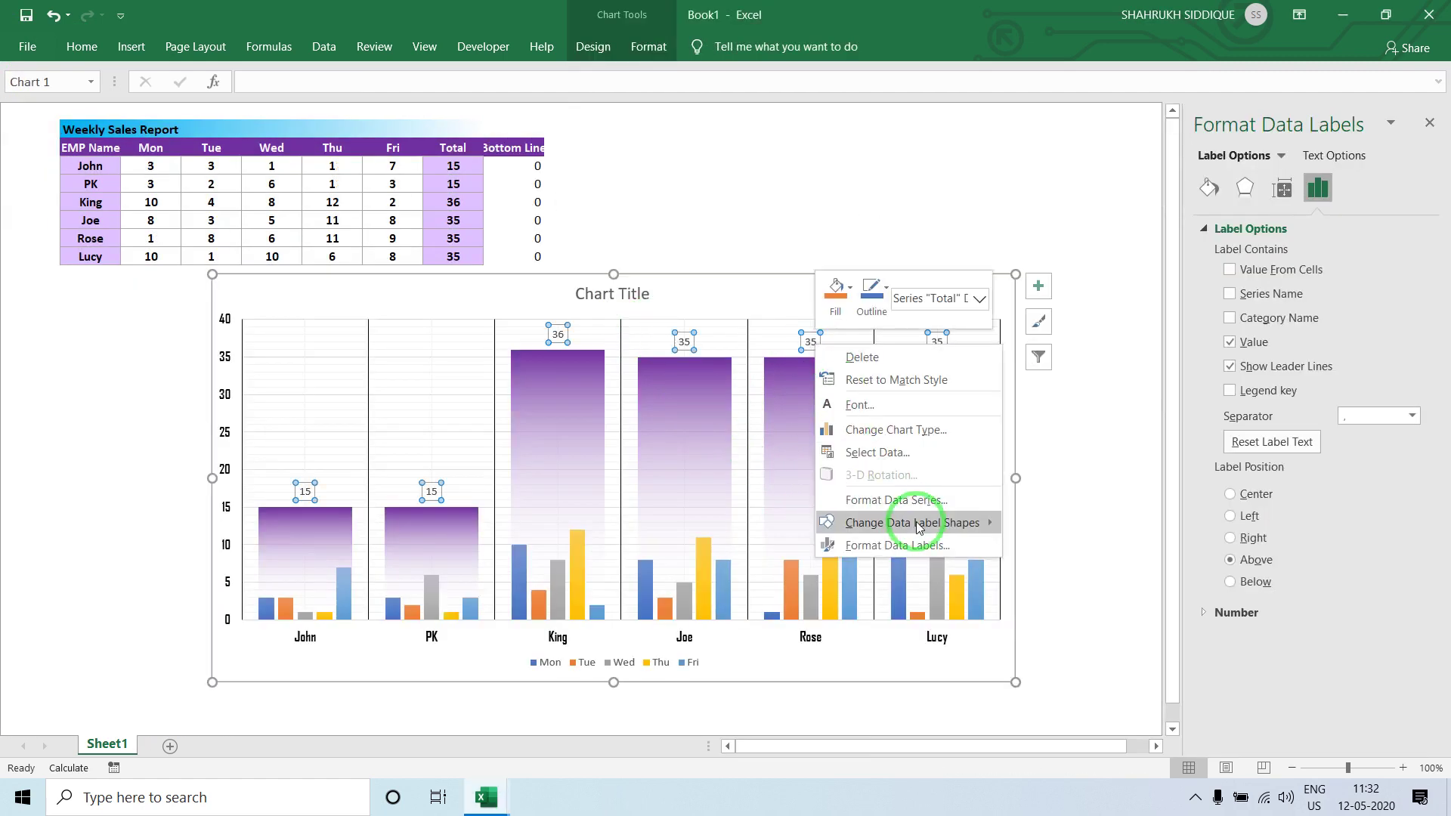
mouse_move(911, 522)
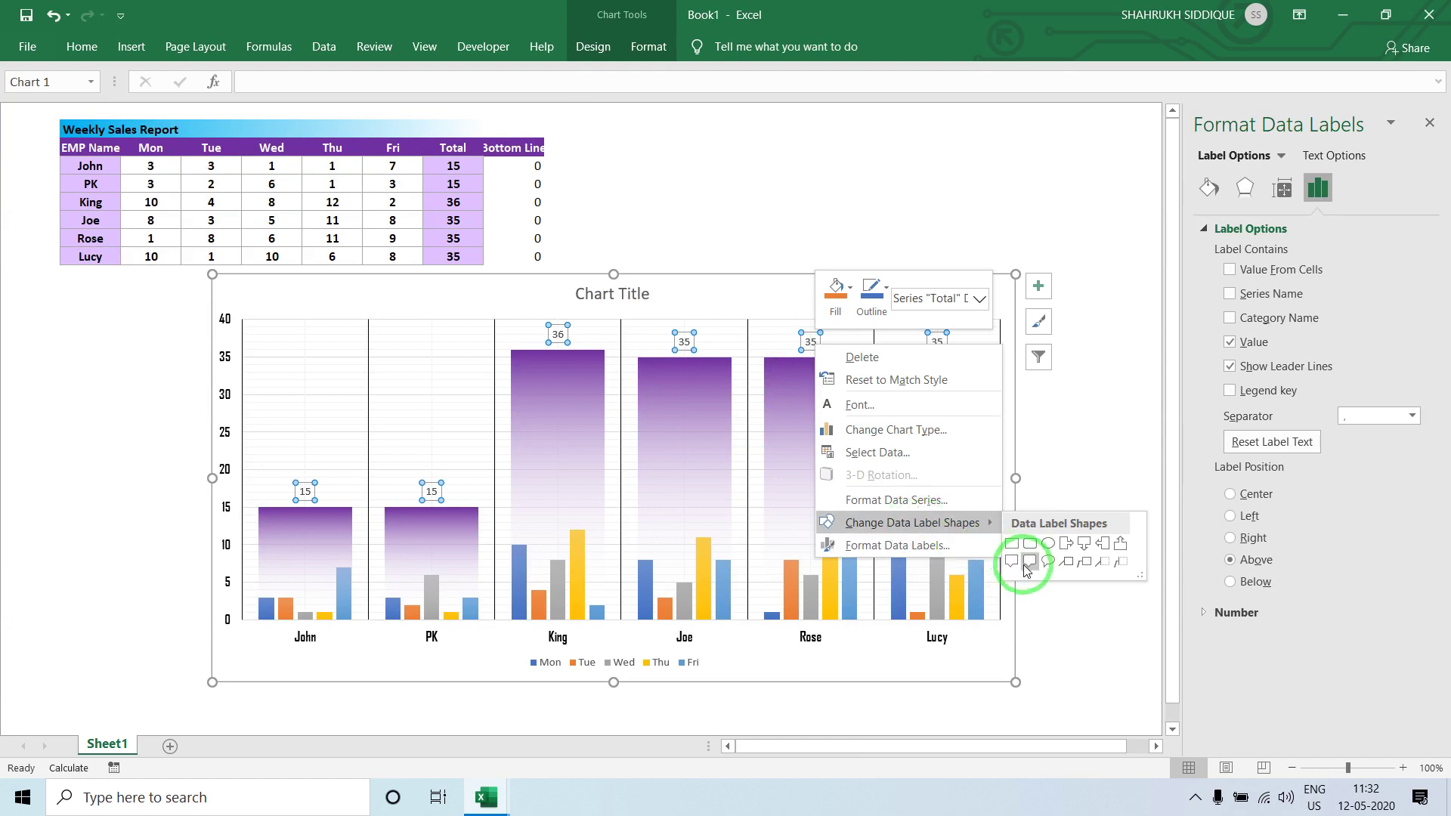
click(1032, 566)
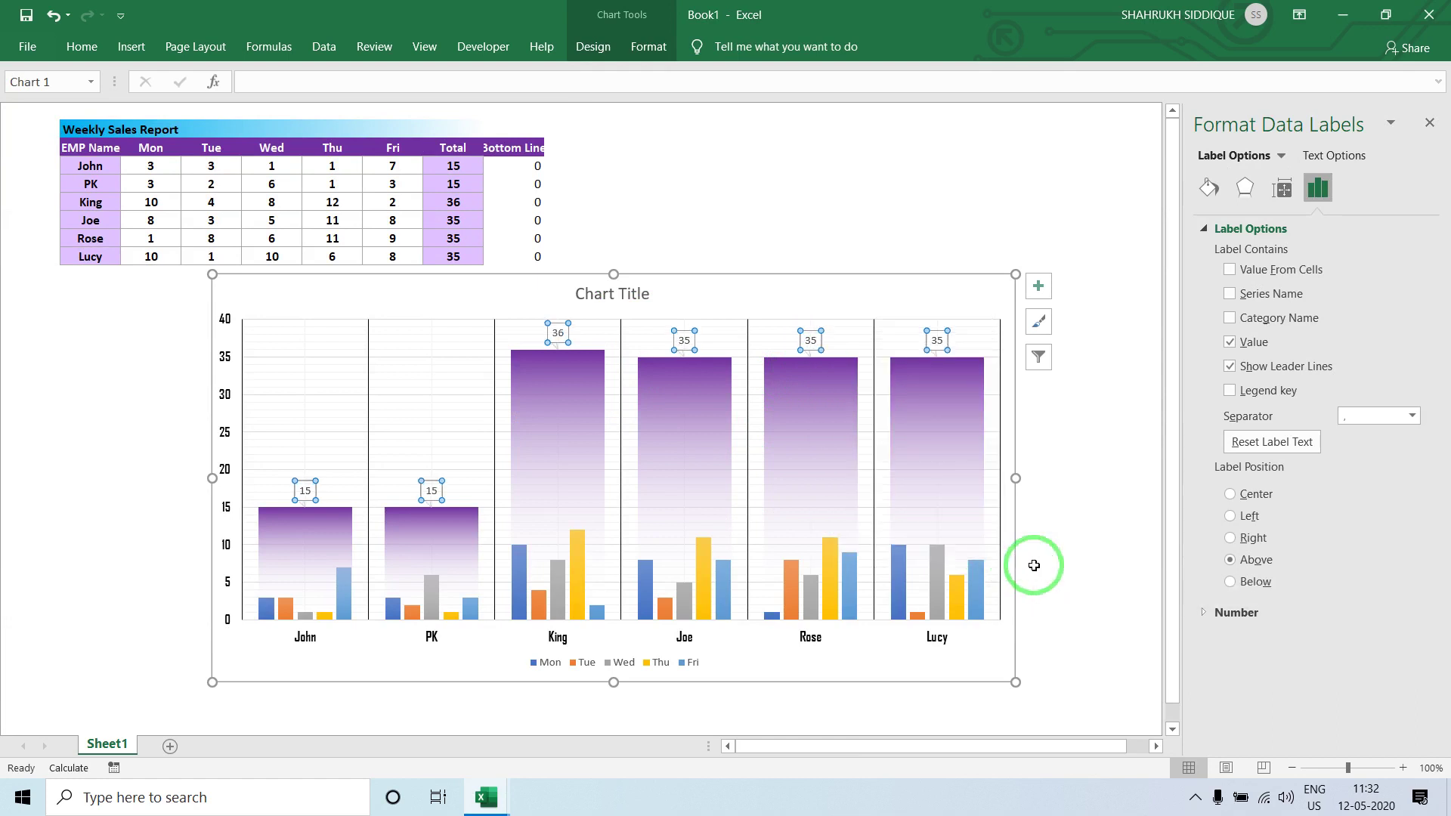
click(648, 46)
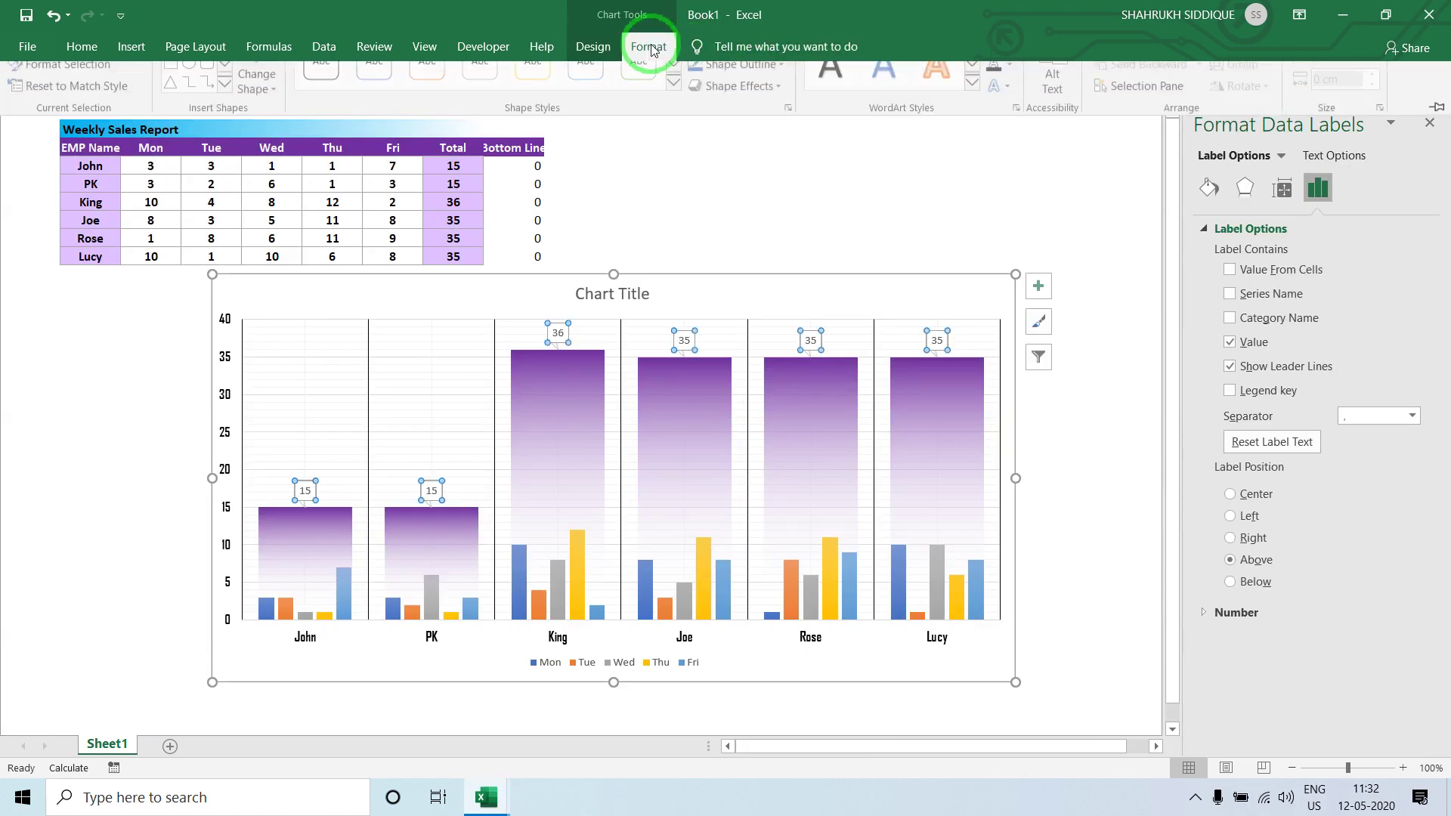
- Fill the total callout labels with purple
click(649, 47)
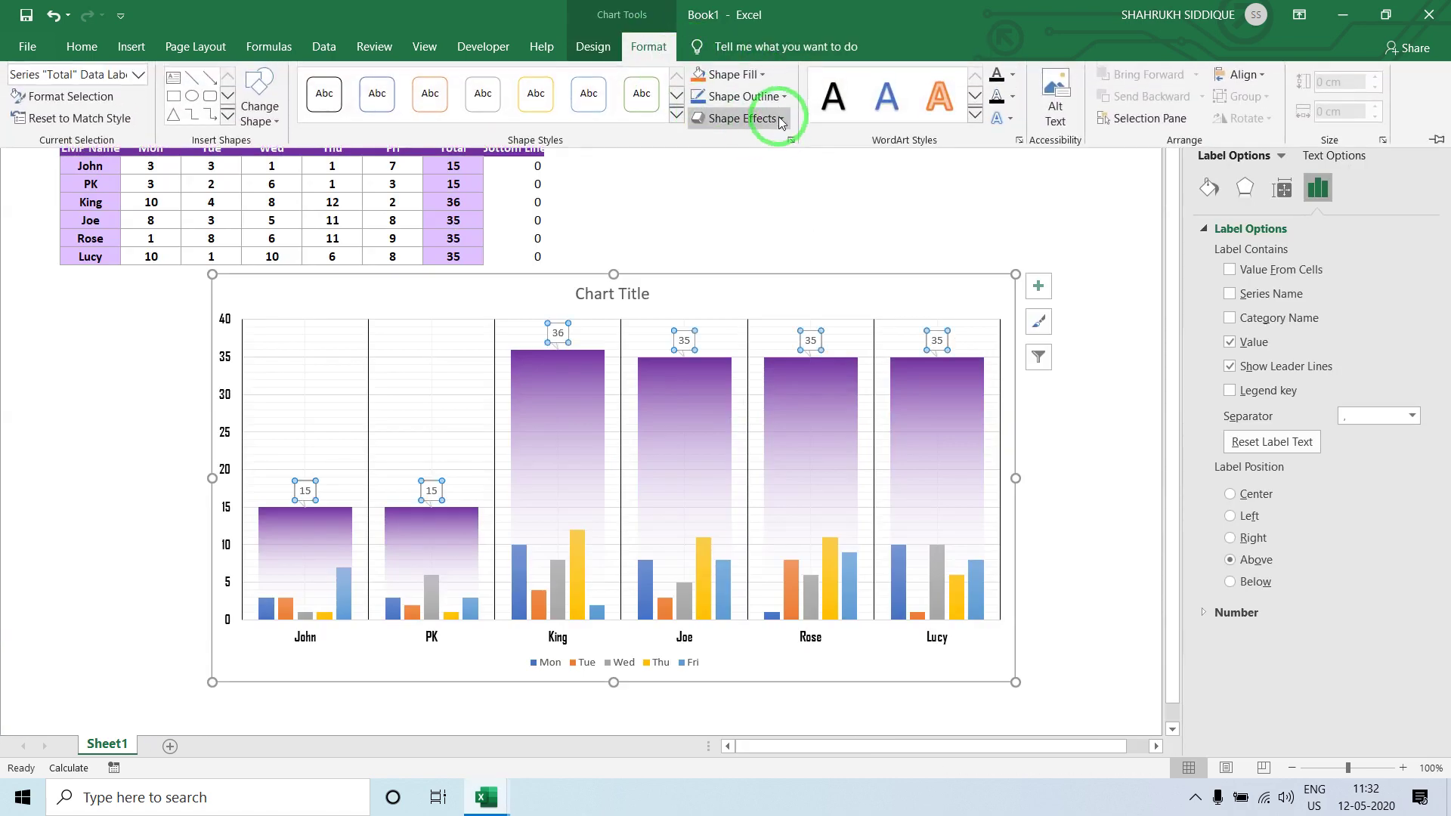
click(710, 81)
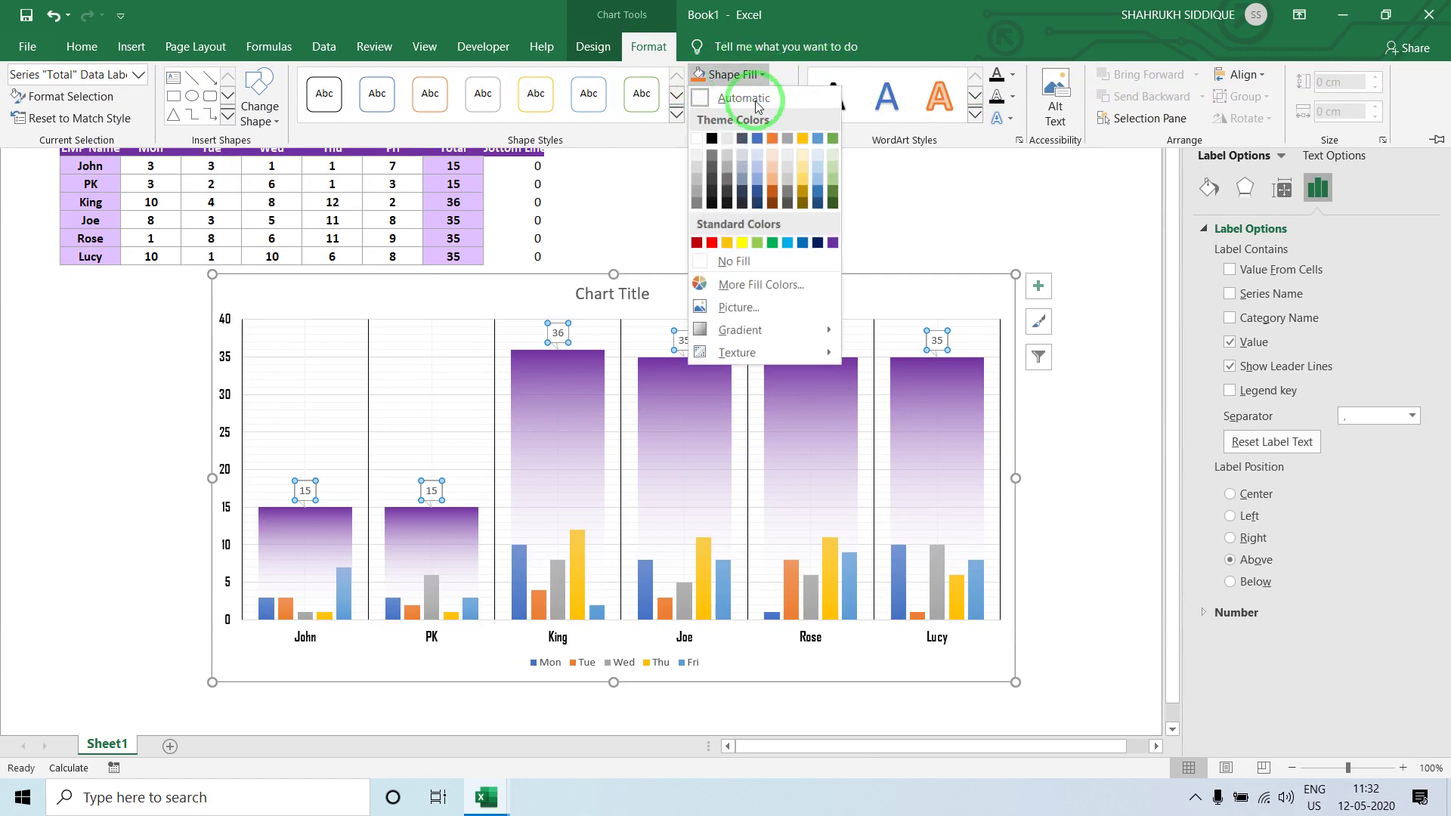
click(833, 242)
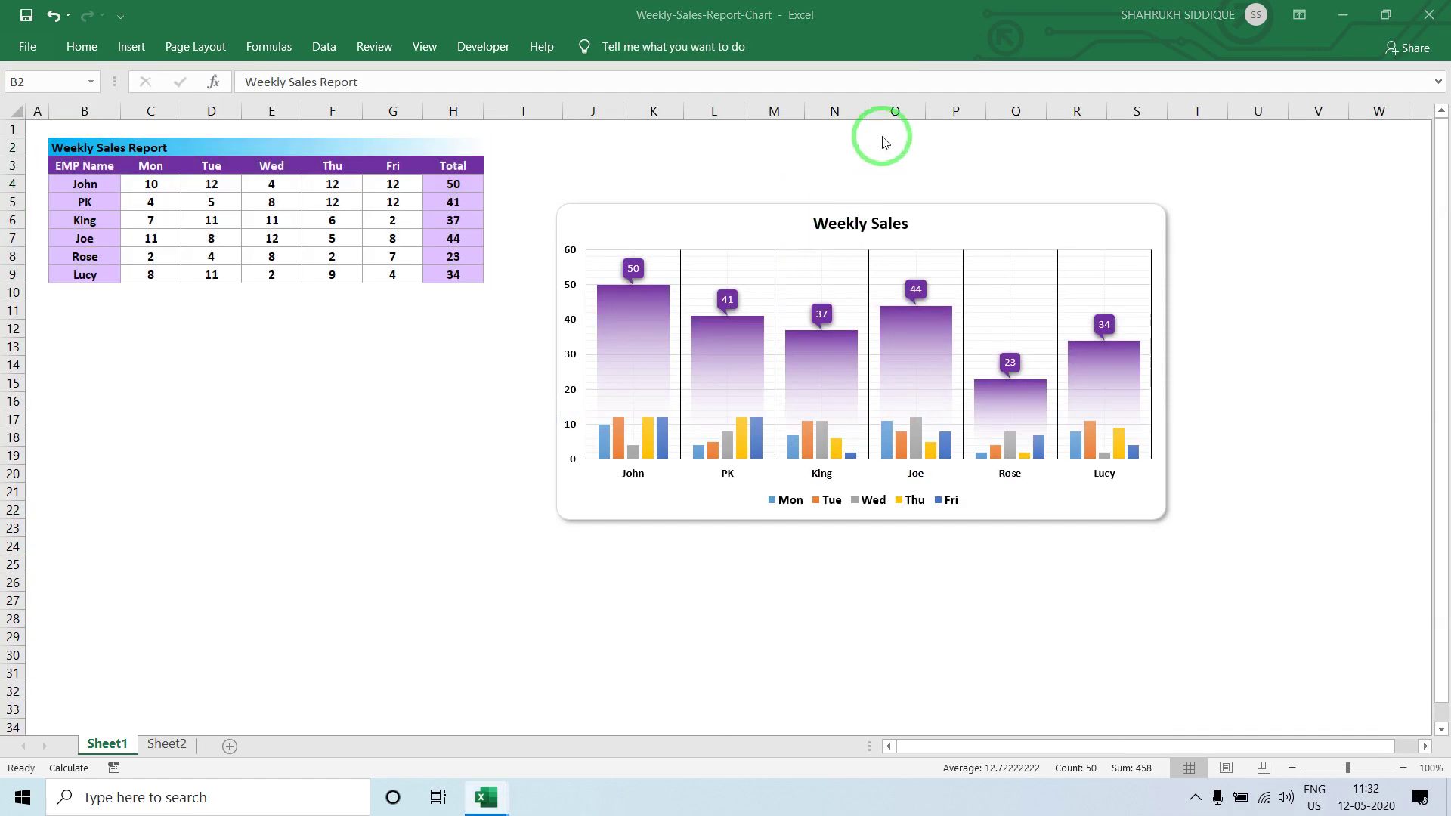
key(alt+Tab)
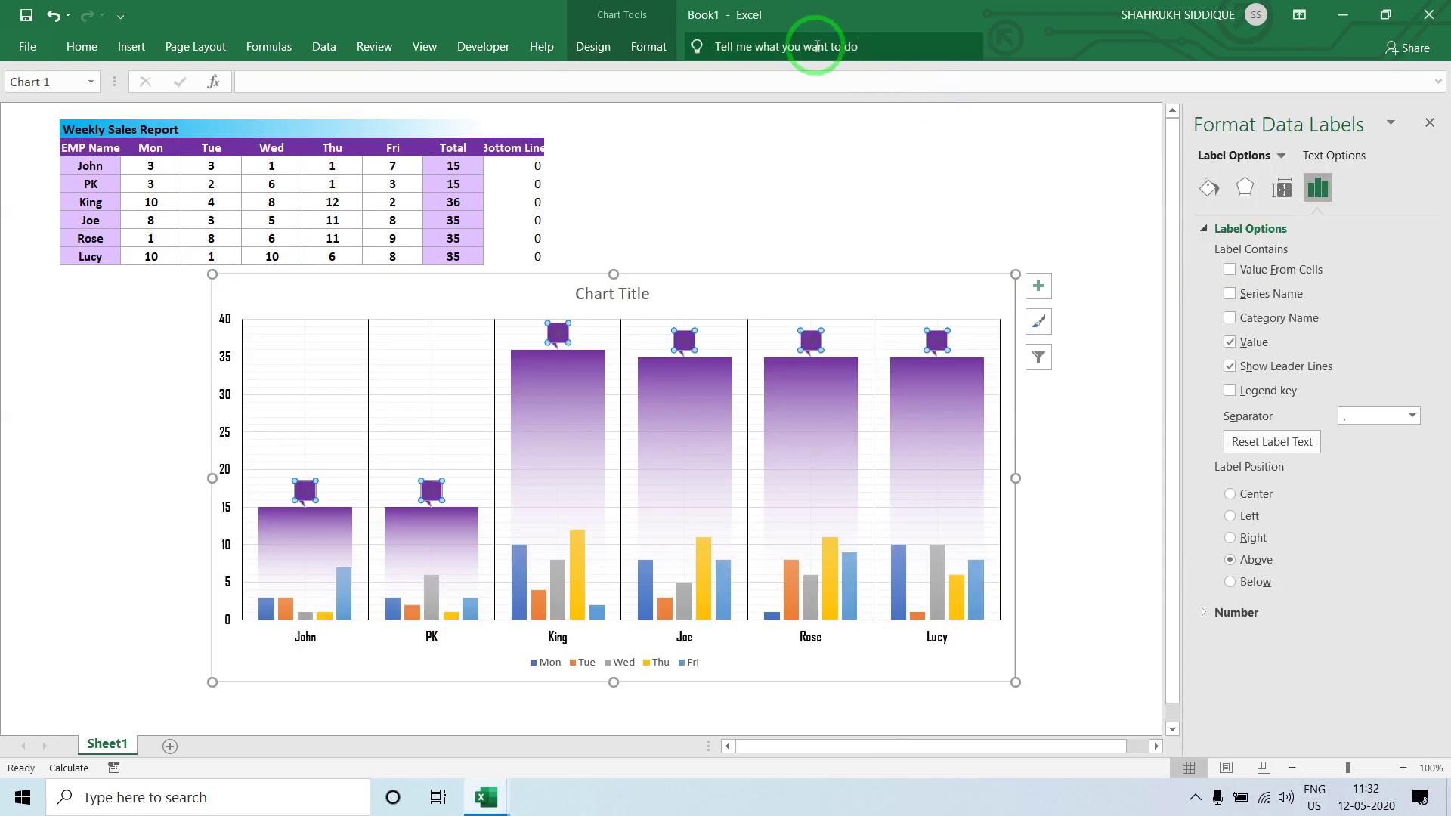
- Make the callout numbers white, bold, size 10 Agency FB text
click(648, 46)
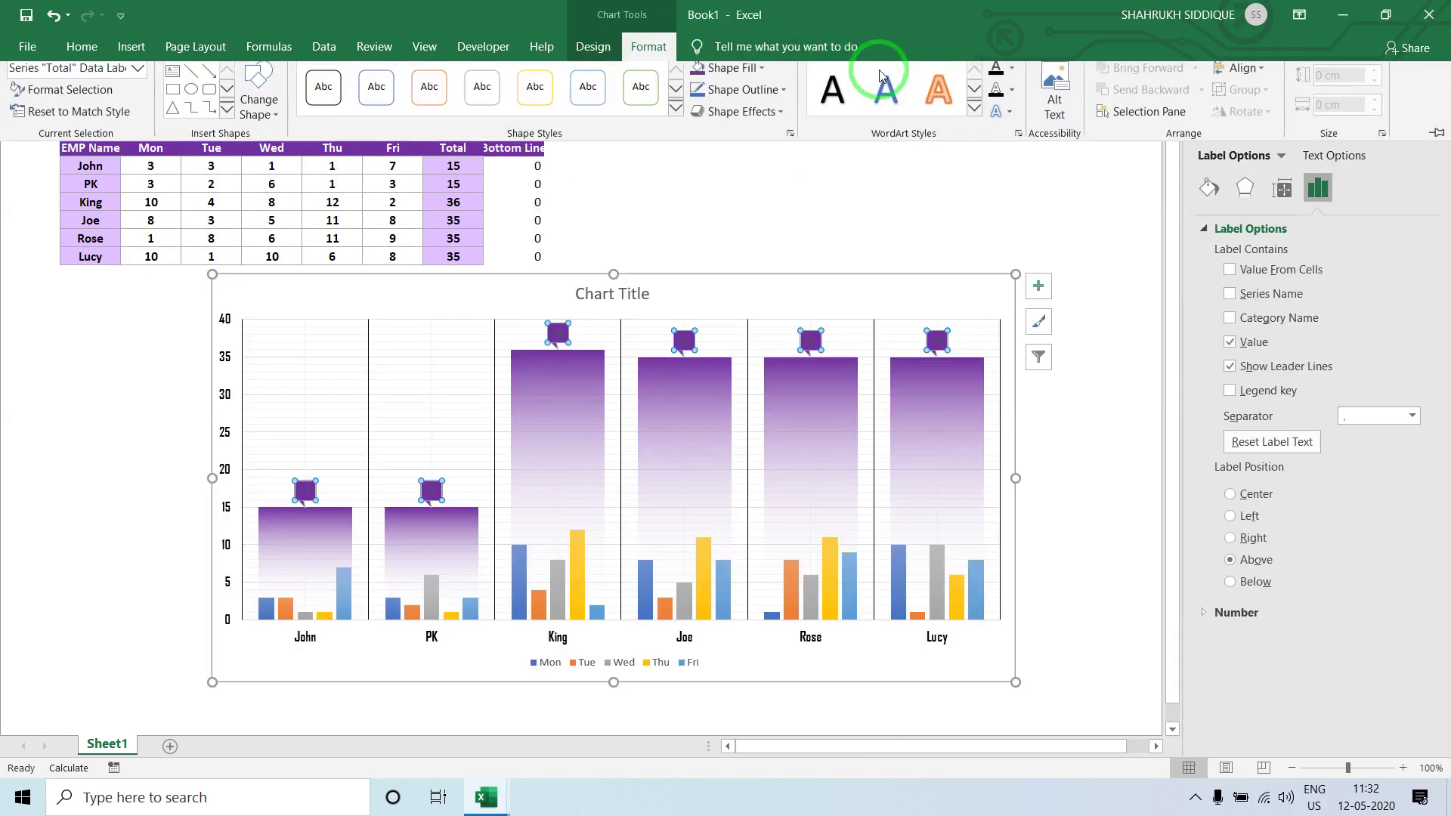
click(1014, 76)
click(997, 143)
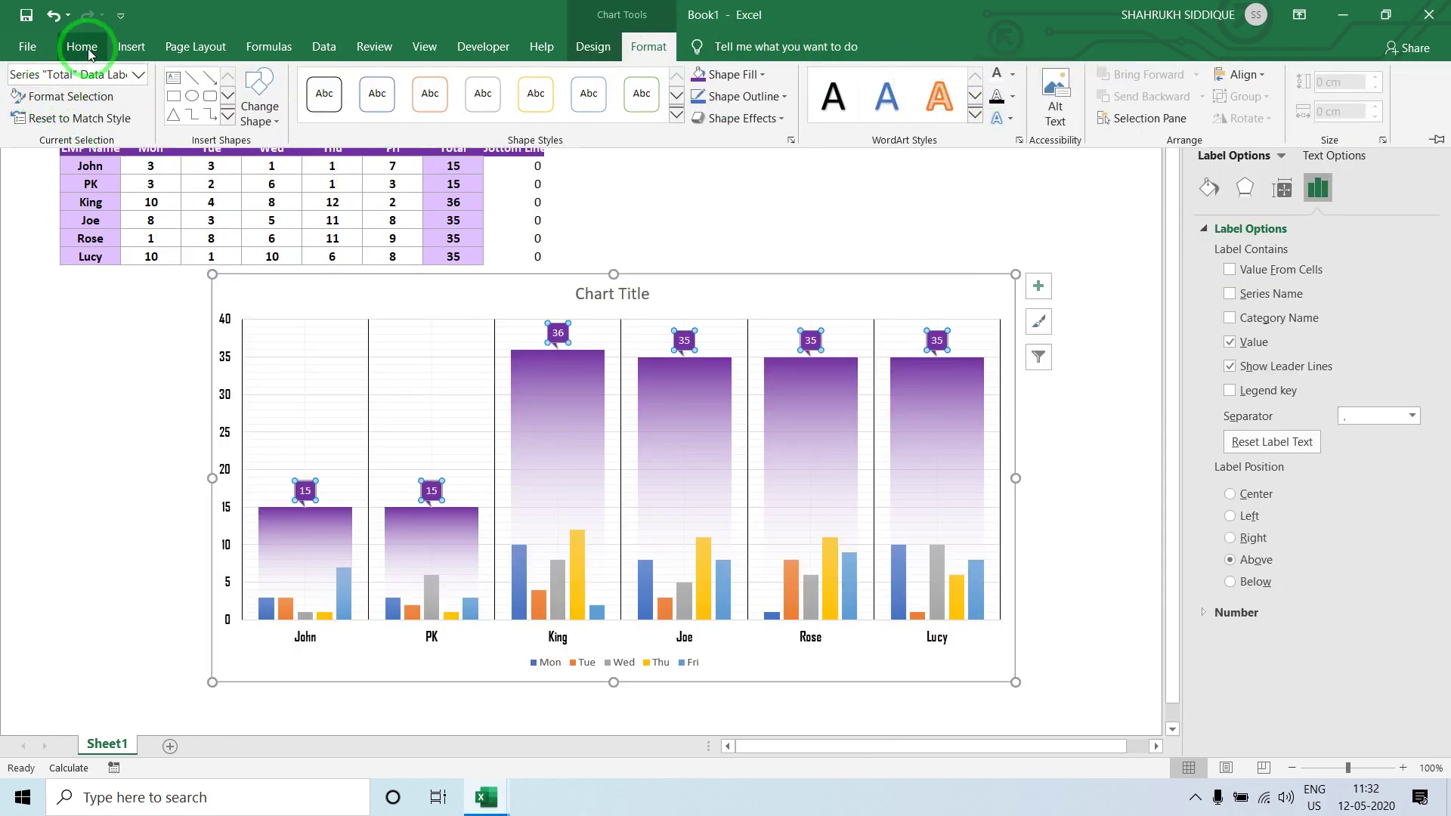
click(88, 52)
click(173, 113)
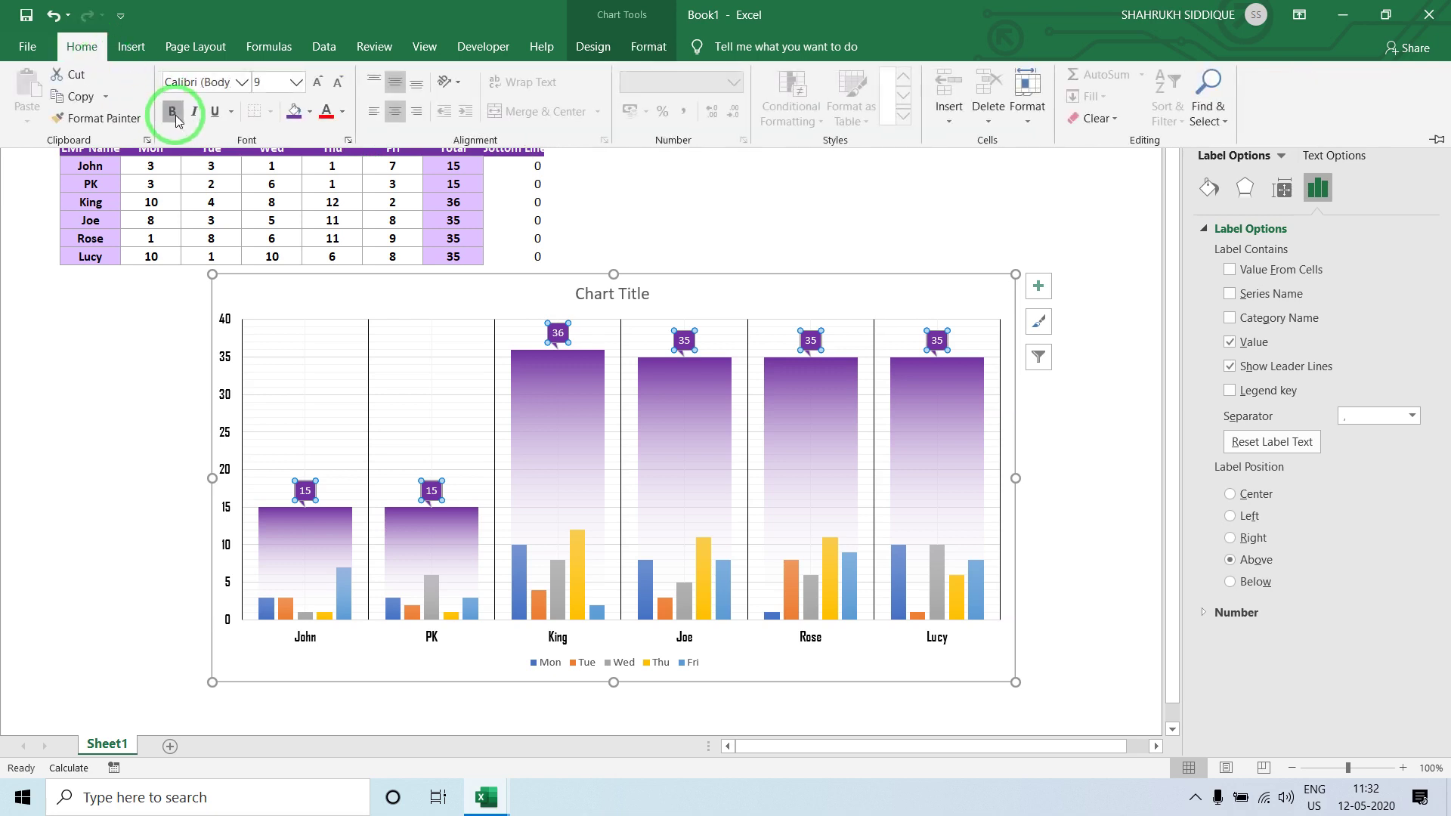
click(318, 81)
click(213, 83)
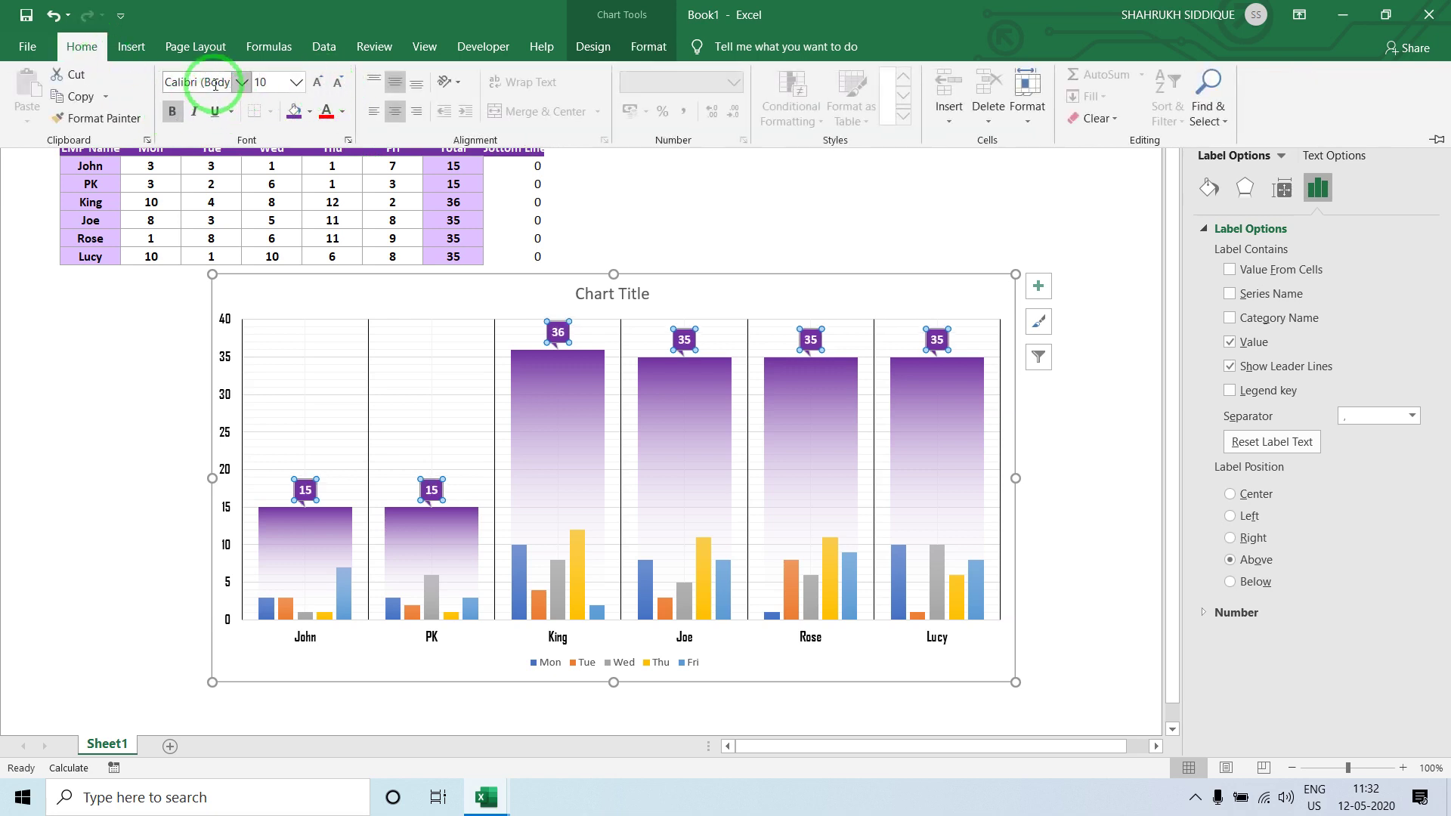
text(Agency FB)
key(Return)
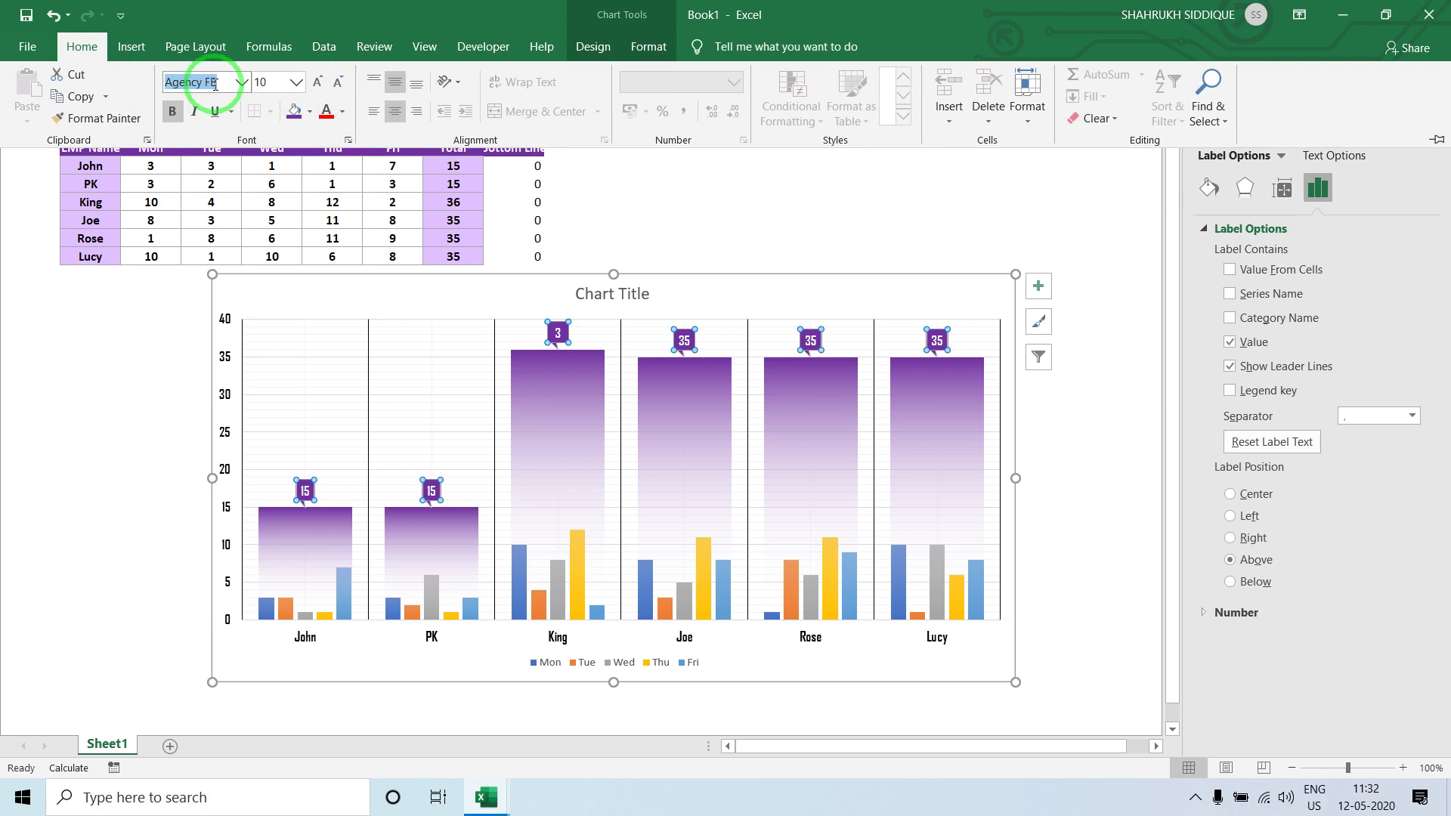
click(313, 503)
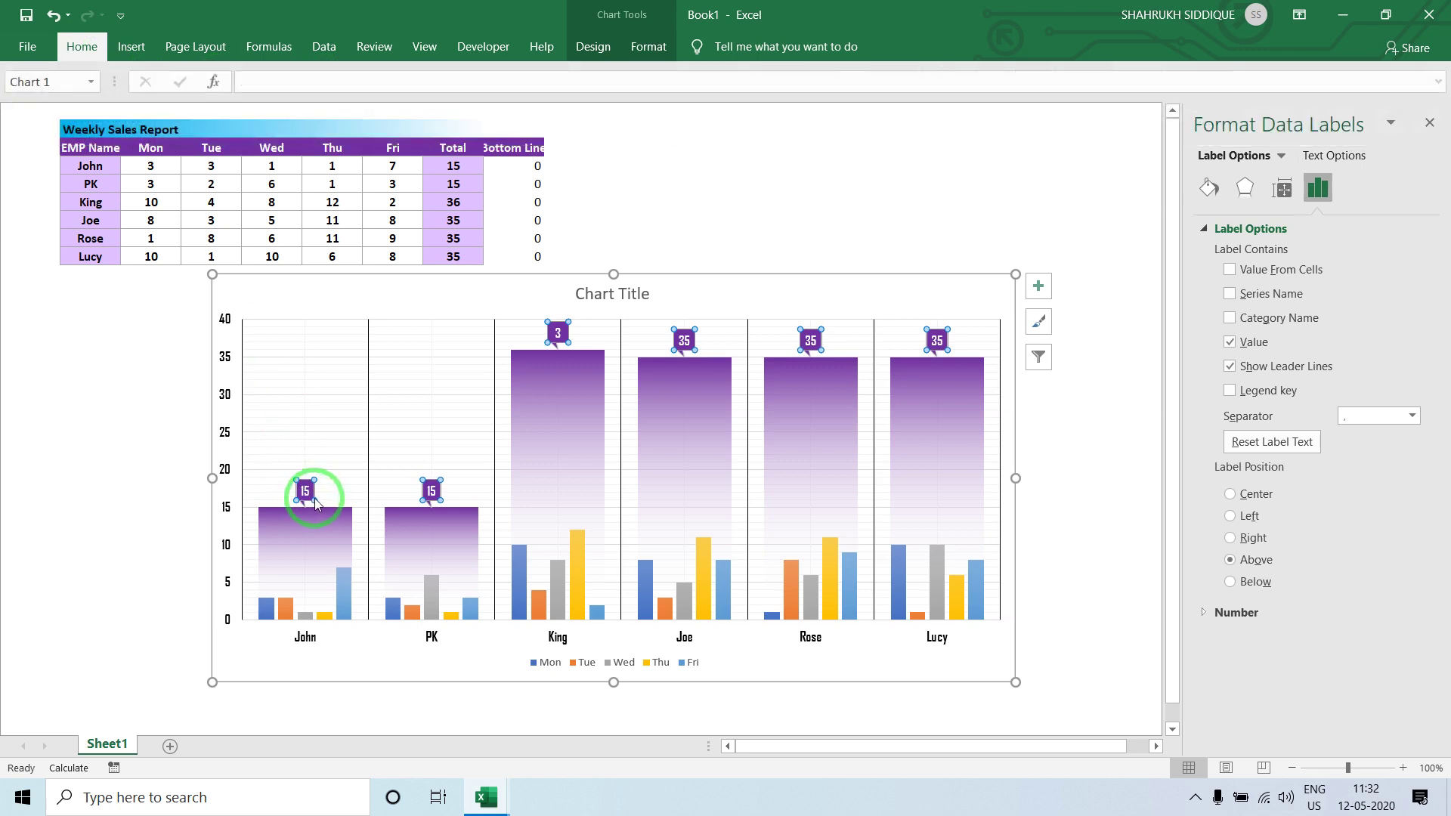
- Give the Mon–Fri legend labels black, bold, 10 pt text
click(114, 499)
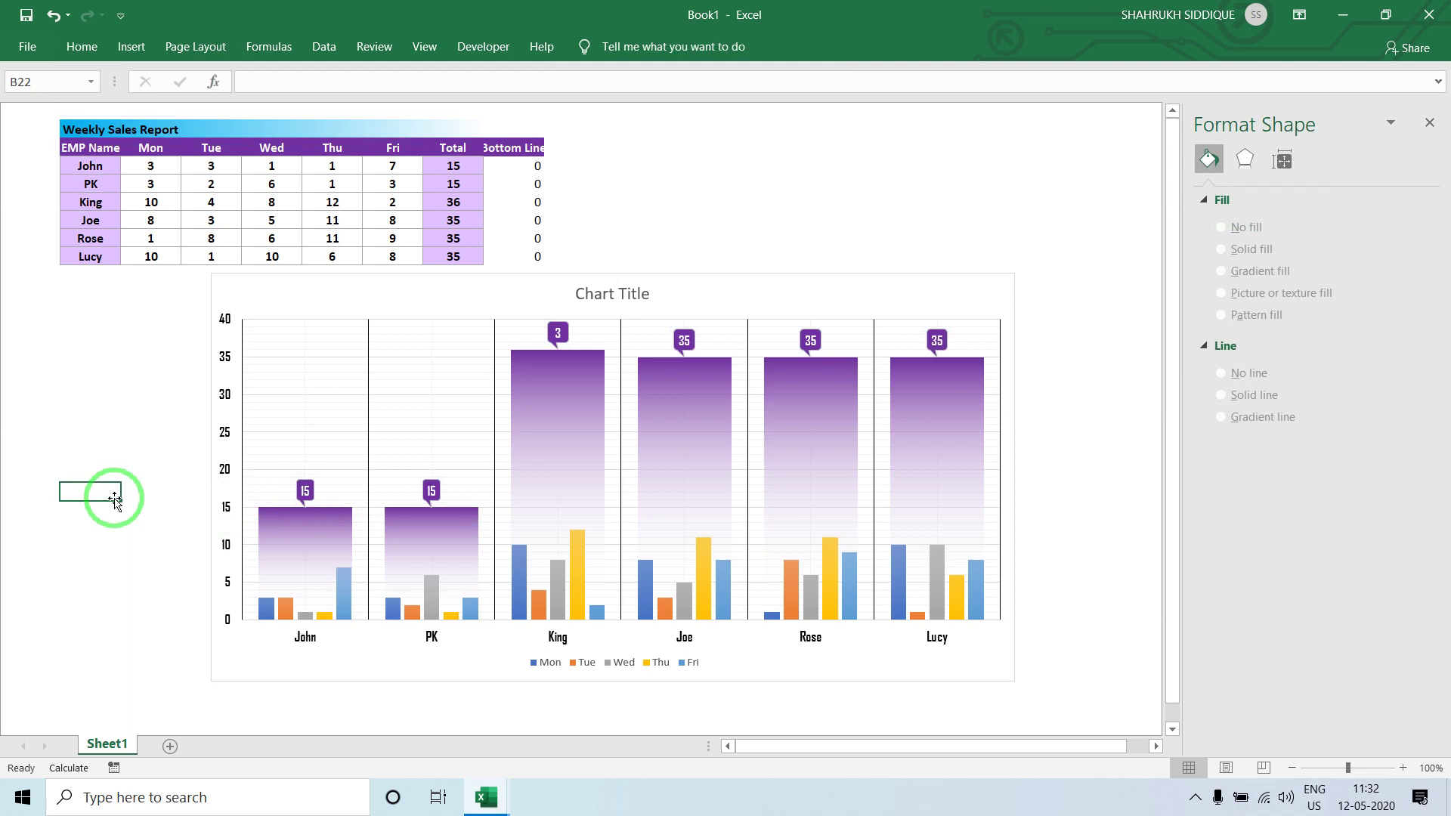
click(574, 665)
click(650, 46)
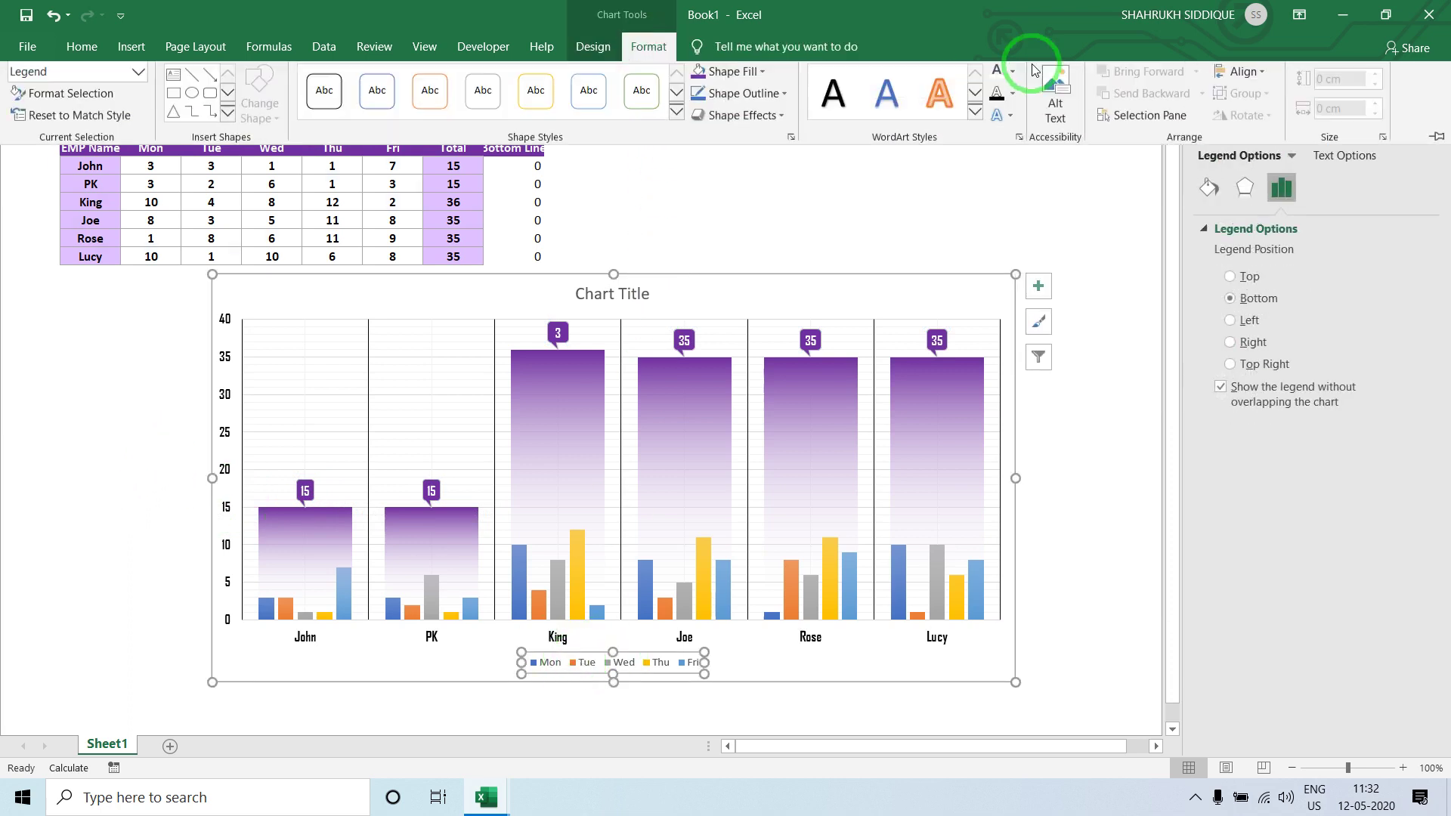
click(1013, 80)
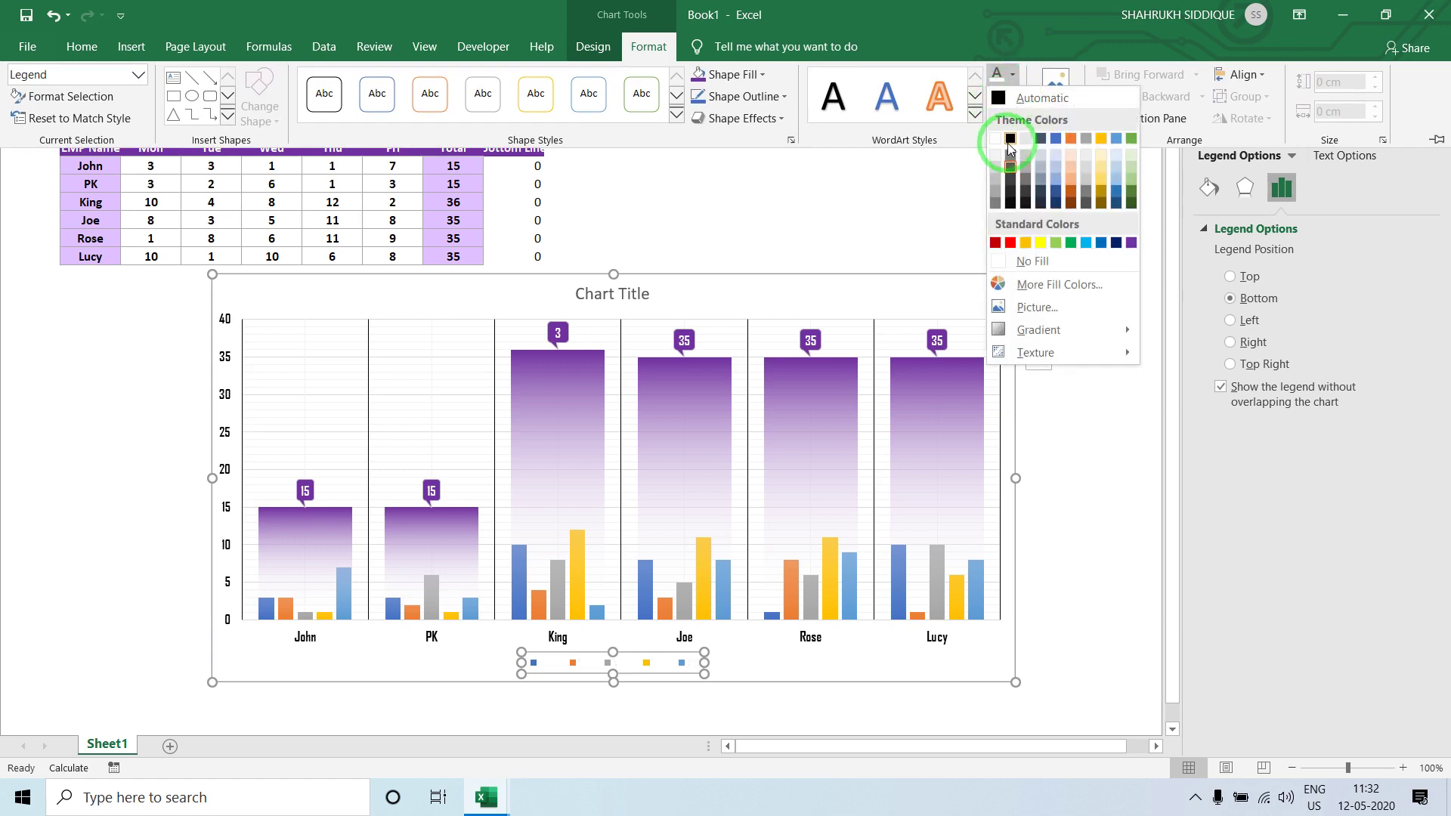
click(1009, 144)
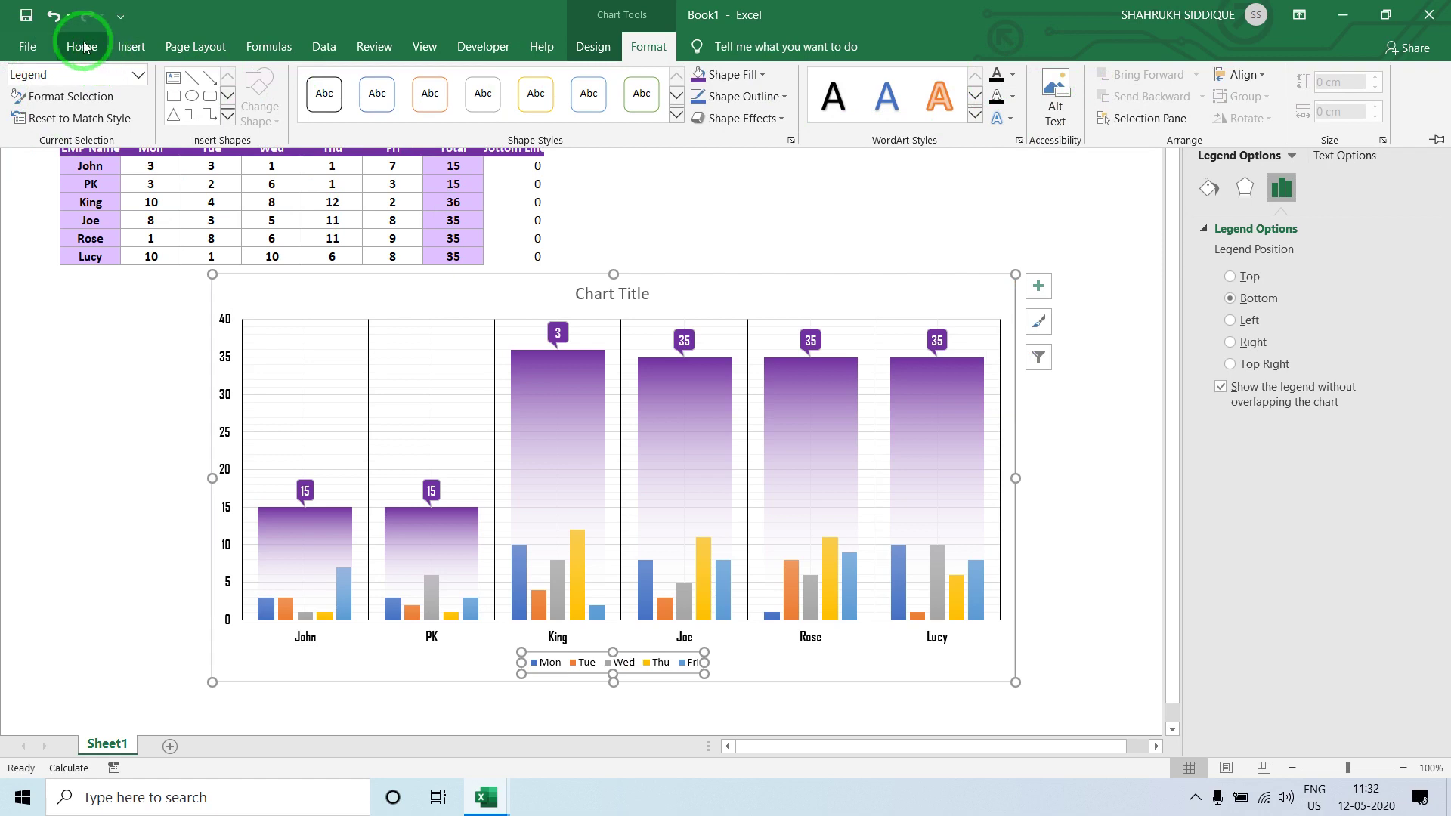
click(81, 47)
click(172, 112)
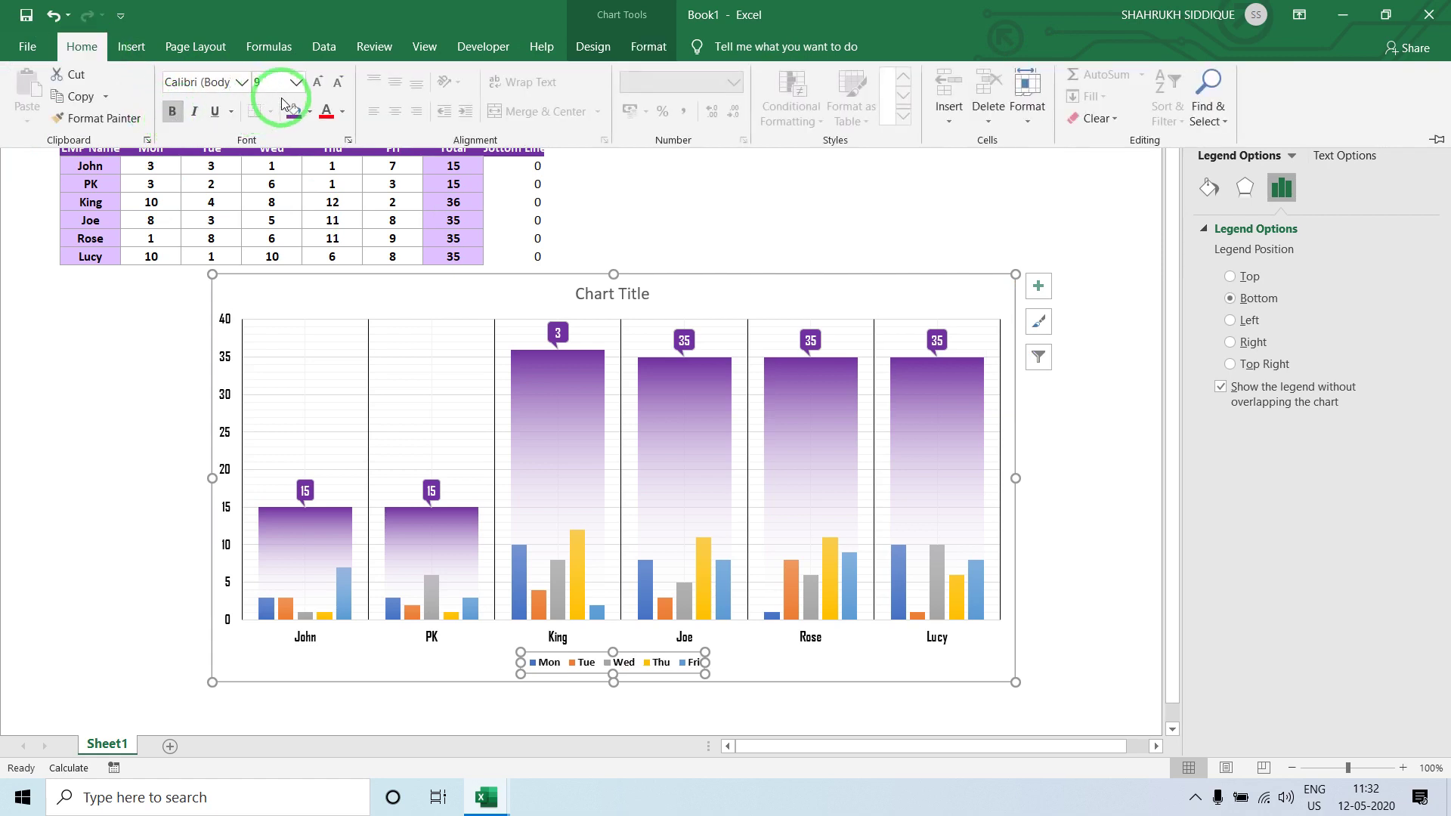
click(316, 82)
click(145, 311)
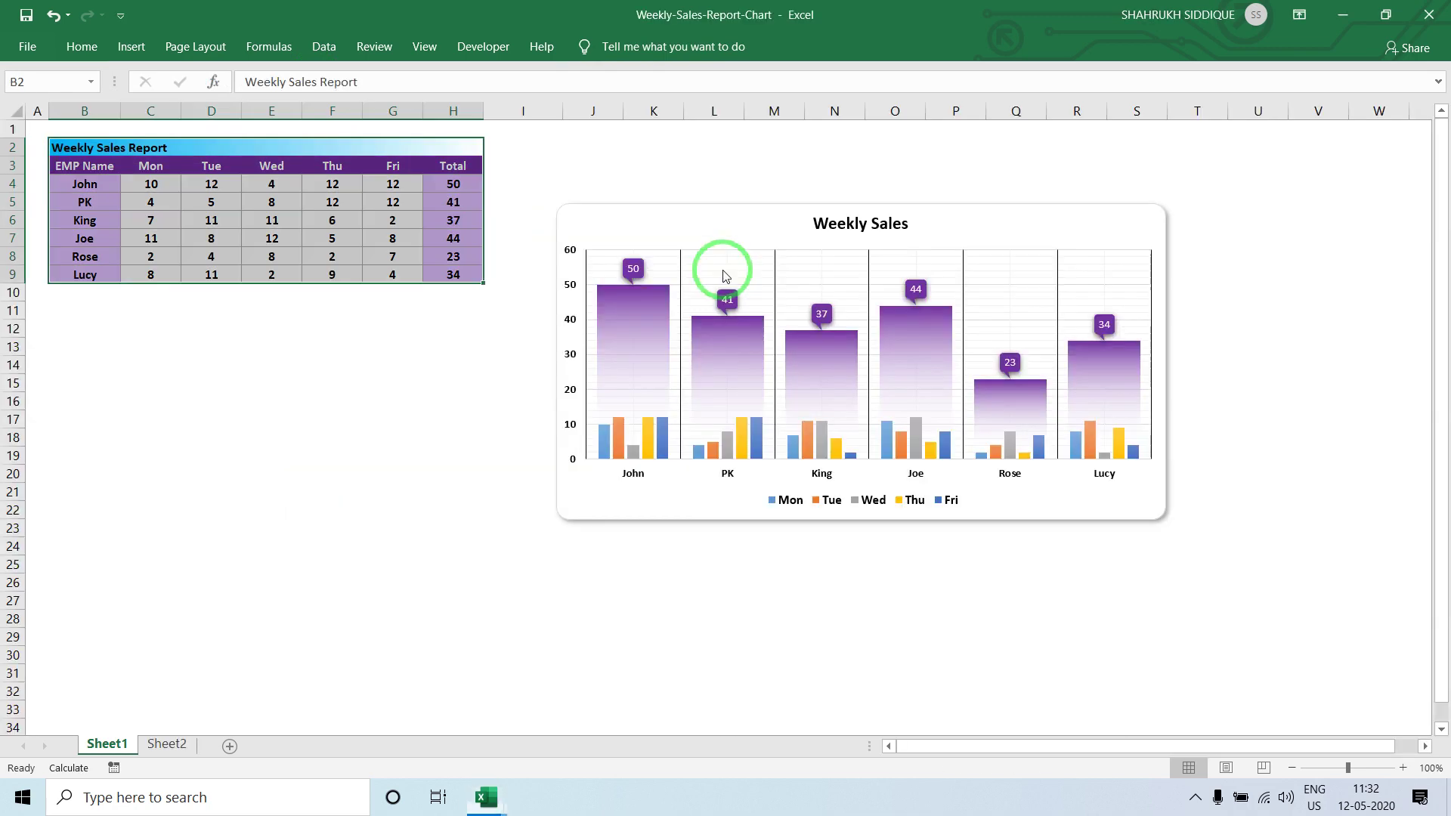
- Copy the 'Weekly Sales' title from the reference chart and paste it over Book1's Chart Title placeholder
click(821, 221)
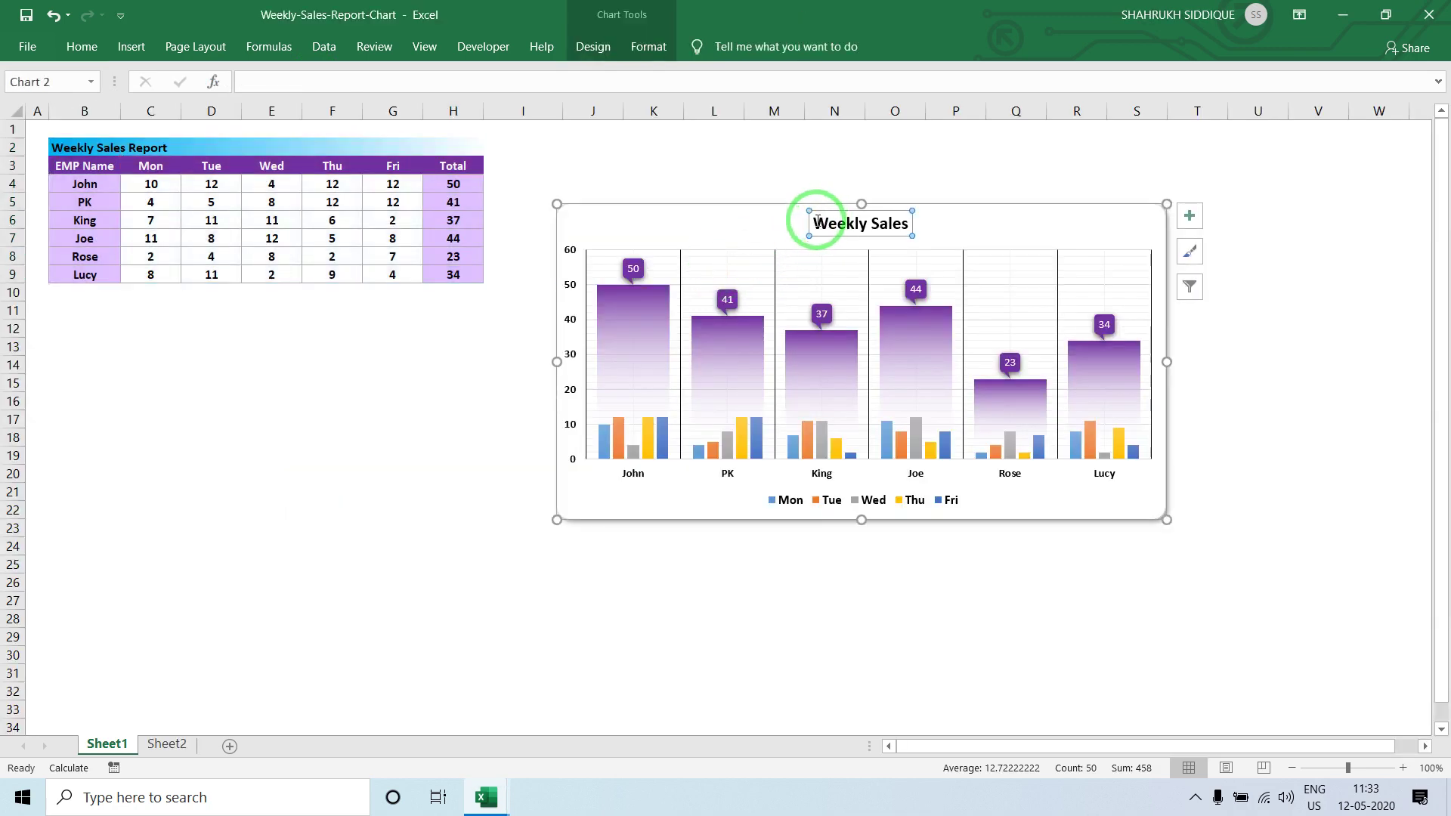
mouse_move(817, 220)
mouse_down()
mouse_move(882, 221)
mouse_move(846, 163)
mouse_up()
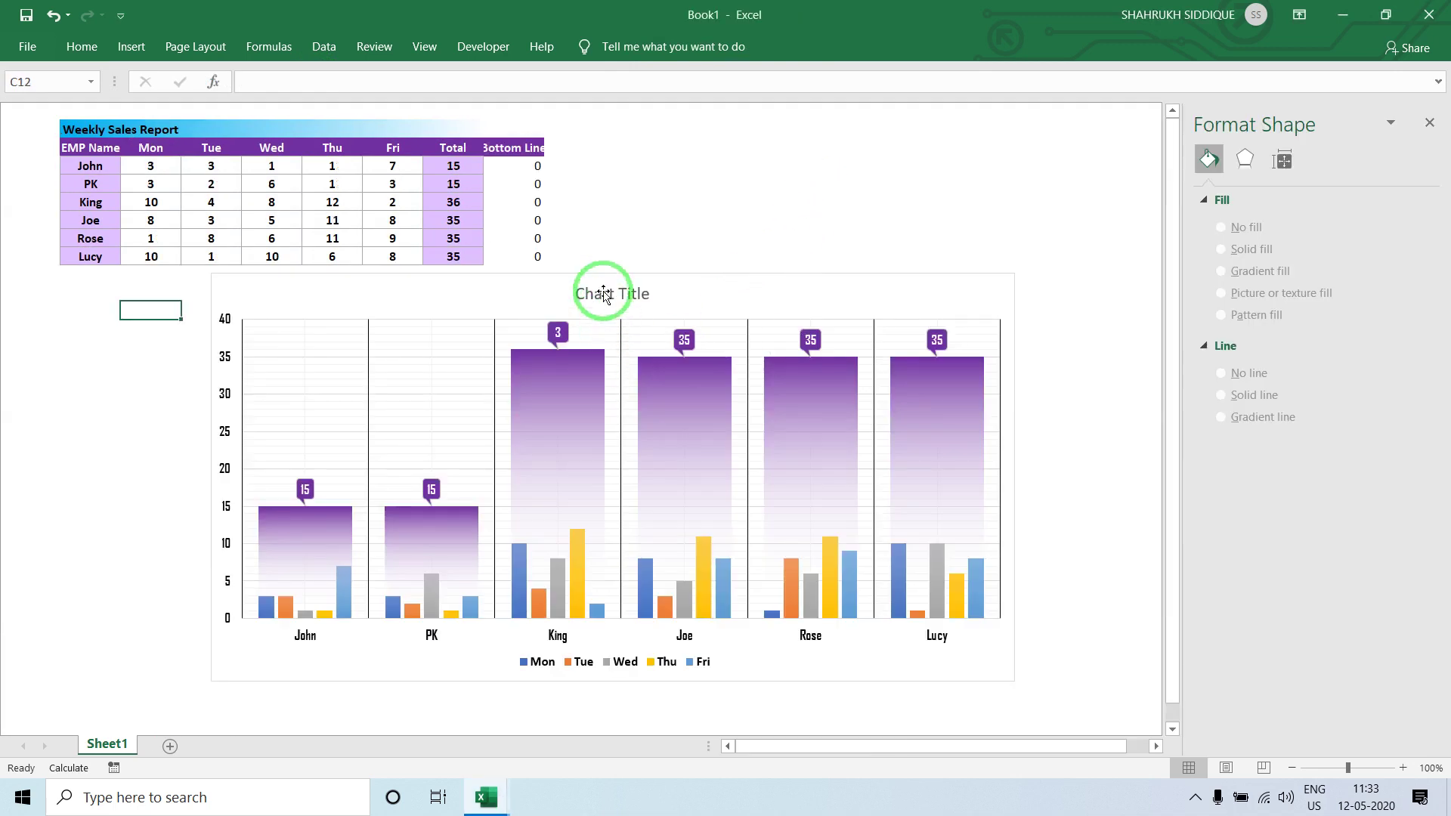
click(593, 293)
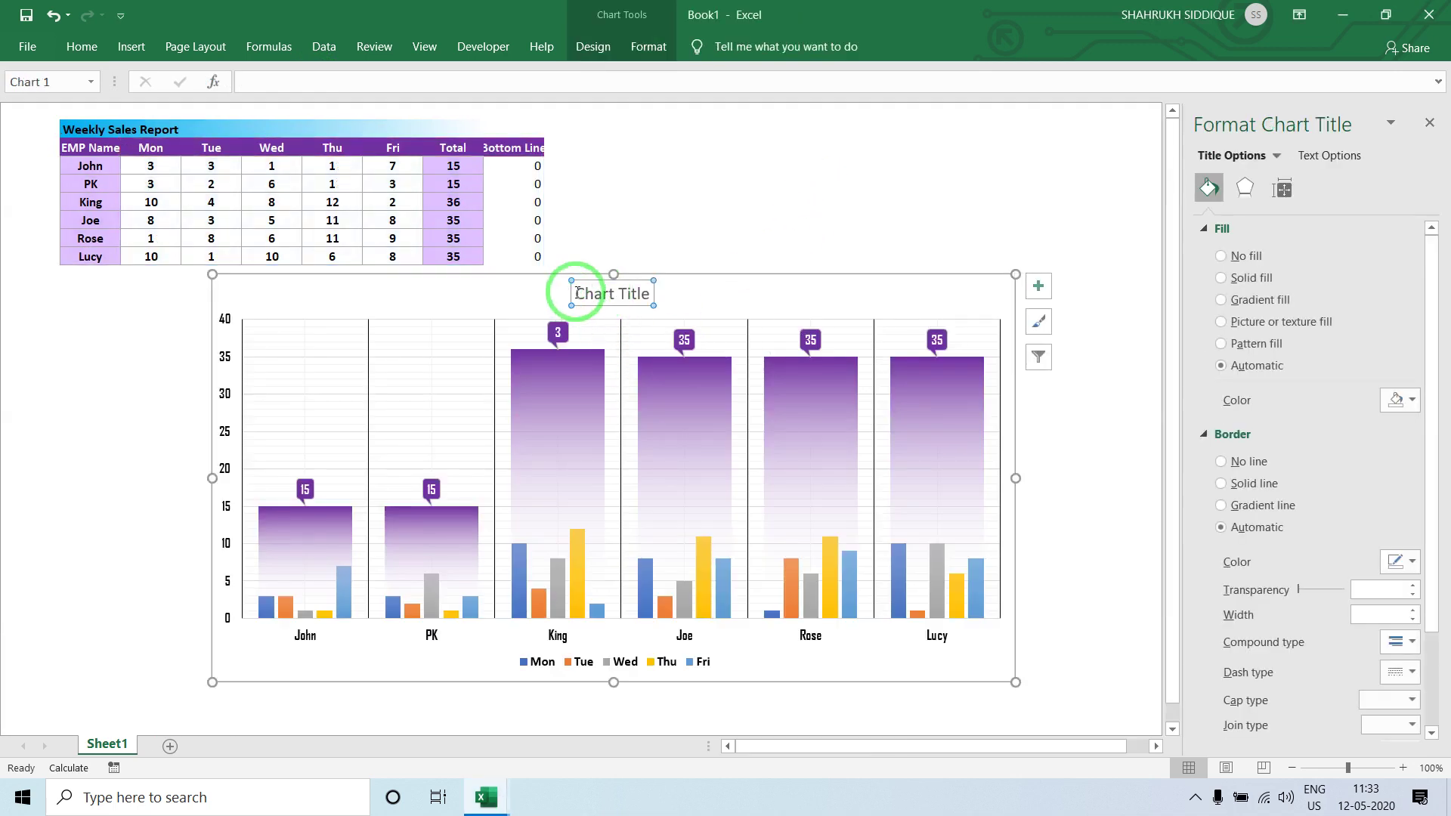
drag(577, 293, 669, 299)
text(Weekly Sales)
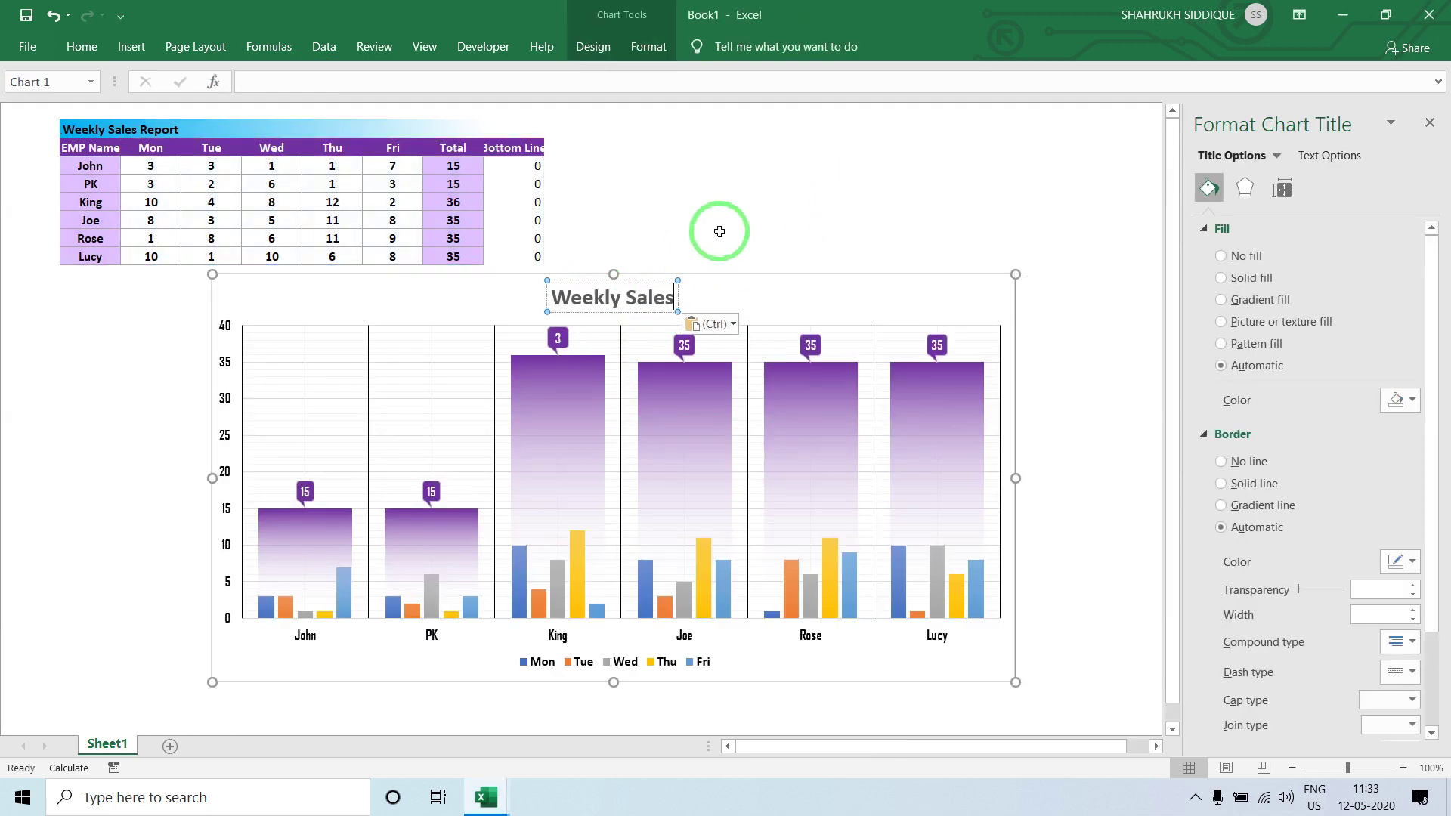
click(697, 240)
- Set the 'Weekly Sales' title's text fill to black
click(631, 290)
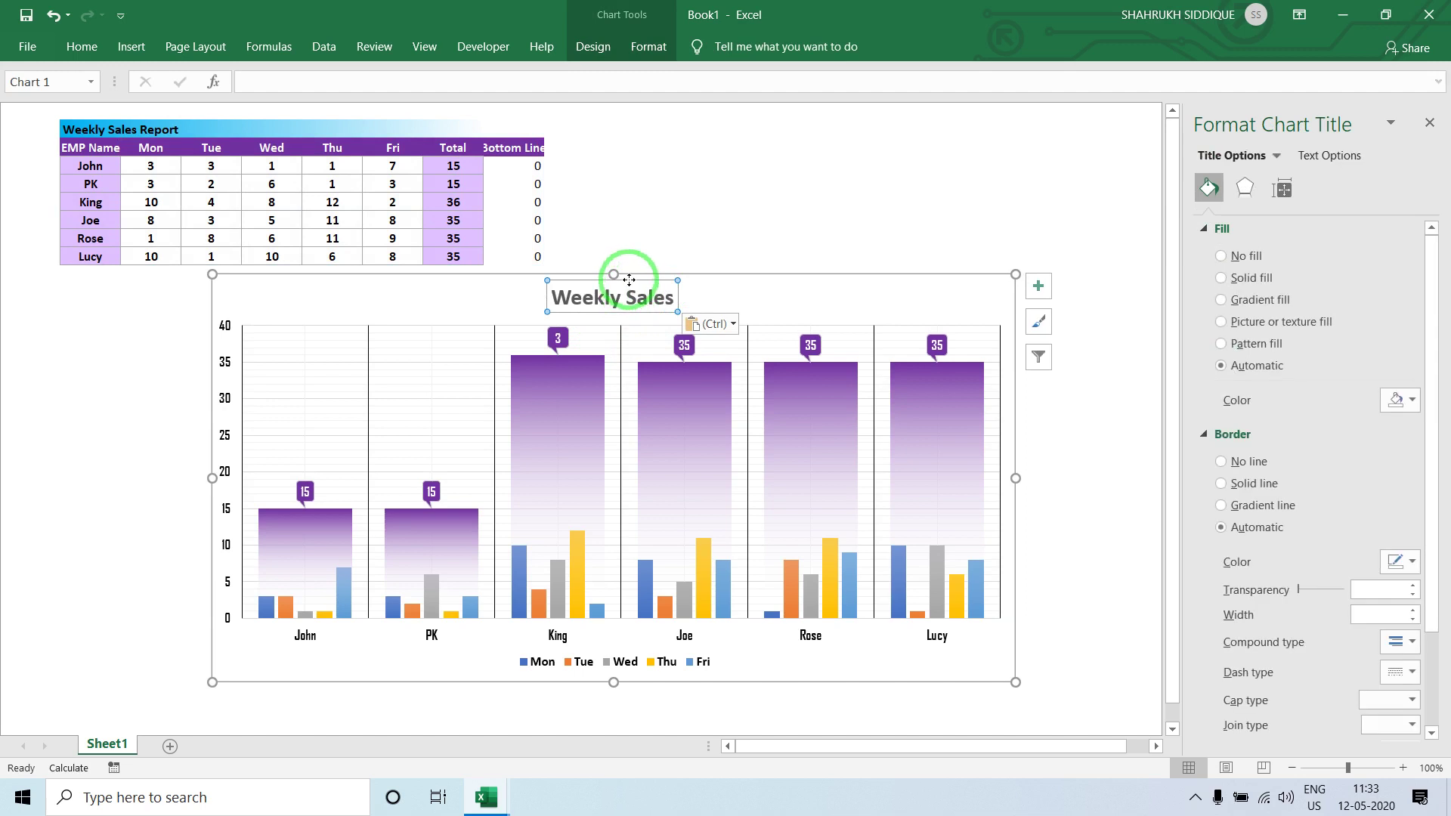
click(649, 46)
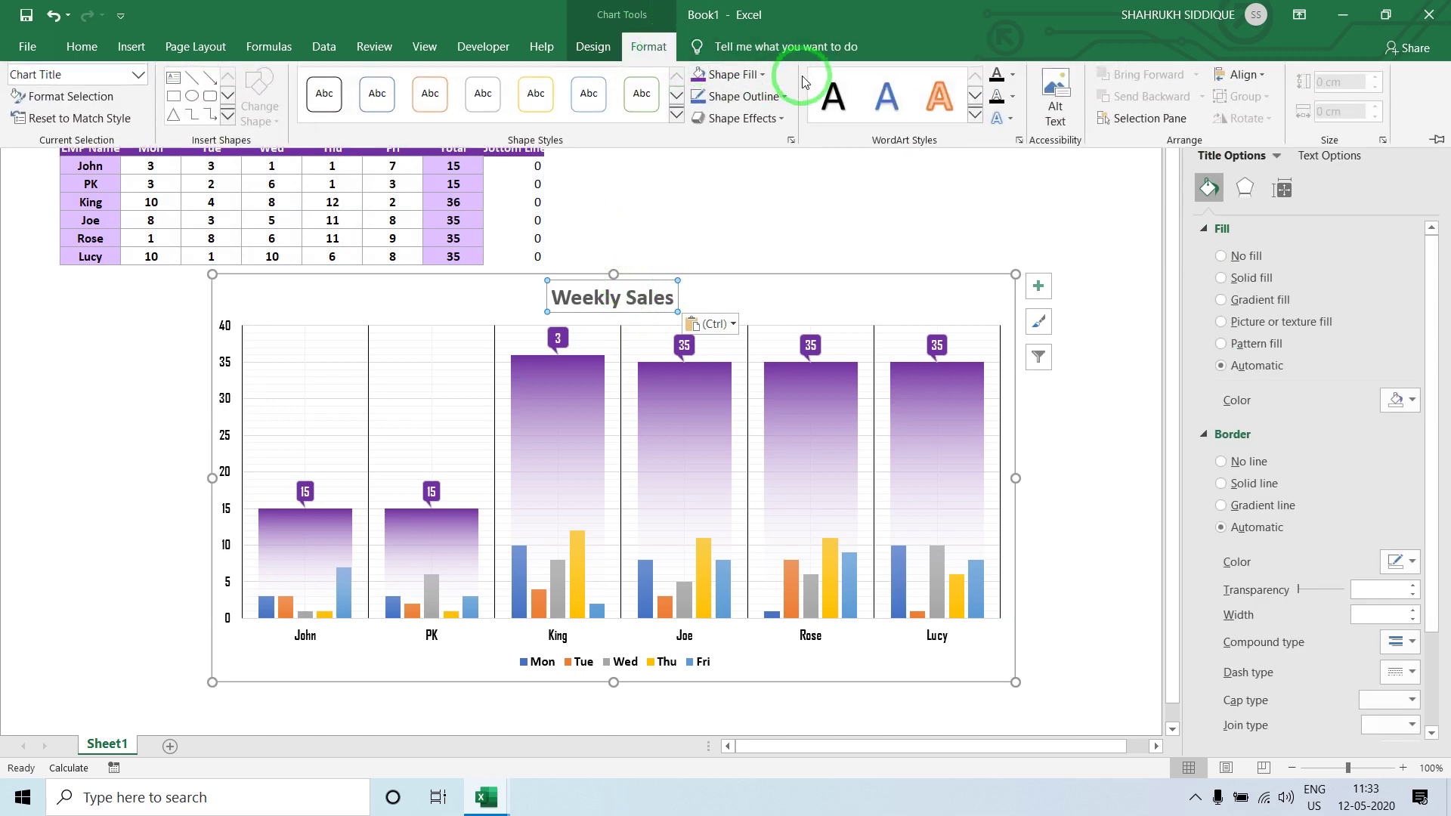
click(747, 76)
click(997, 74)
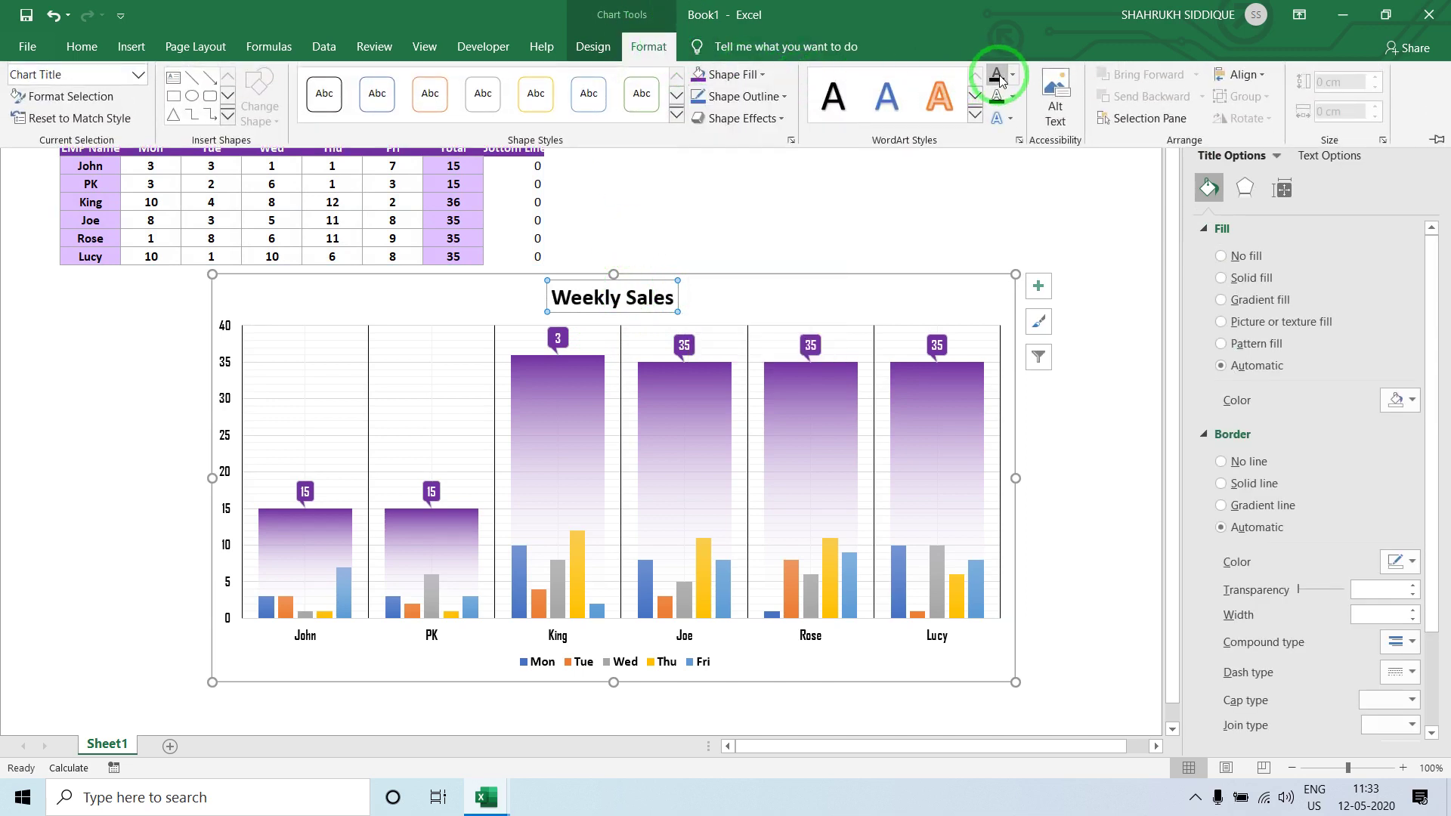
click(817, 234)
click(642, 198)
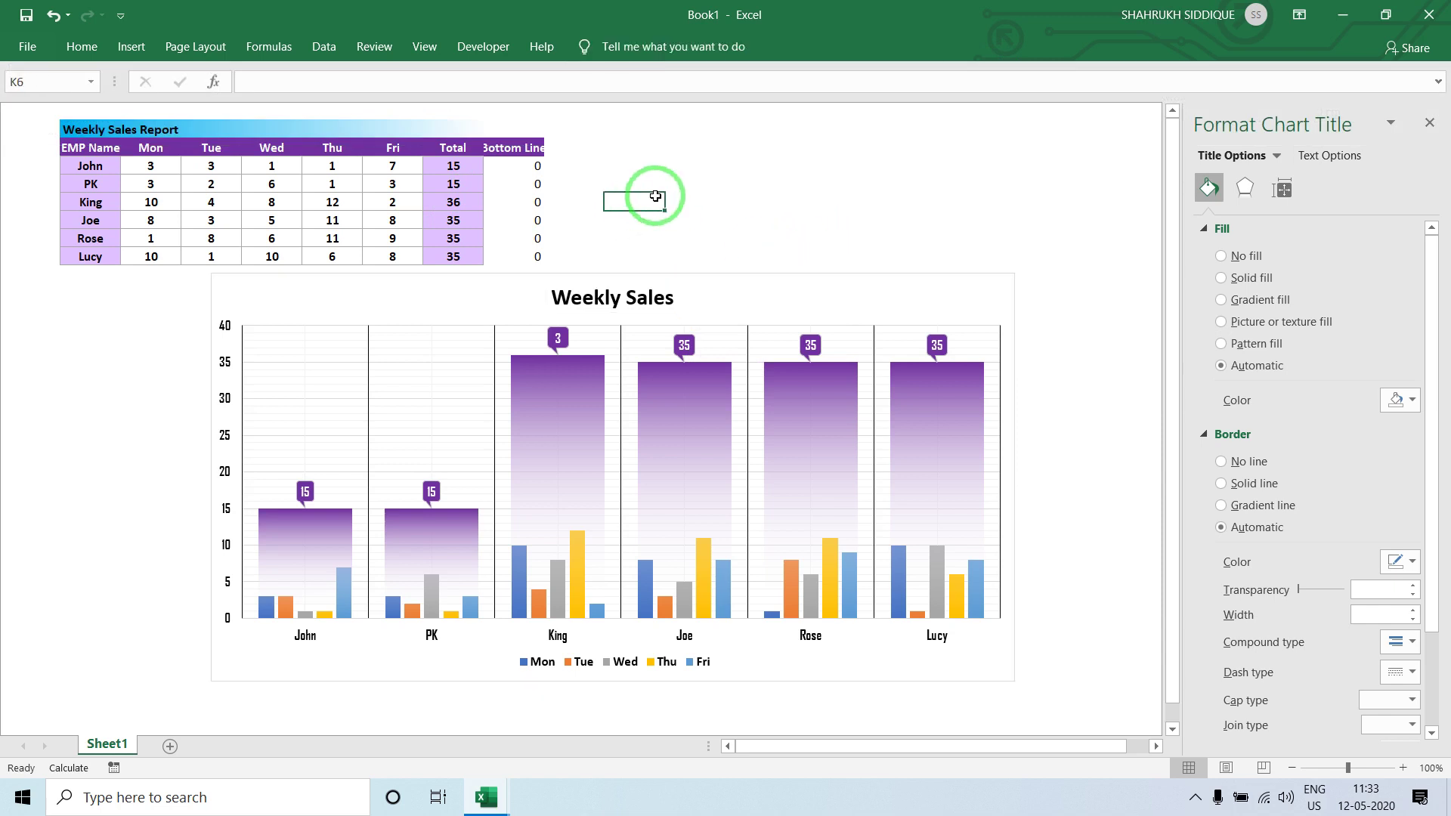
- Make the Bottom Line column's values white so the zeros are hidden
click(1429, 123)
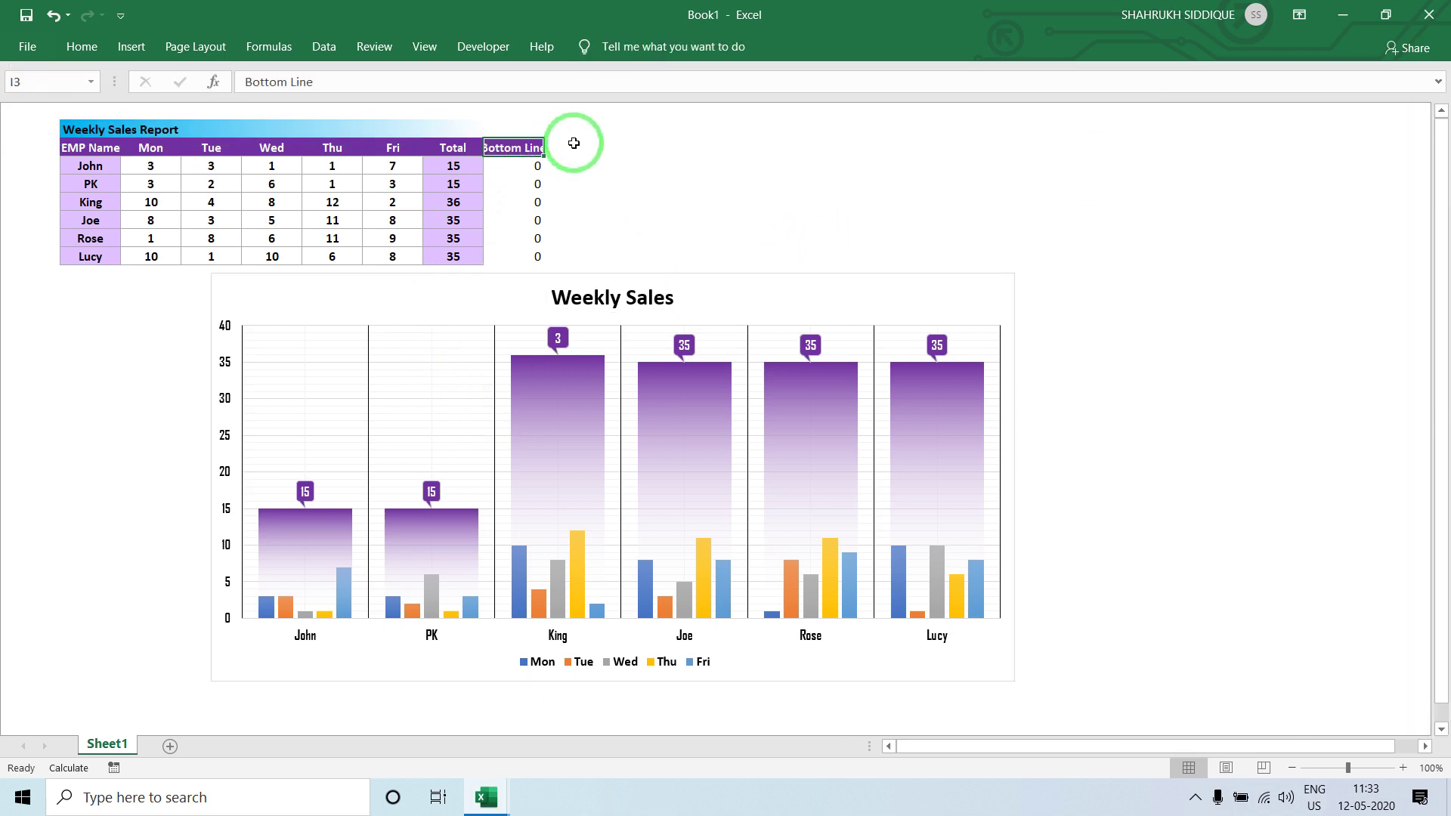
drag(511, 148, 519, 257)
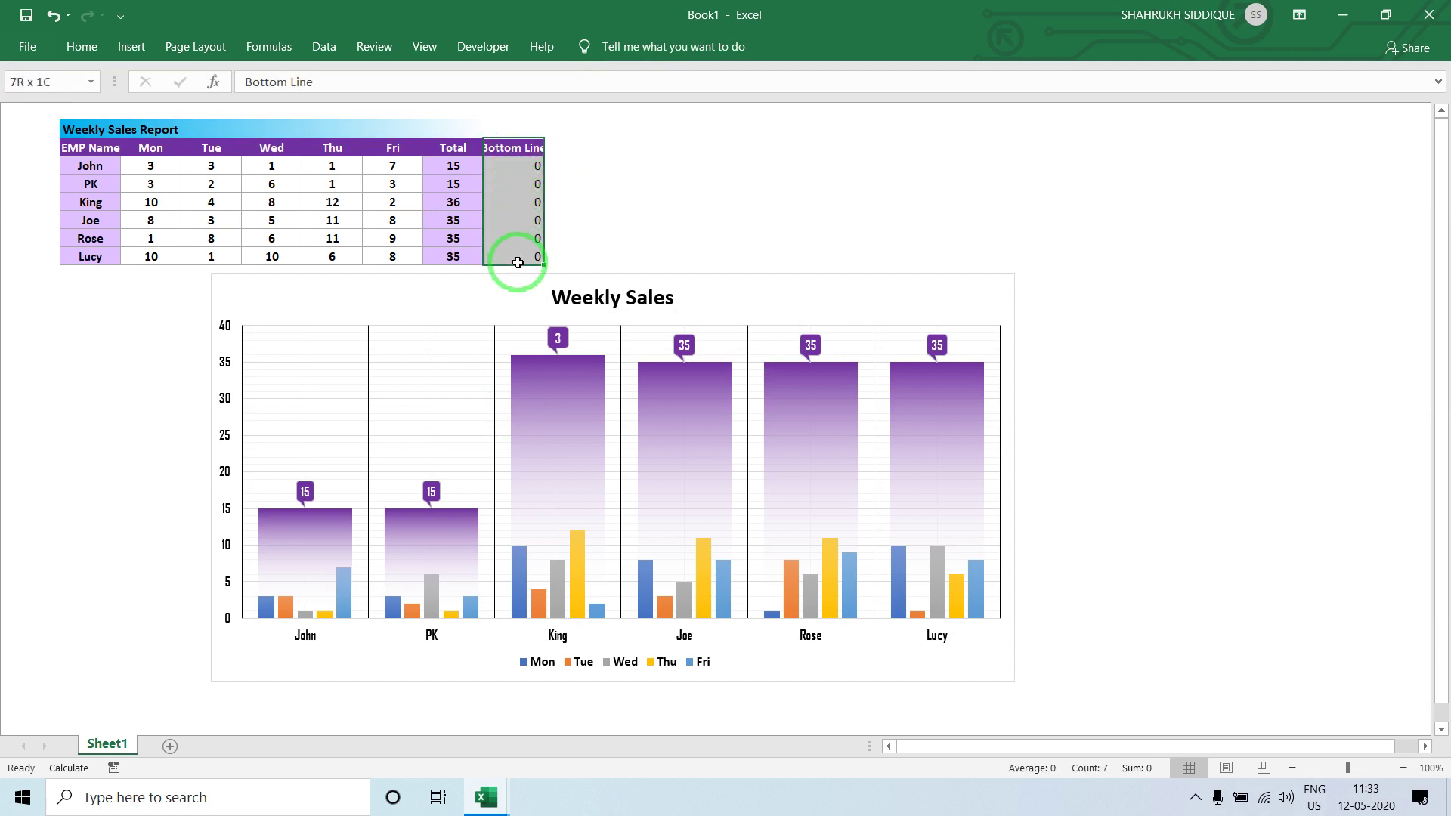
click(83, 47)
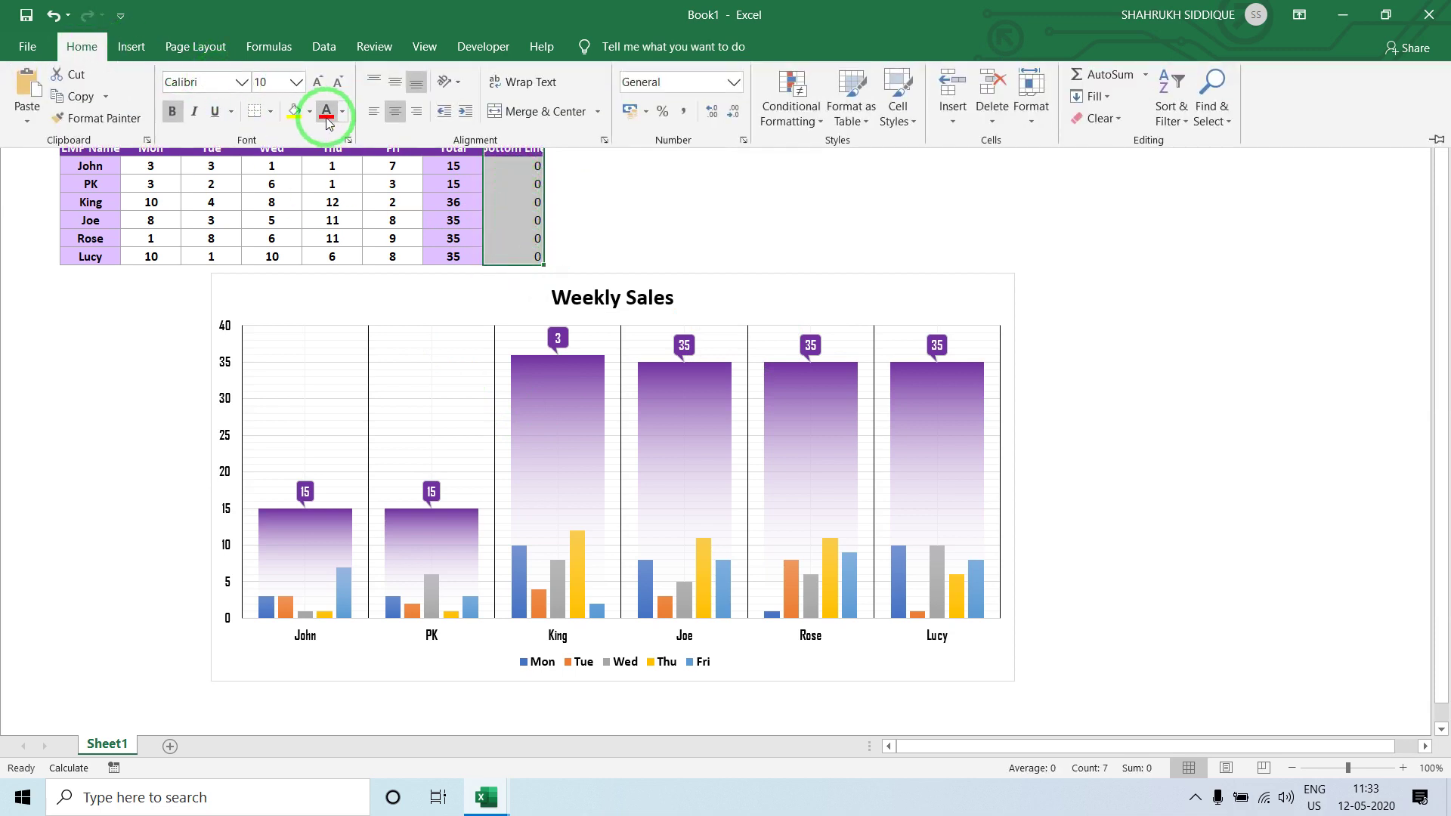
click(341, 113)
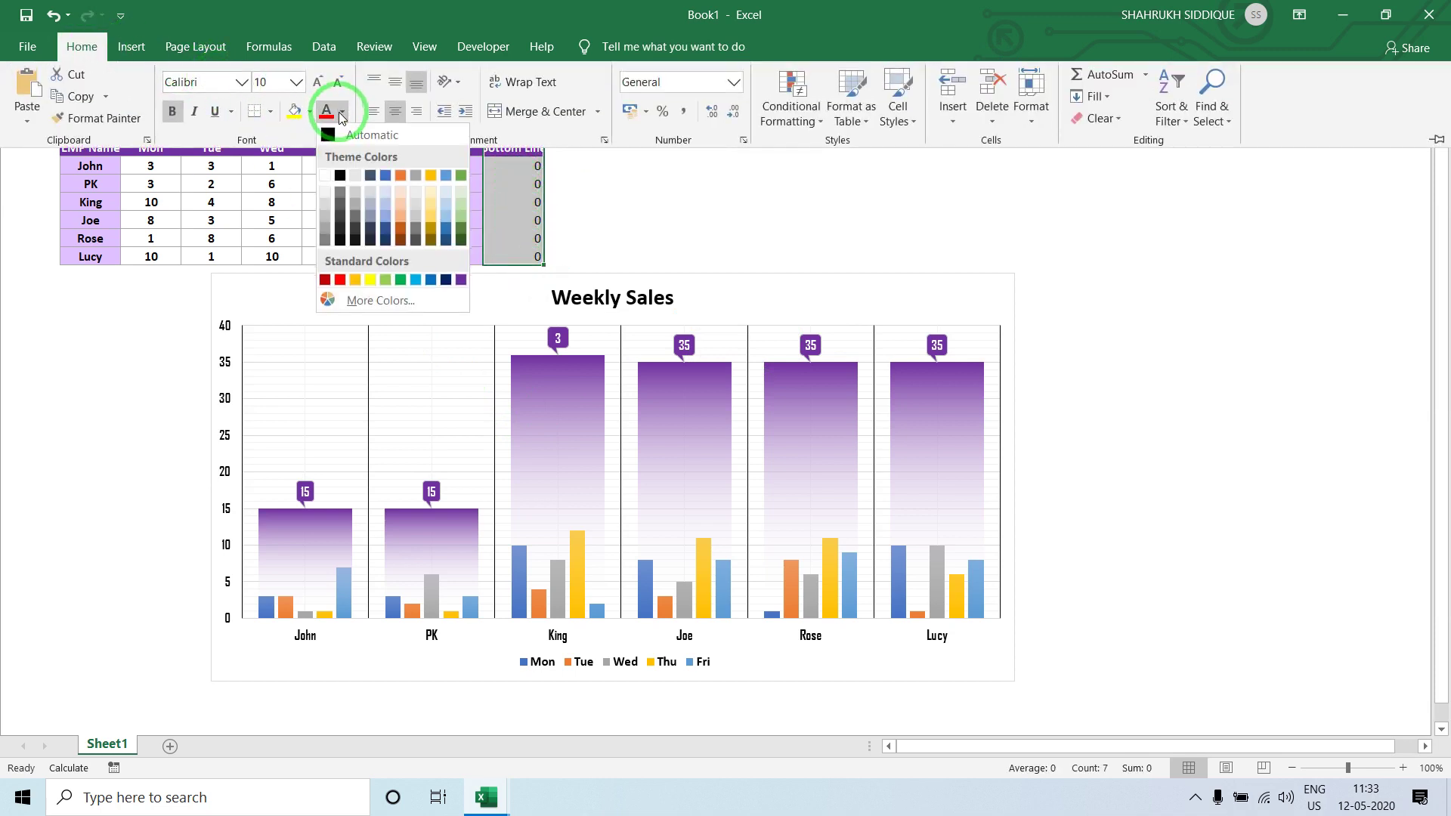
click(325, 175)
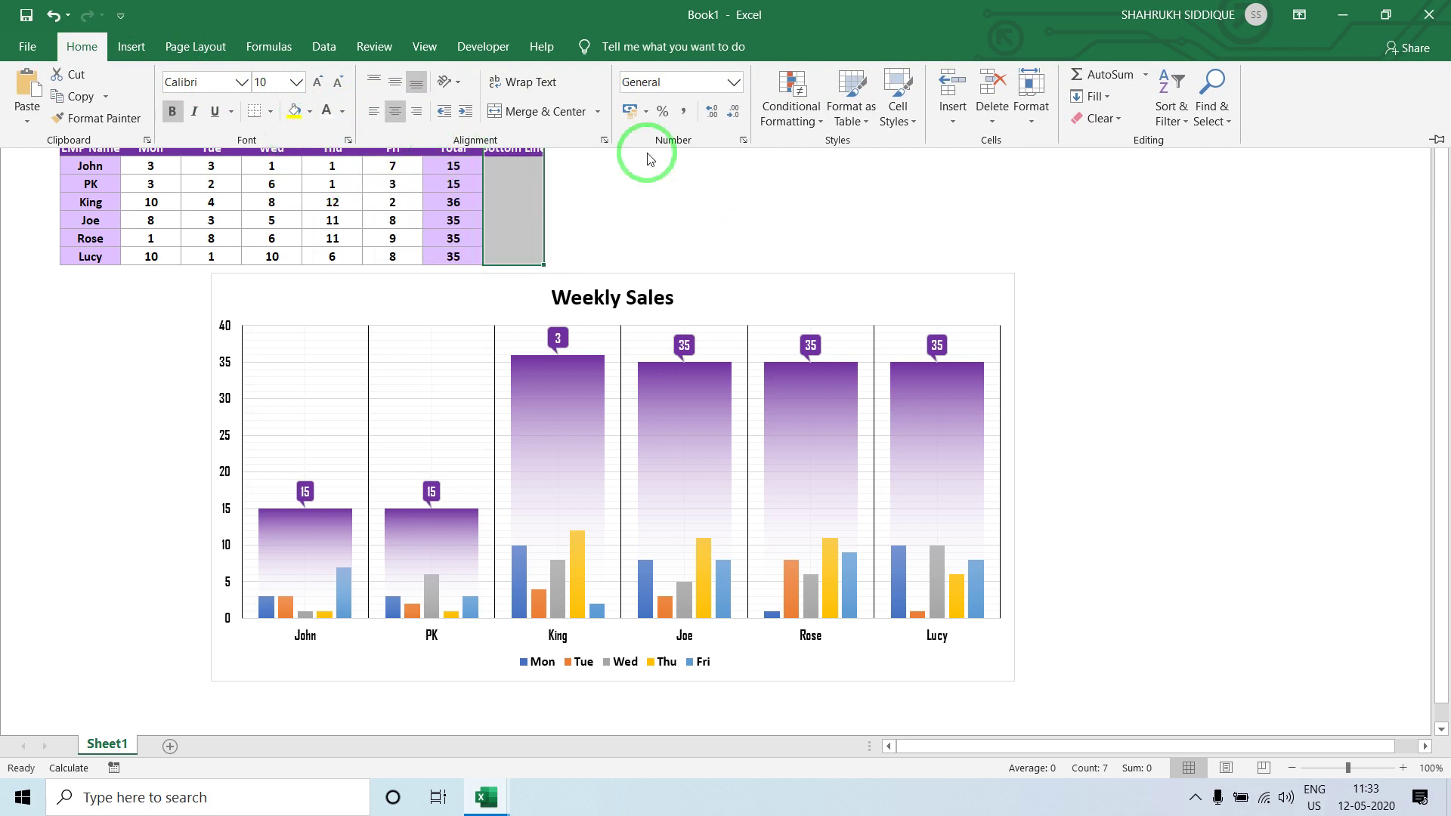
click(782, 205)
- Clear the formats from the Bottom Line header cell I3
click(511, 147)
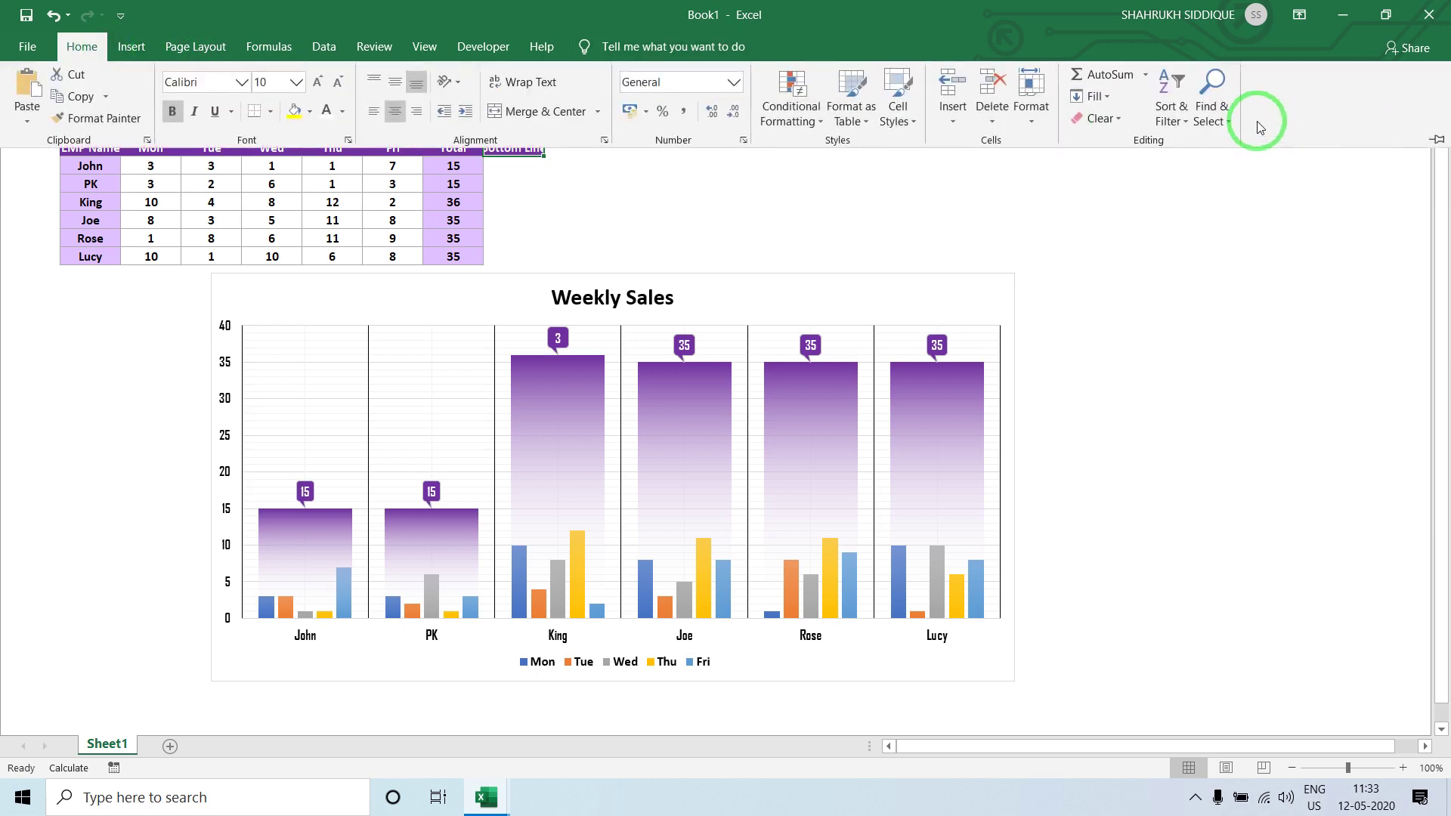
click(1097, 119)
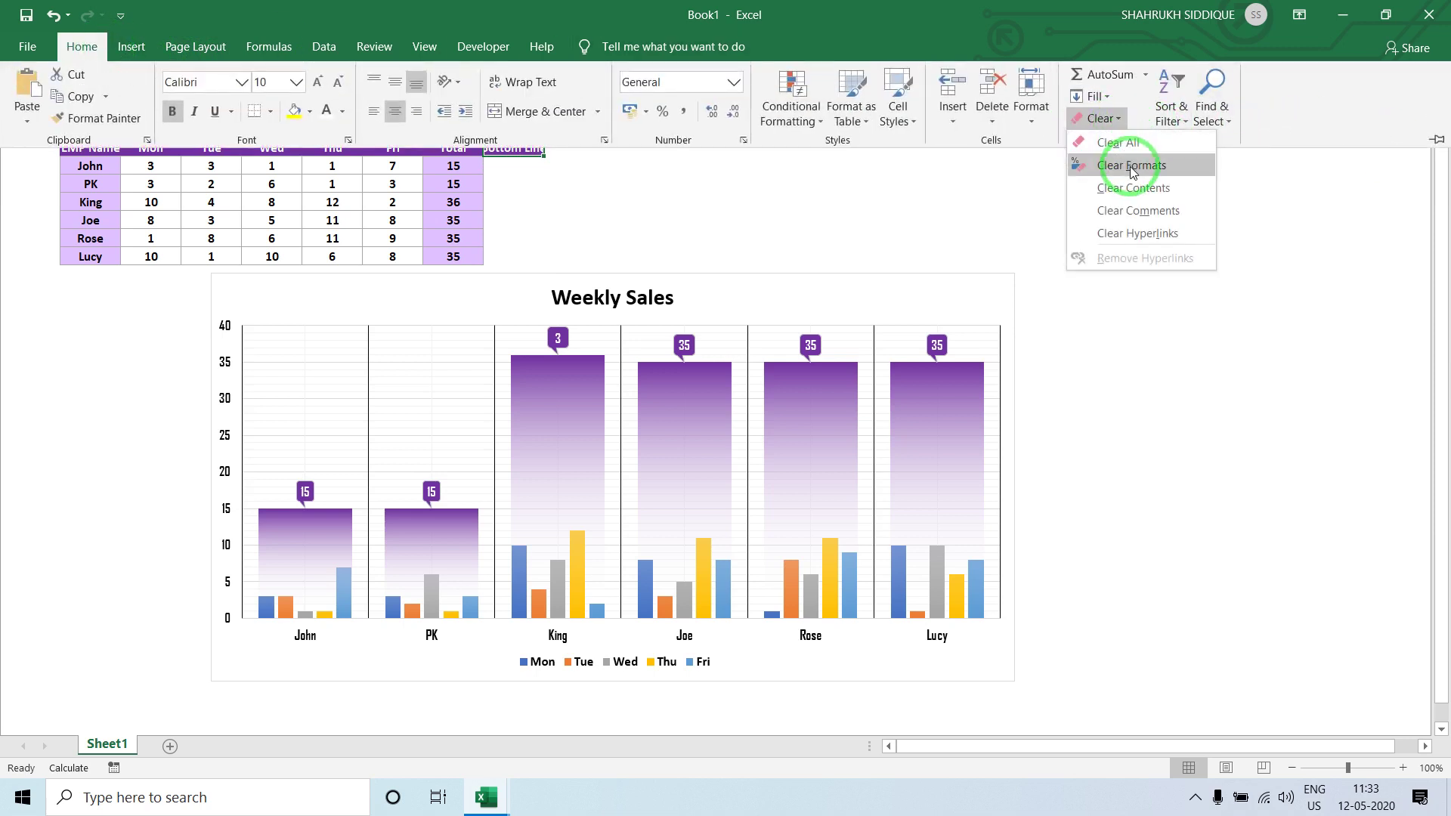
click(1132, 166)
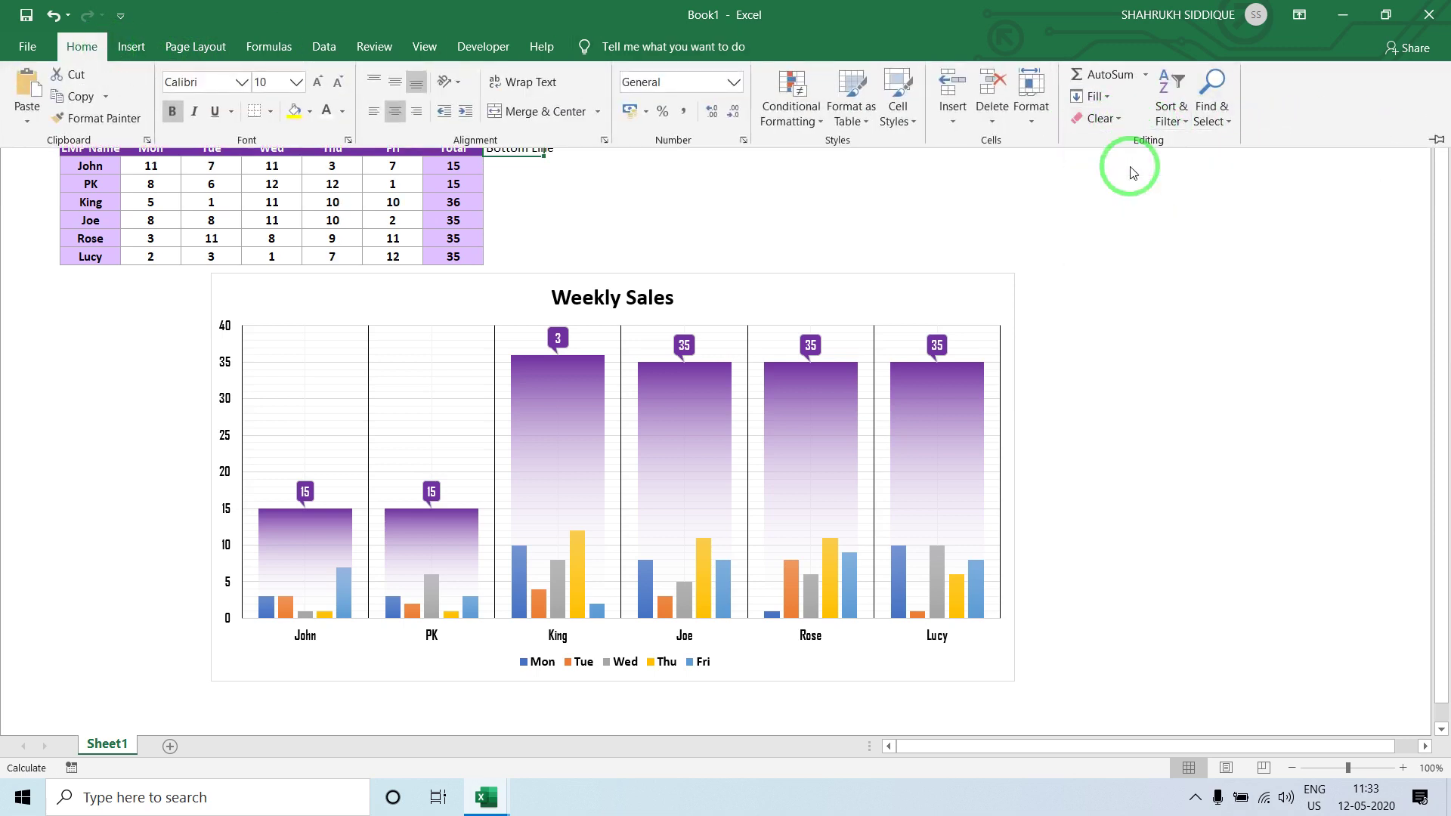
click(1111, 121)
click(861, 254)
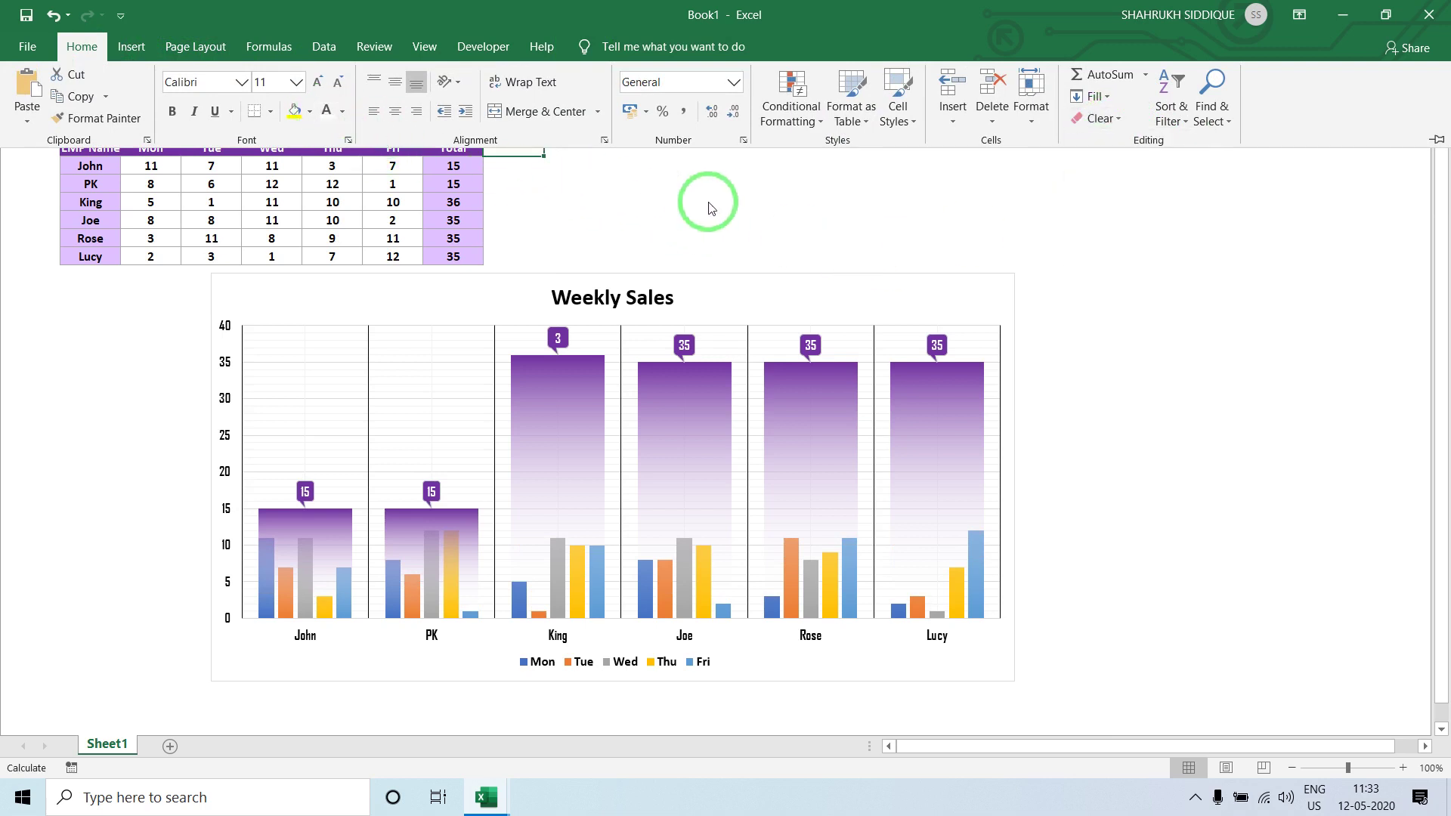
click(721, 199)
- Recalculate the sales with F9 and set the vertical axis maximum bound to 60
key(F9)
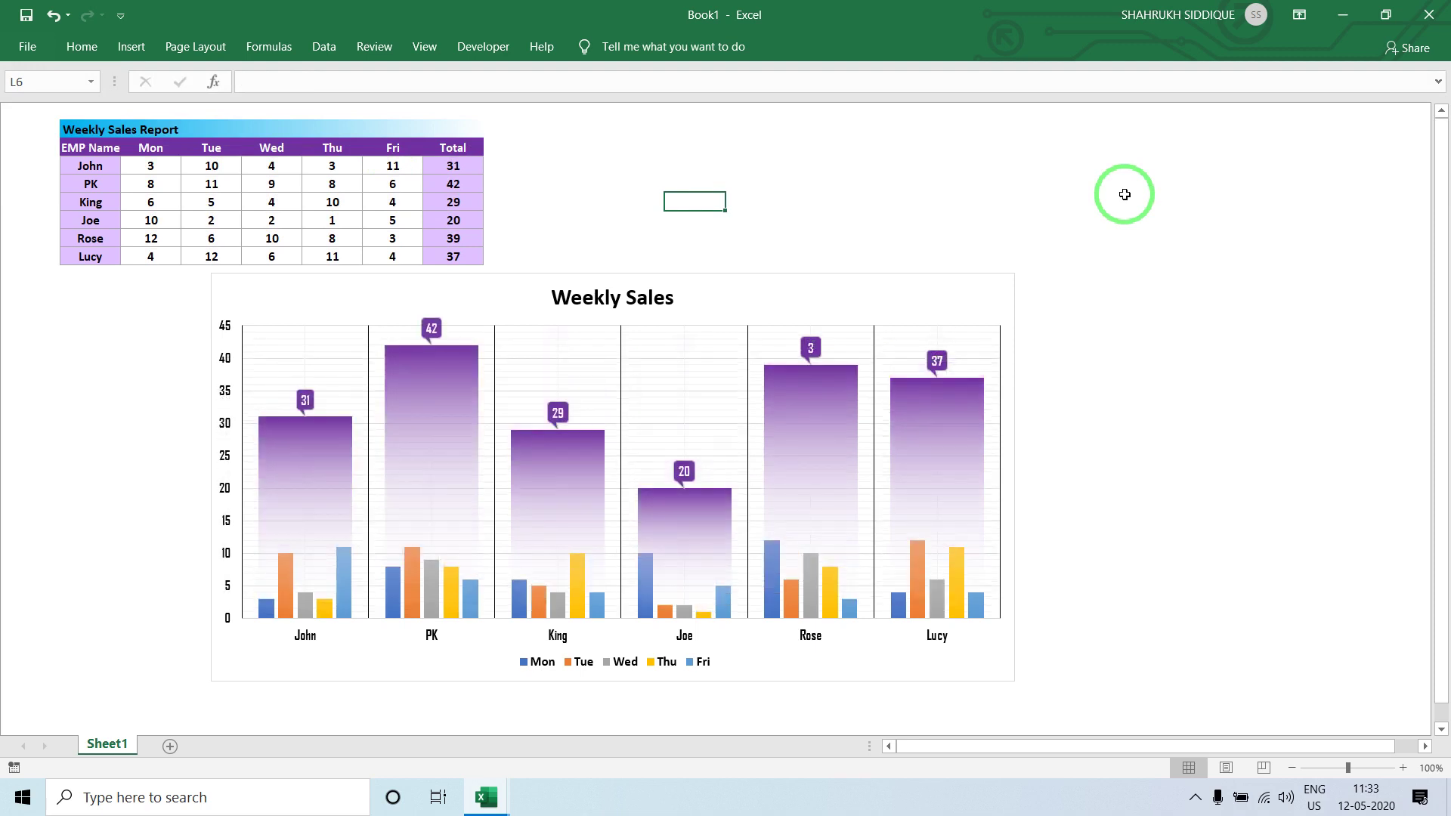
key(F9)
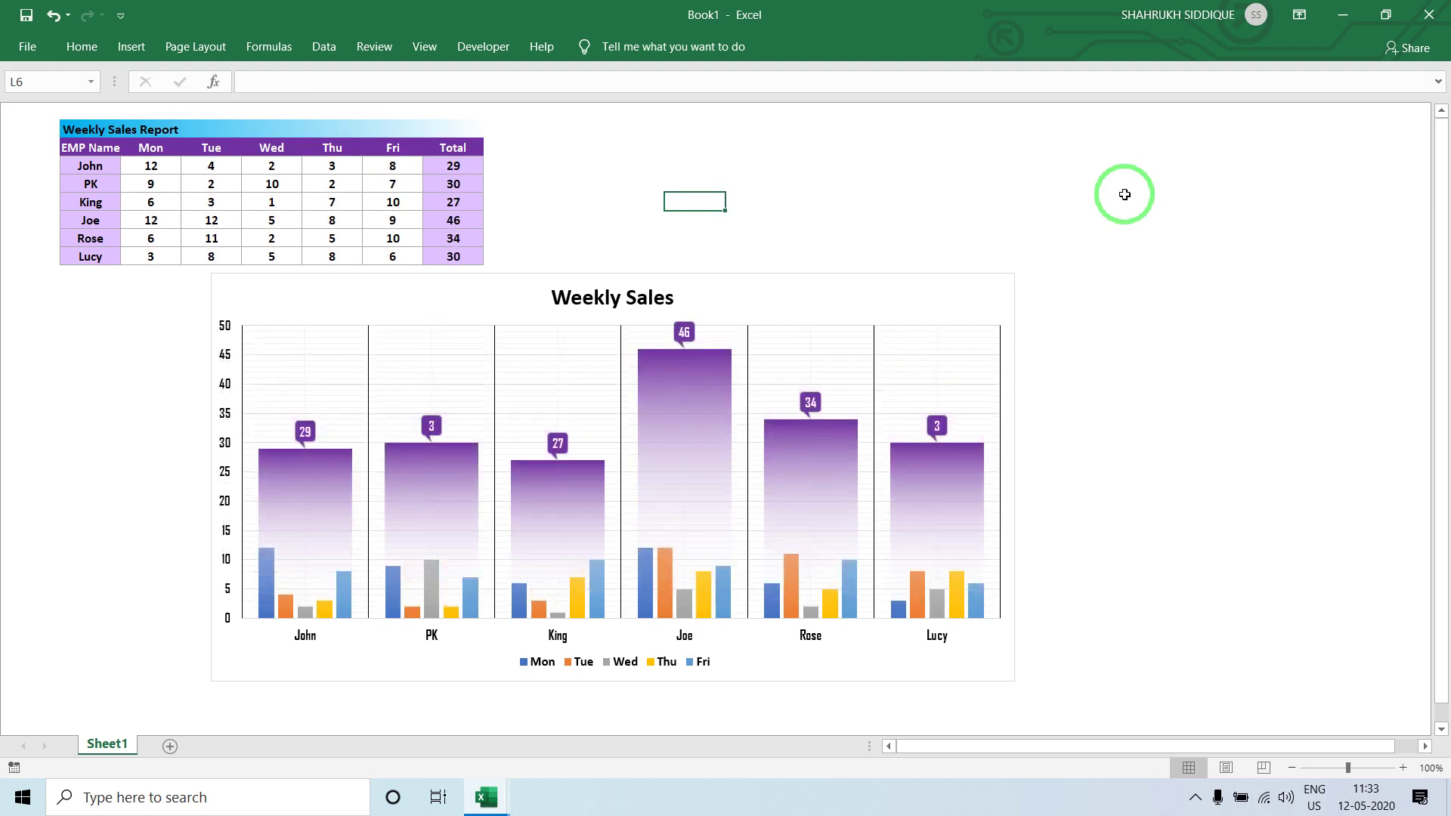
double_click(225, 326)
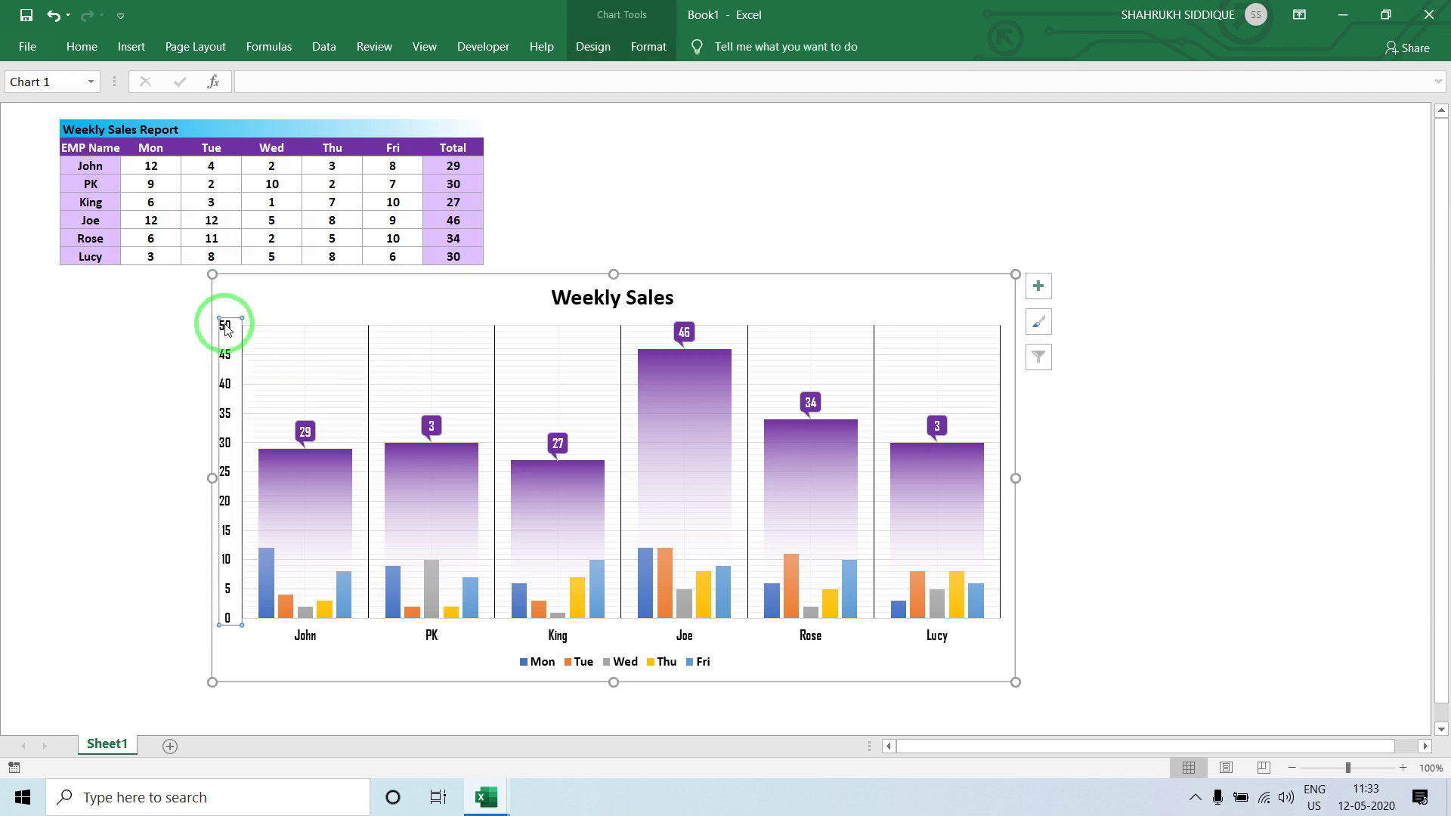
click(1330, 270)
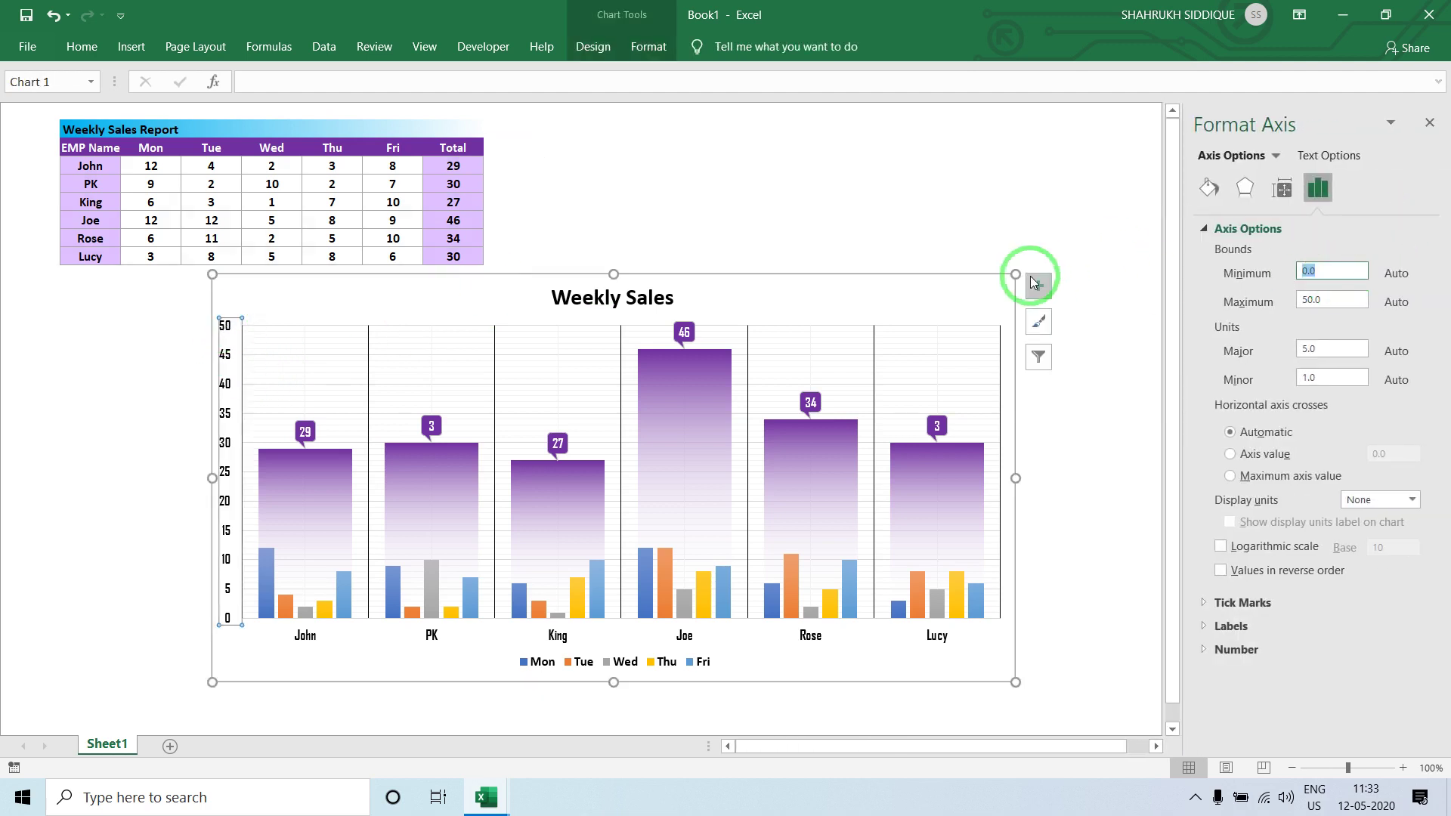
key(Tab)
text(60)
key(Return)
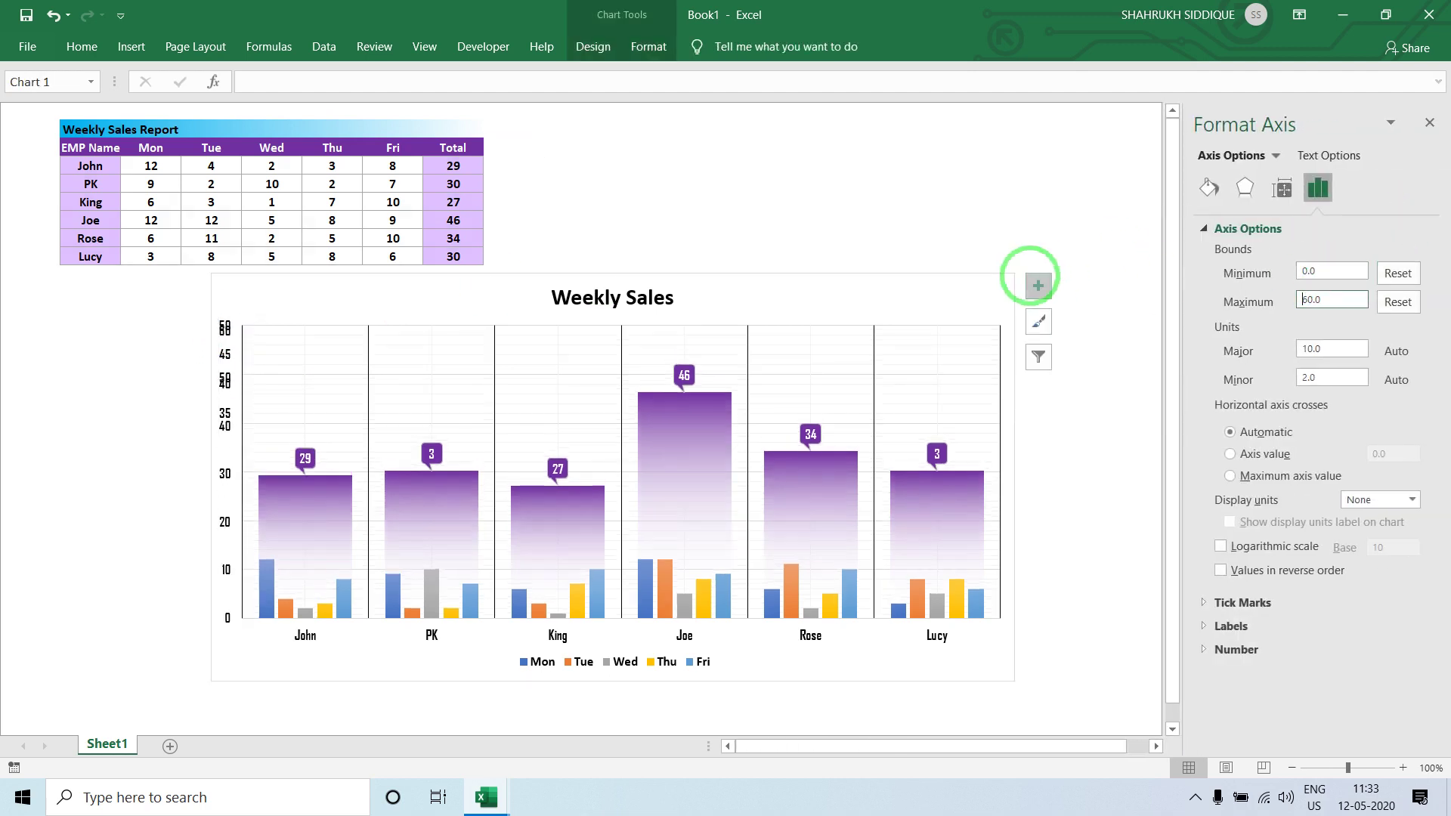
click(749, 181)
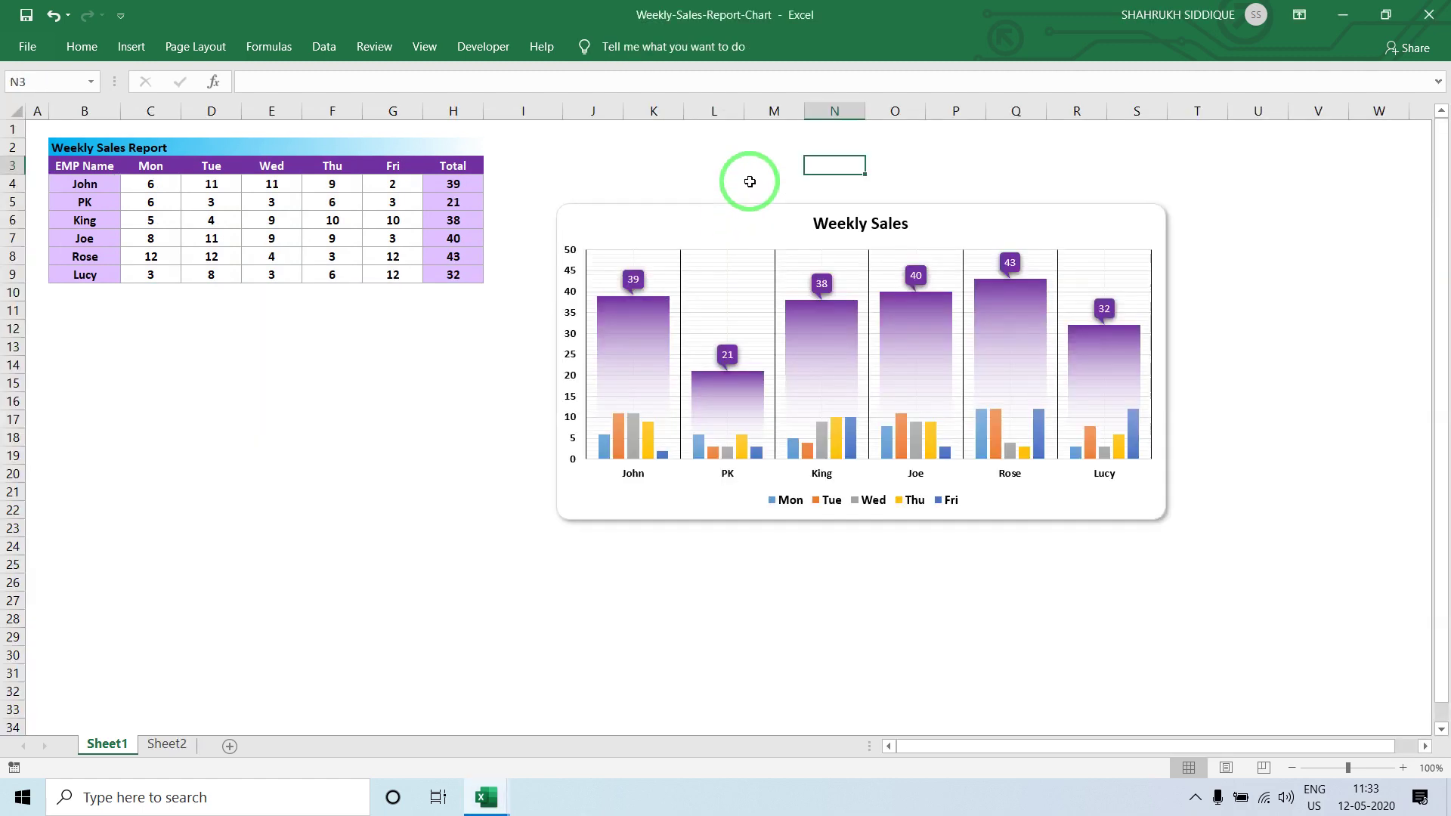
- Switch back to the Book1 workbook and show the hidden system tray icons
key(alt+Tab)
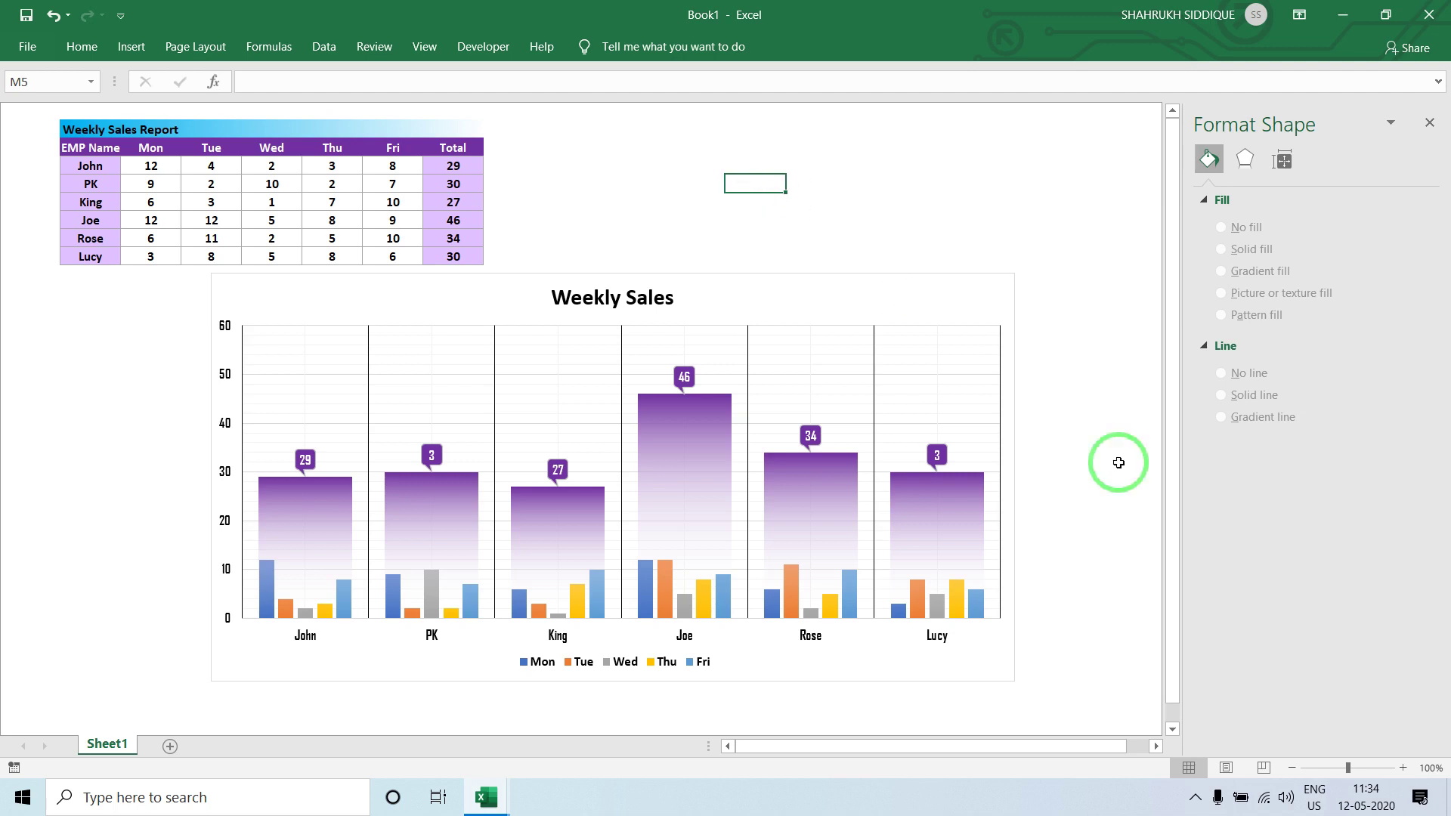
click(1194, 796)
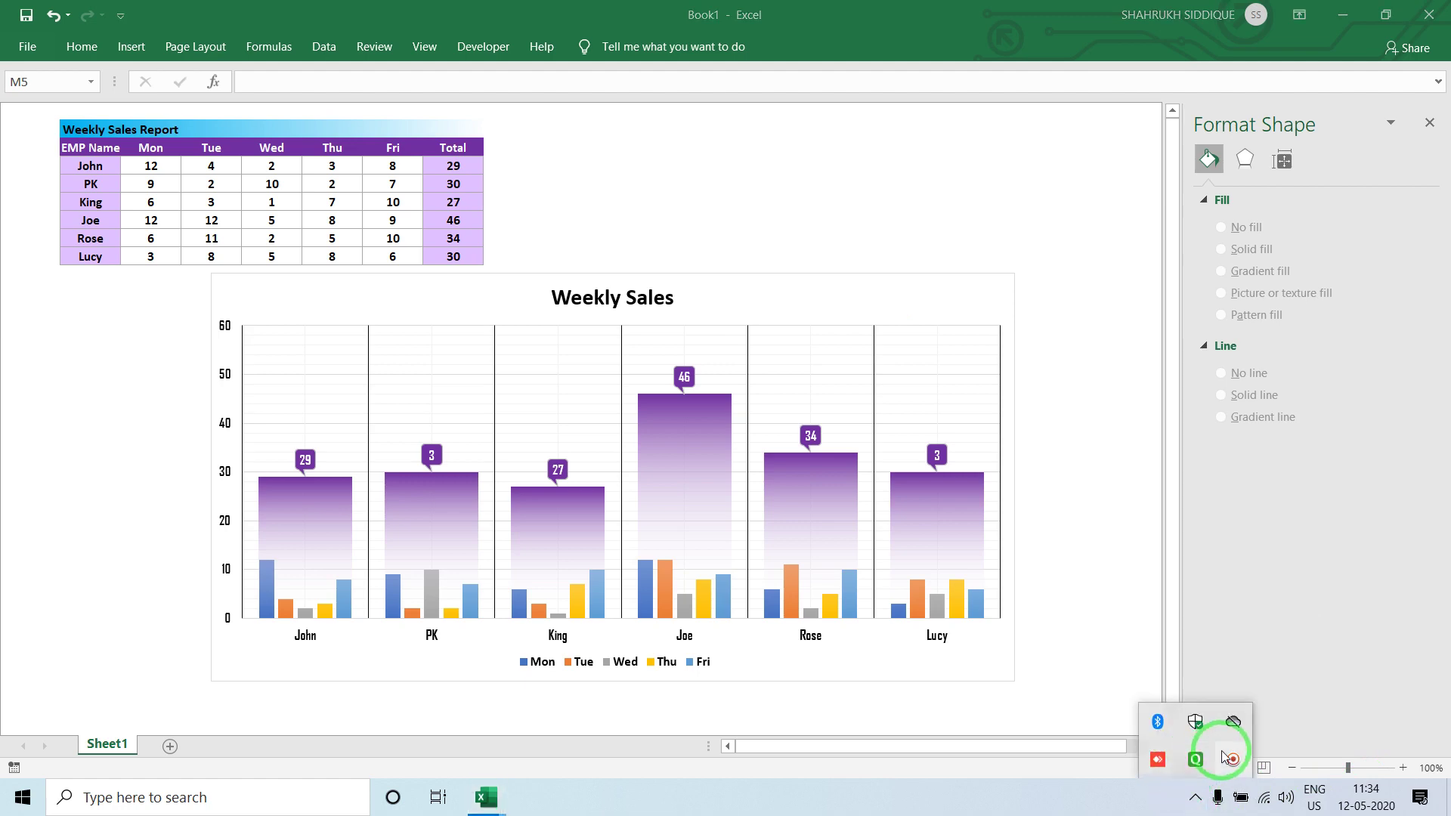